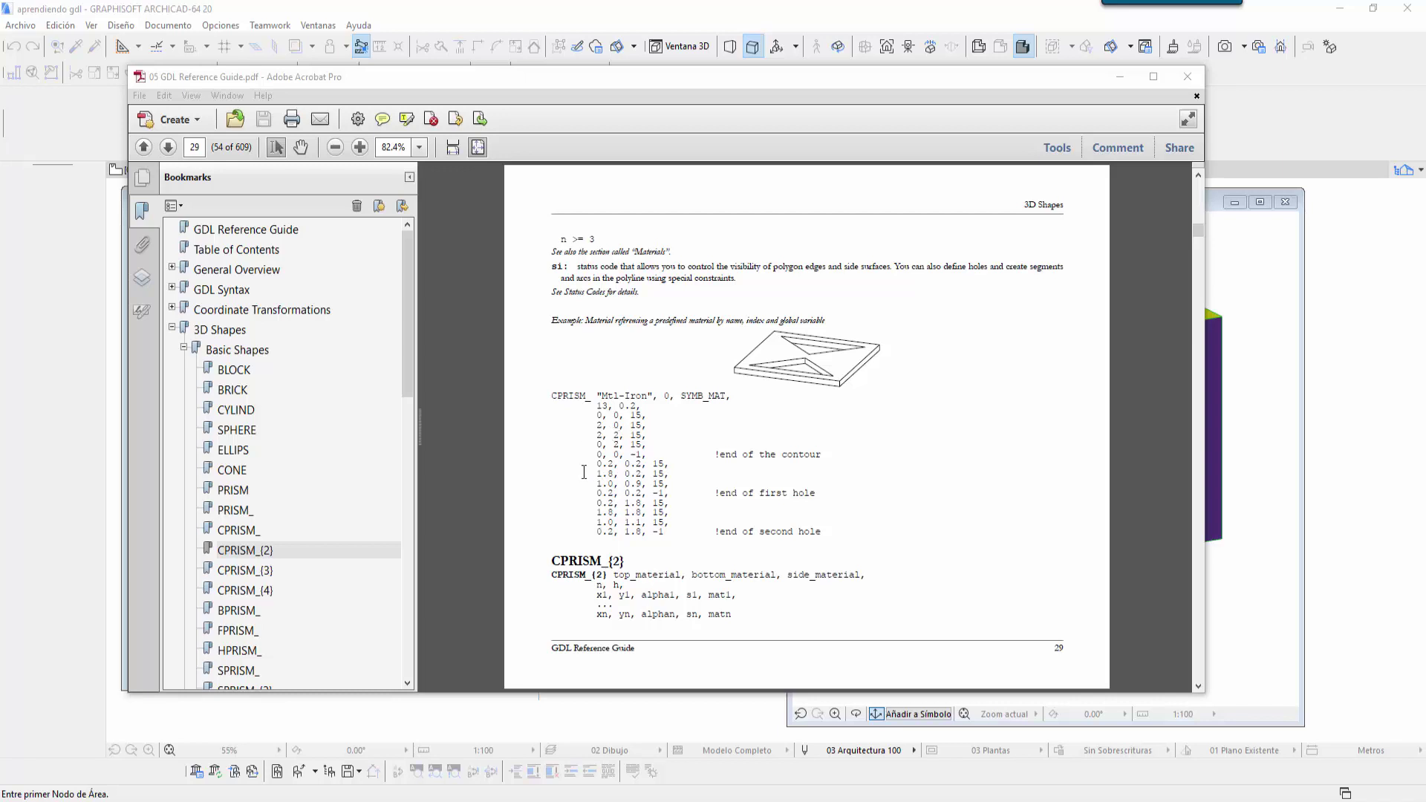
# Step: Select the CPRISM_{2} syntax in the GDL Reference Guide, from heading to 'xn, yn, alphan, sn, matn'
pyautogui.click(559, 570)
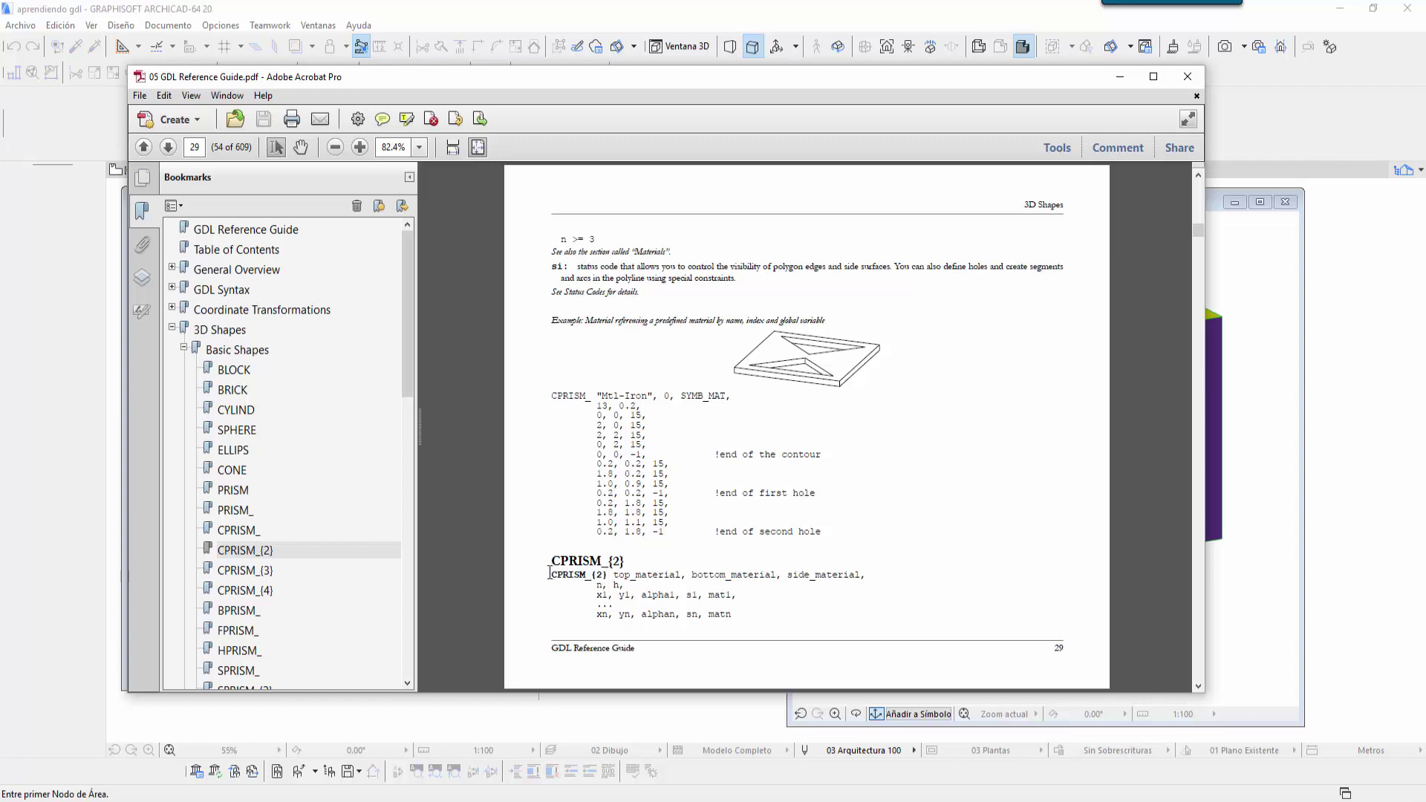
pyautogui.moveTo(552, 557); pyautogui.dragTo(709, 617)
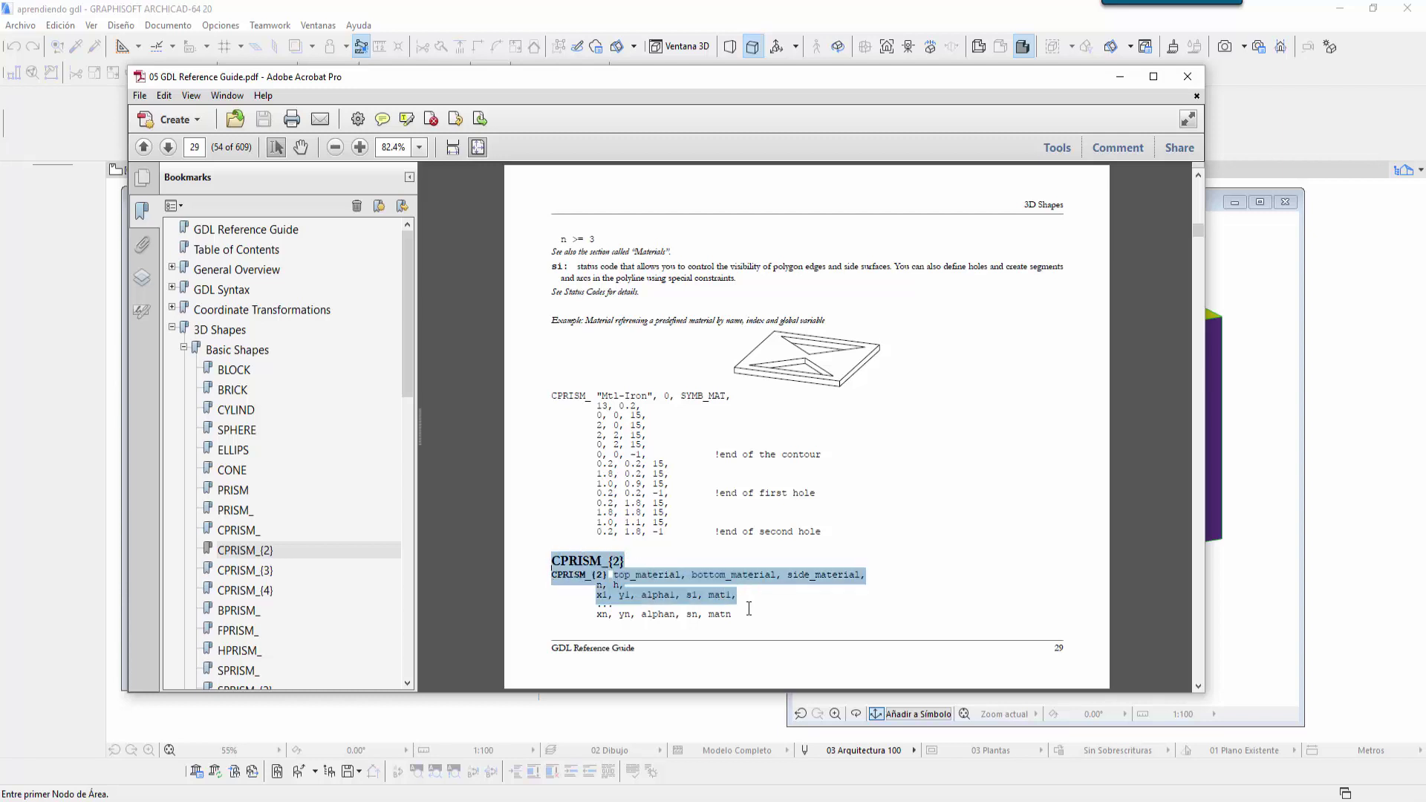
# Step: Paste the CPRISM_{2} syntax into the 3D script and comment it out along with the old CPRISM_ call
pyautogui.click(1211, 276)
pyautogui.click(431, 413)
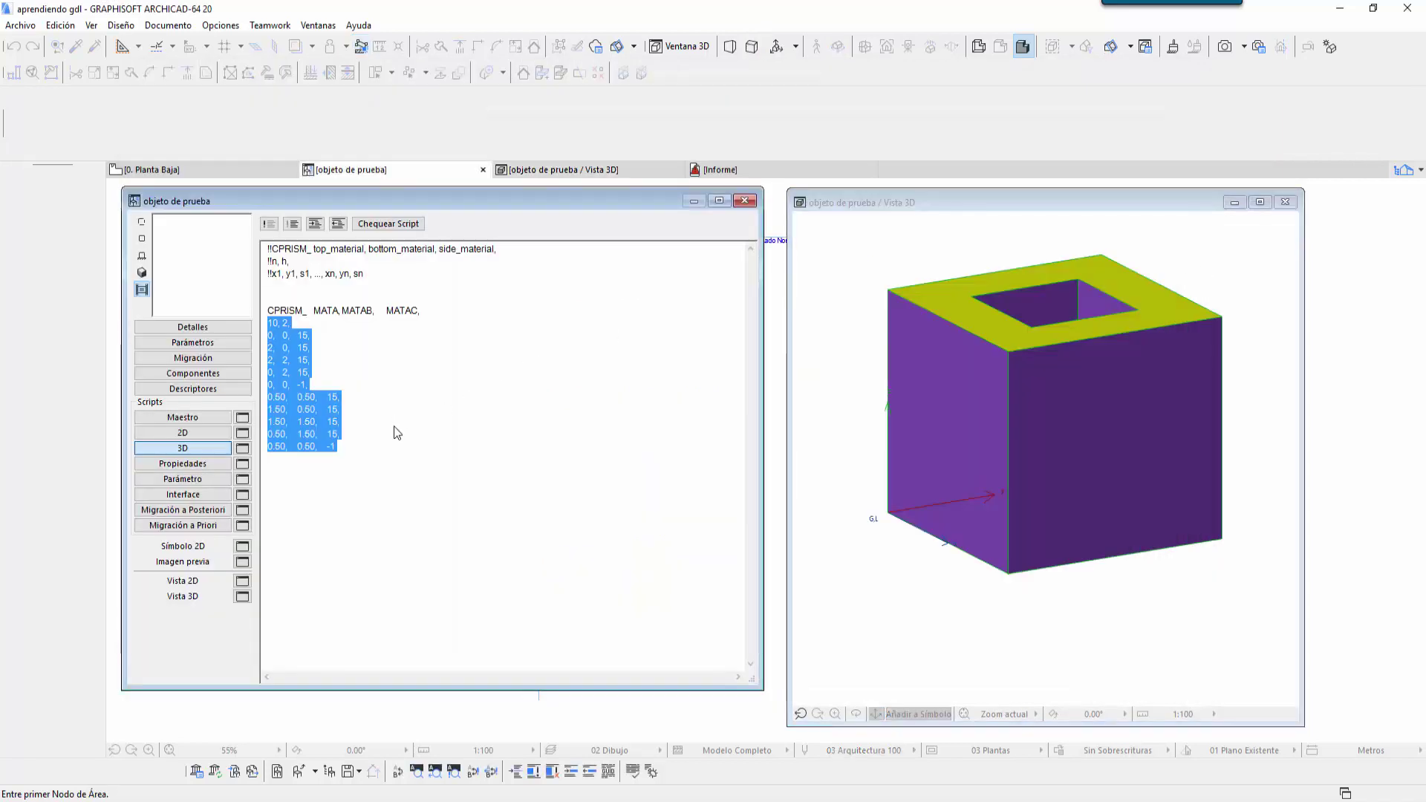
pyautogui.click(371, 442)
pyautogui.press('Return')
pyautogui.press('Return')
pyautogui.press('Return')
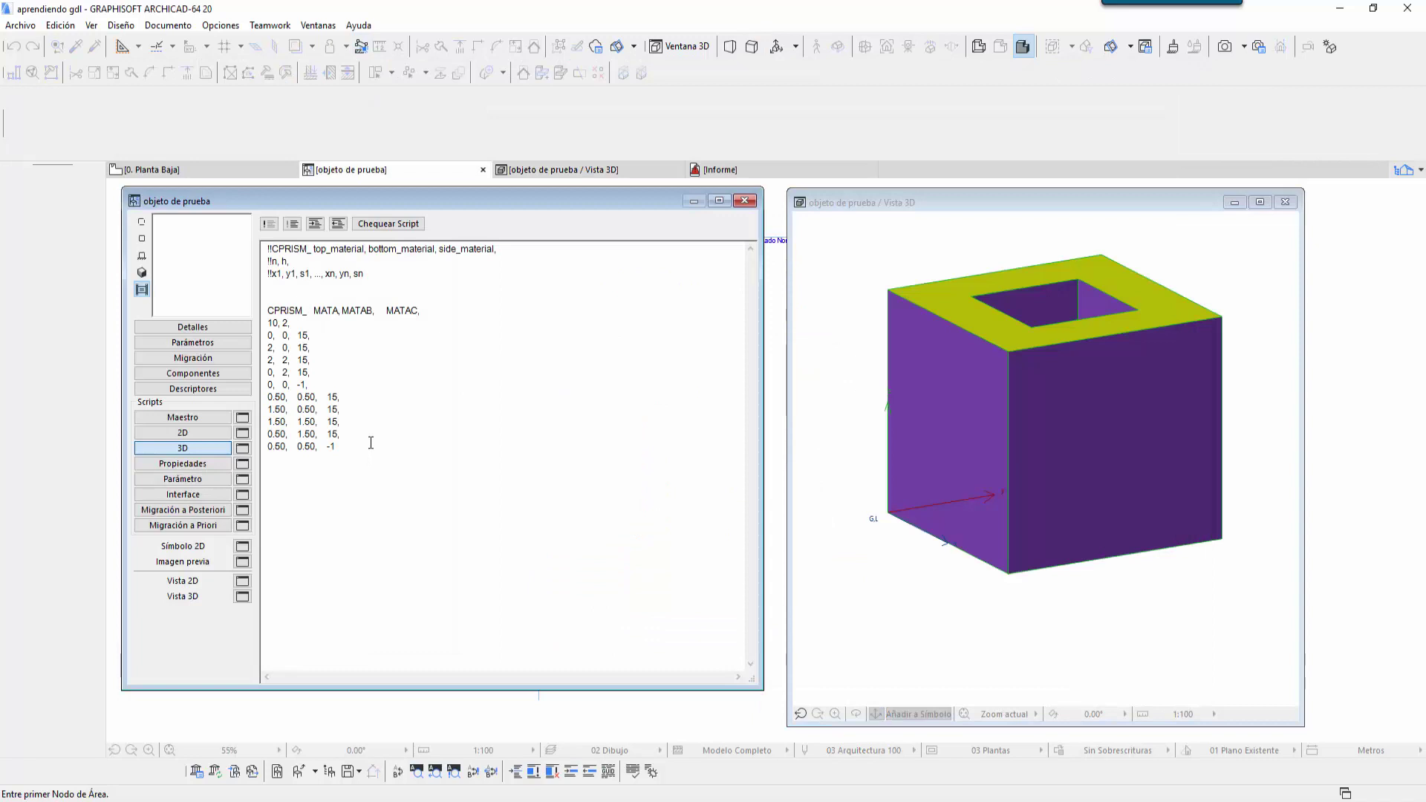
pyautogui.write('CPRISM_{2} CPRISM_{2} top_material, bottom_material, side_material, n, h, x1, y1, alpha1, s1, mat1, ... xn, yn, alphan, sn, matn')
pyautogui.tripleClick(357, 547)
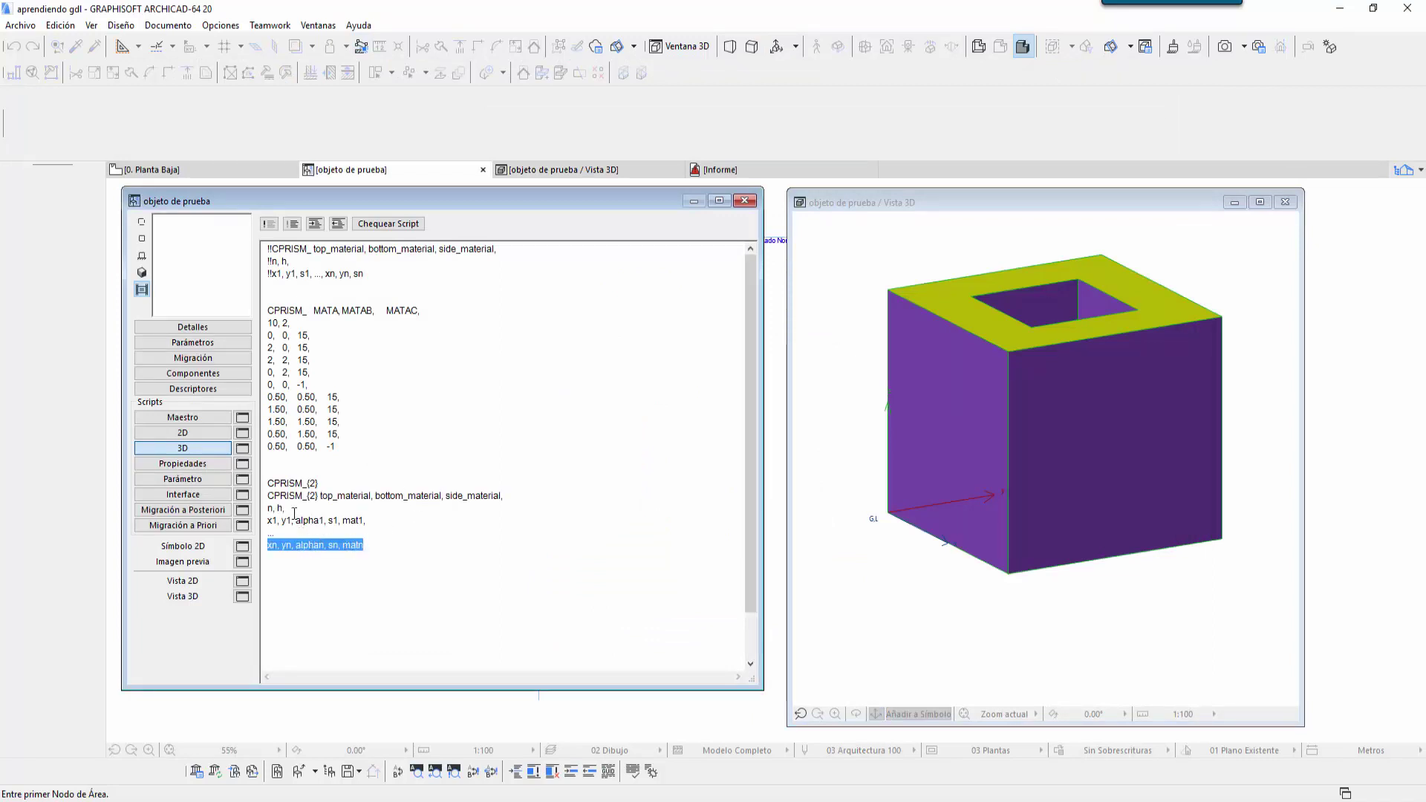
pyautogui.moveTo(381, 547); pyautogui.dragTo(269, 298)
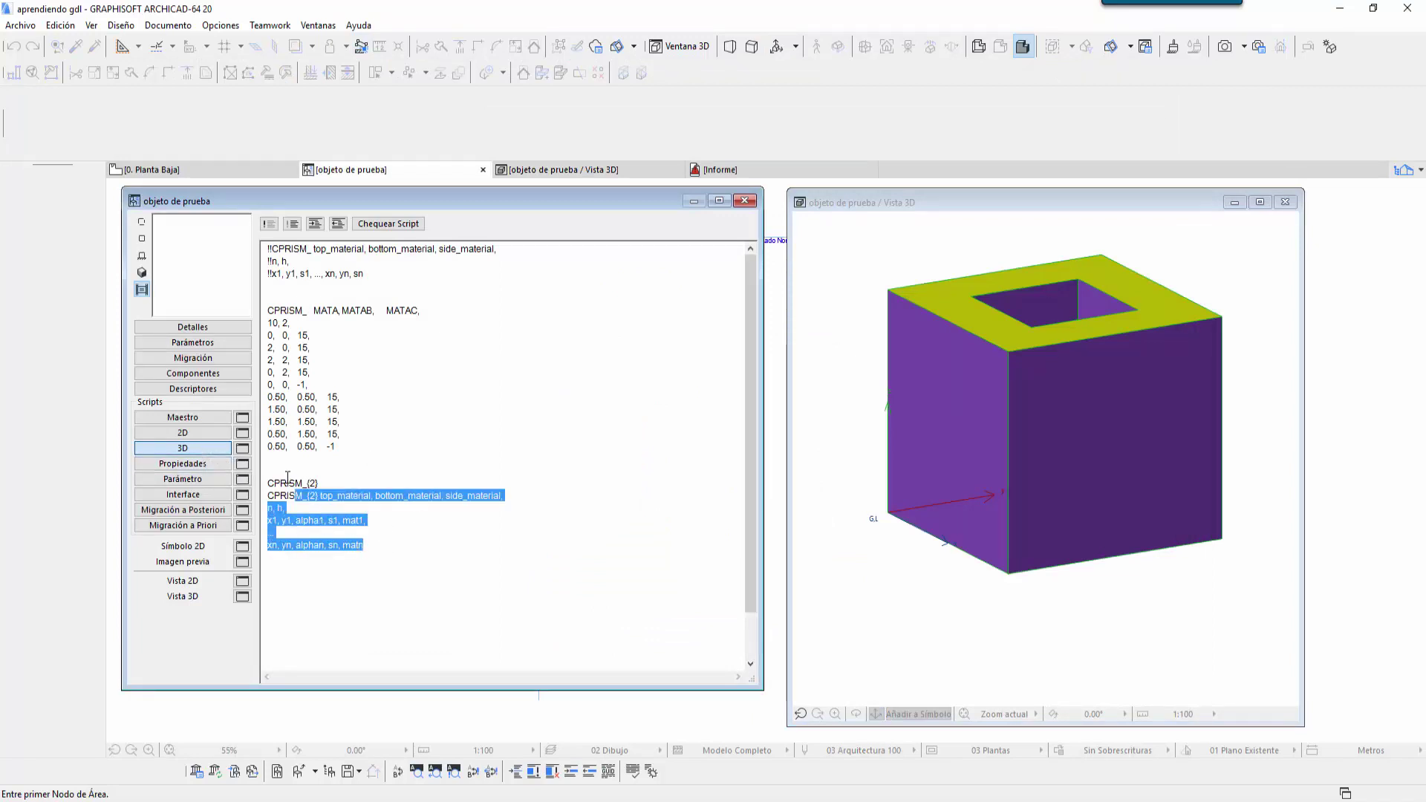
pyautogui.click(269, 223)
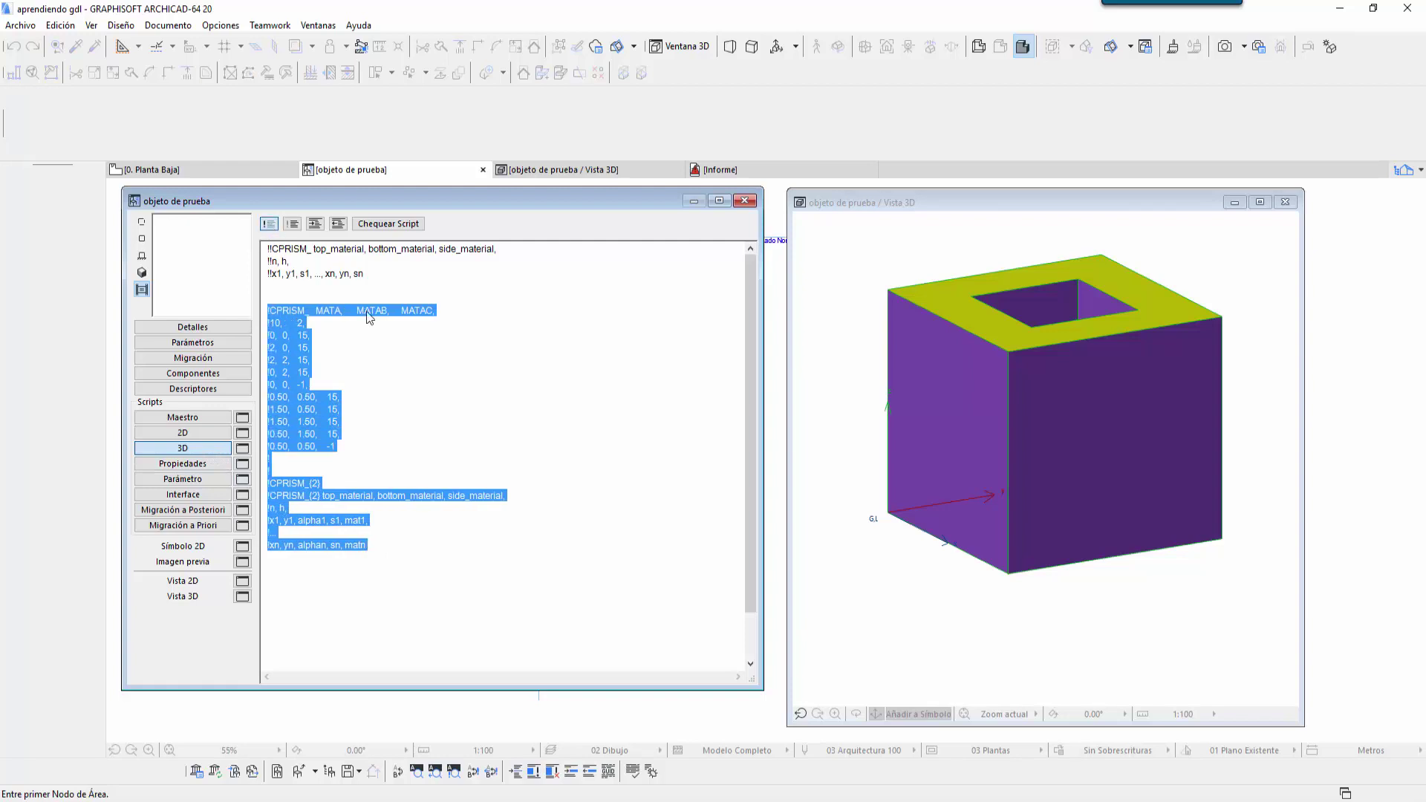
pyautogui.click(455, 542)
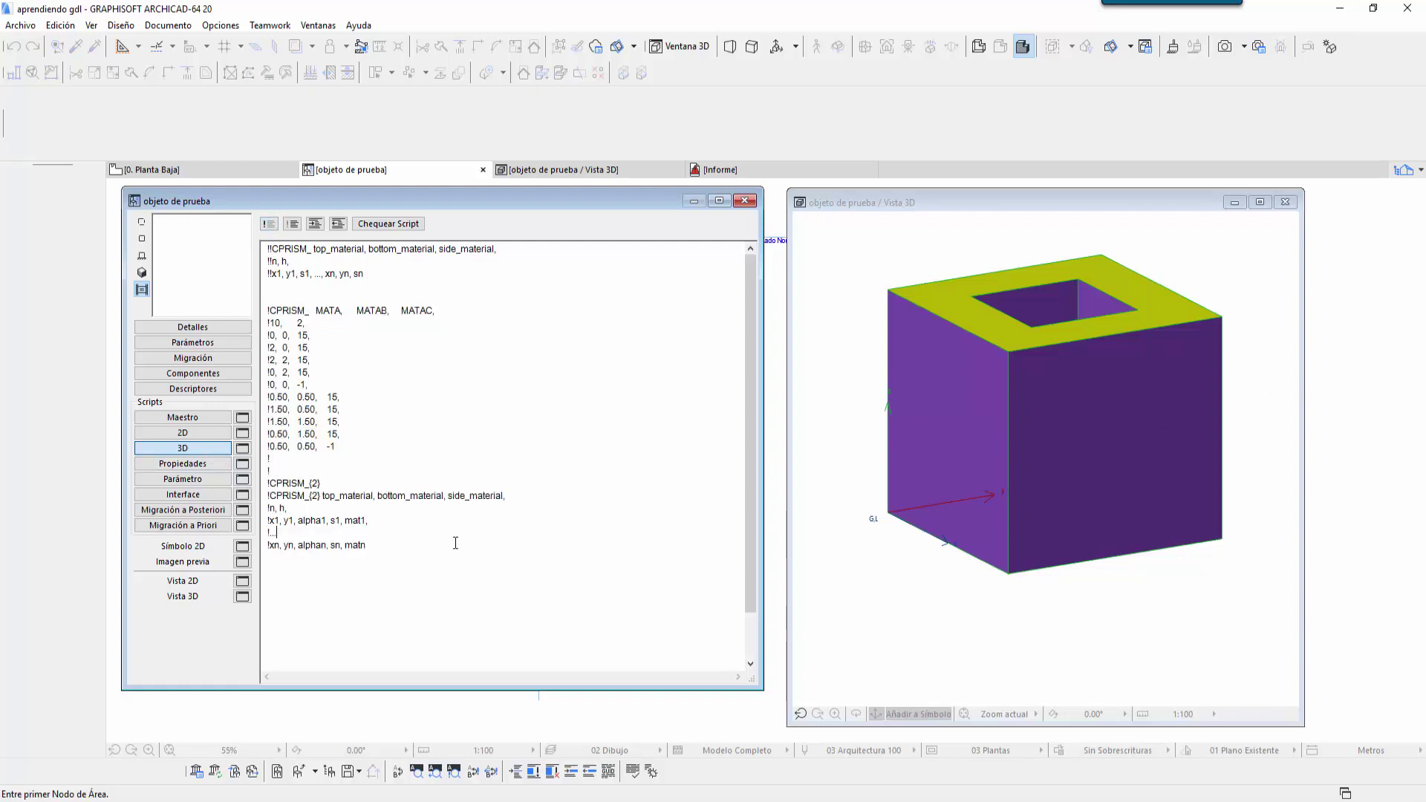
# Step: Duplicate the commented CPRISM_{2} line at the end of the script and uncomment it
pyautogui.moveTo(333, 483); pyautogui.dragTo(269, 483)
pyautogui.hotkey('ctrl', 'c')
pyautogui.click(395, 545)
pyautogui.press('Return')
pyautogui.press('Return')
pyautogui.hotkey('ctrl', 'v')
pyautogui.moveTo(335, 569); pyautogui.dragTo(266, 569)
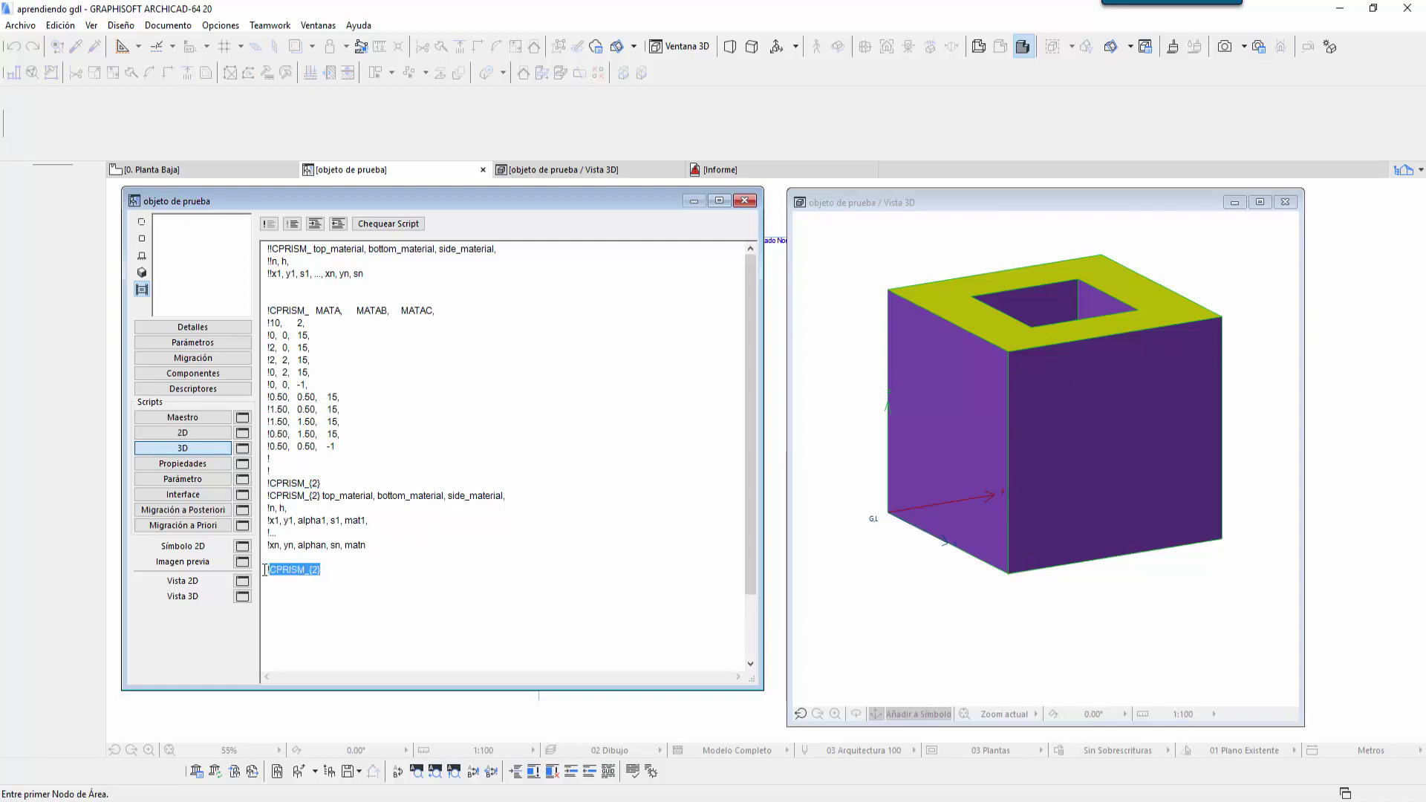
pyautogui.click(293, 226)
pyautogui.click(447, 520)
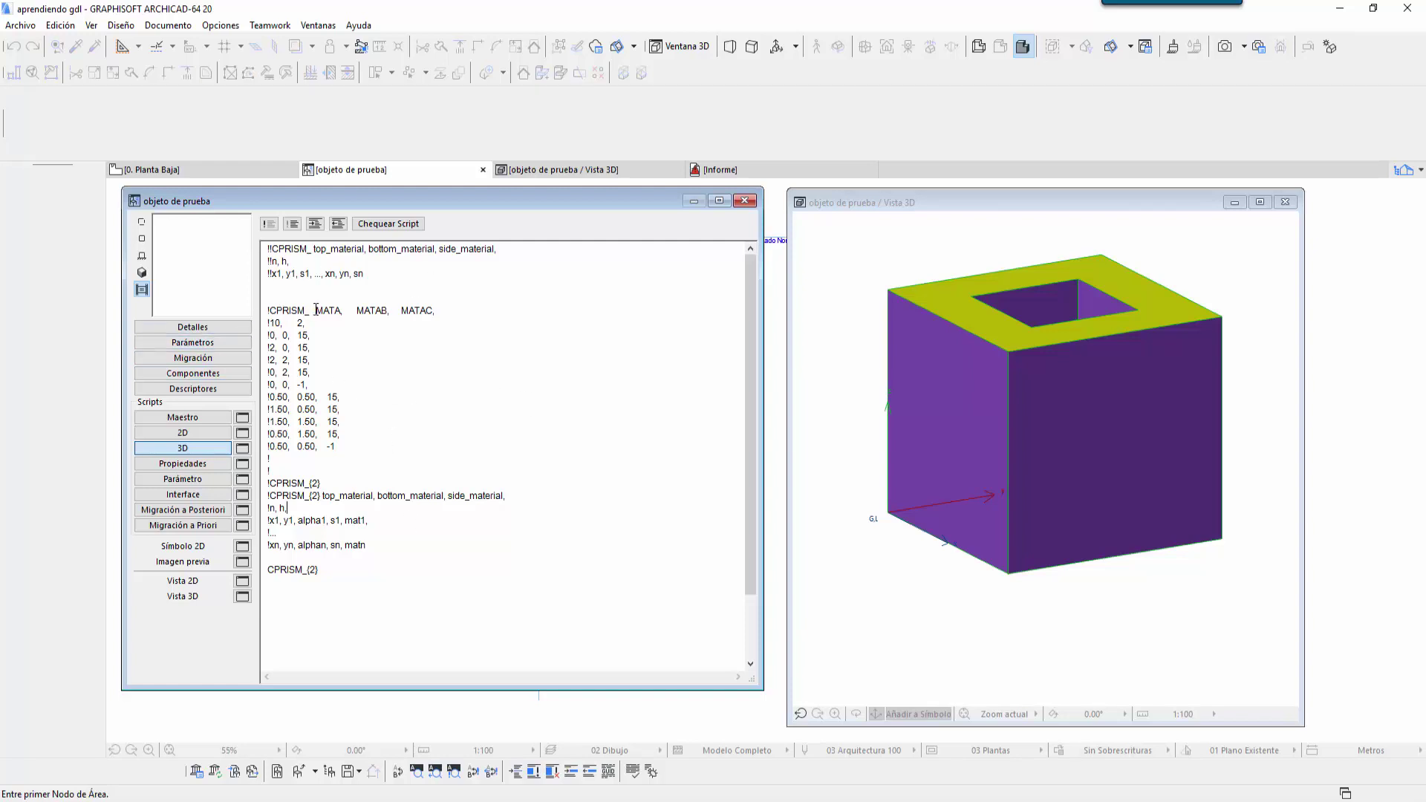
# Step: Copy MATA, MATAB, MATAC and append them after the new CPRISM_{2} keyword
pyautogui.moveTo(316, 309)
pyautogui.mouseDown()
pyautogui.moveTo(440, 310)
pyautogui.moveTo(313, 310)
pyautogui.mouseUp()
pyautogui.click(446, 310)
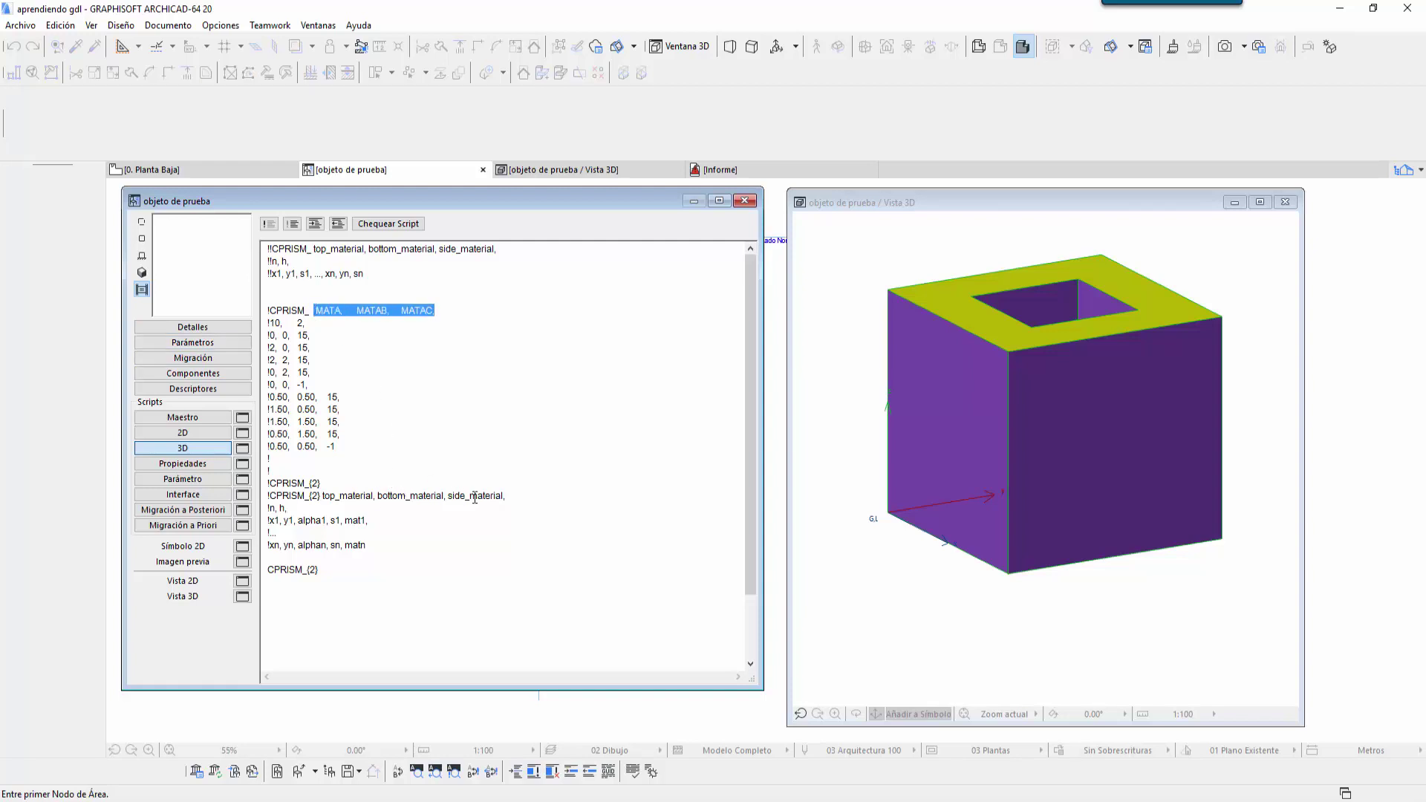
pyautogui.click(382, 571)
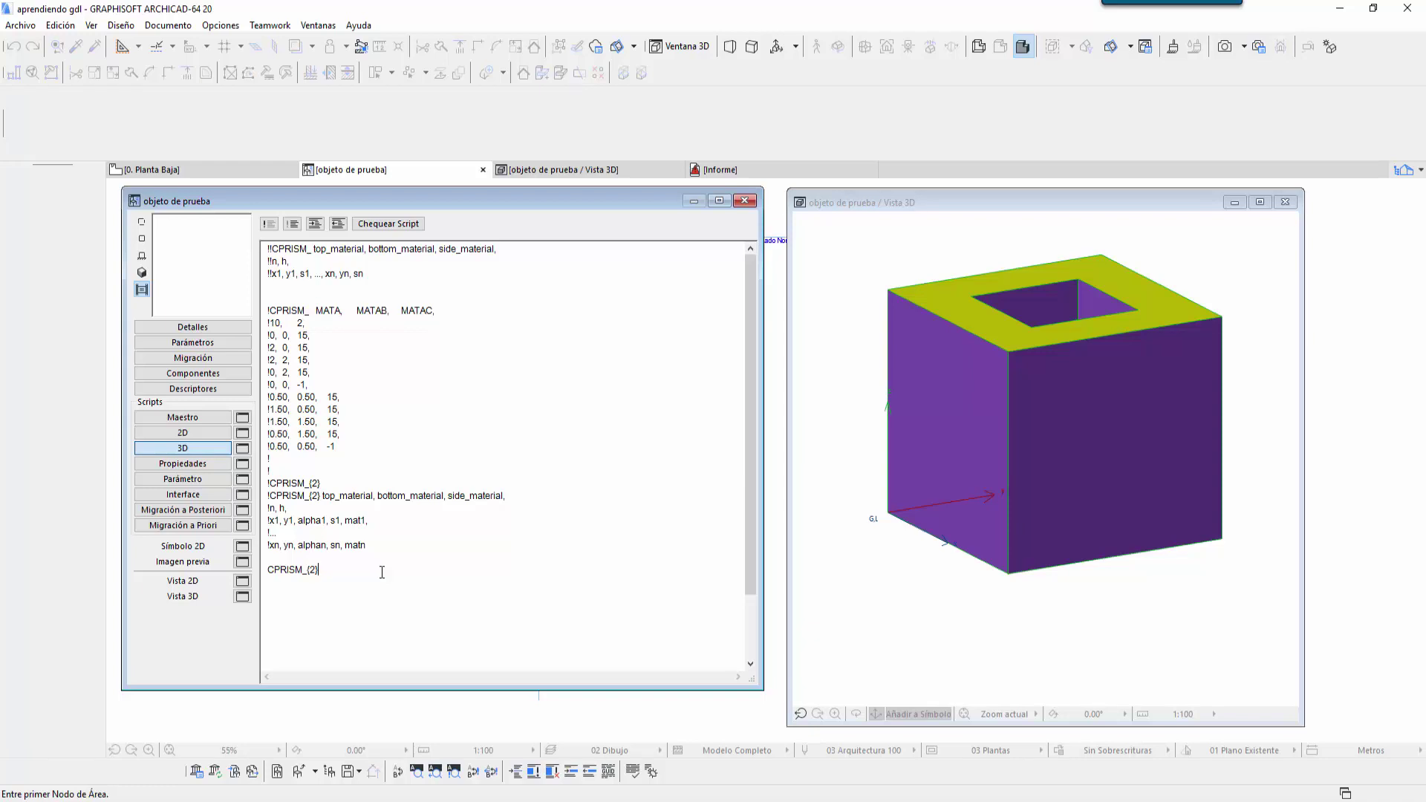
pyautogui.hotkey('ctrl', 'v')
pyautogui.moveTo(405, 570); pyautogui.dragTo(433, 569)
pyautogui.click(445, 568)
pyautogui.click(222, 27)
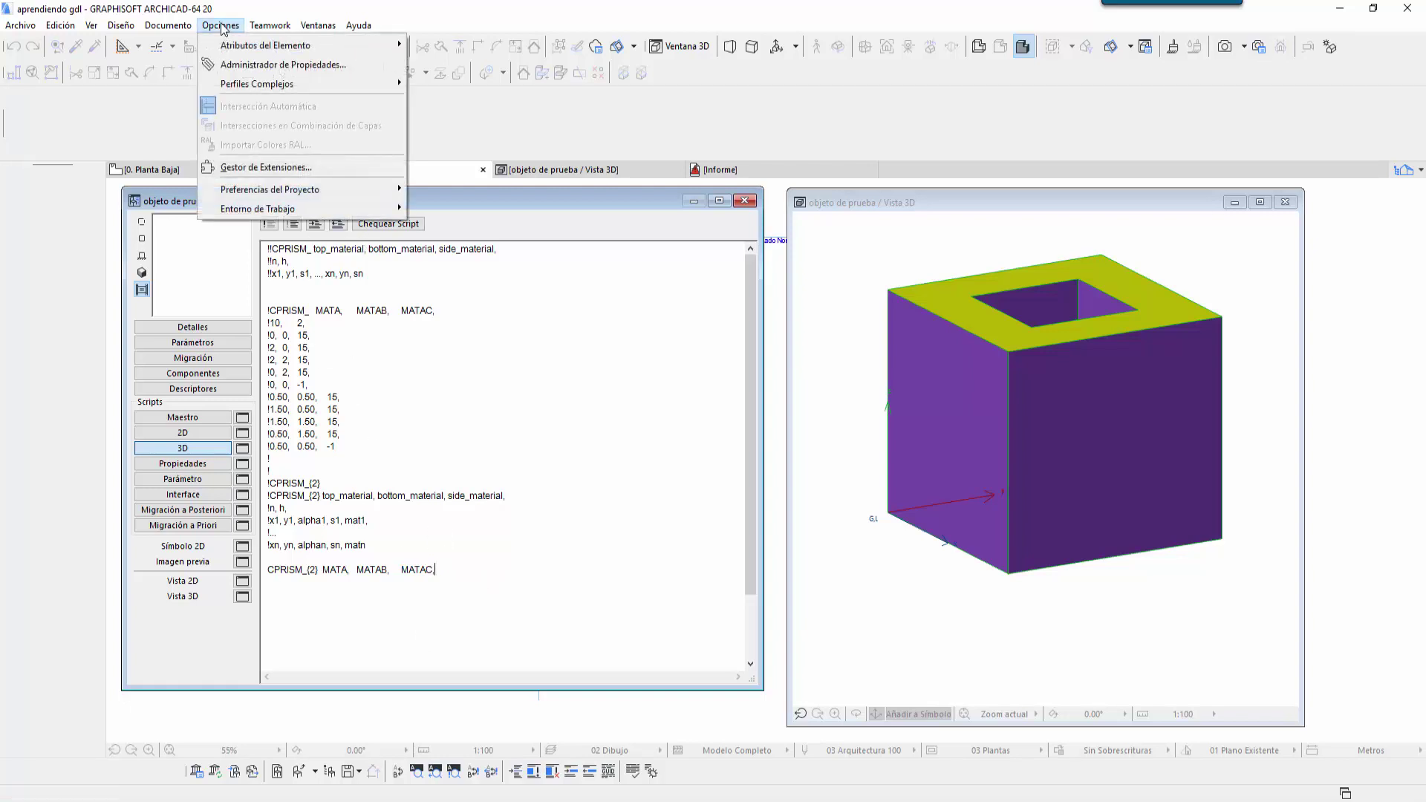
pyautogui.moveTo(265, 44)
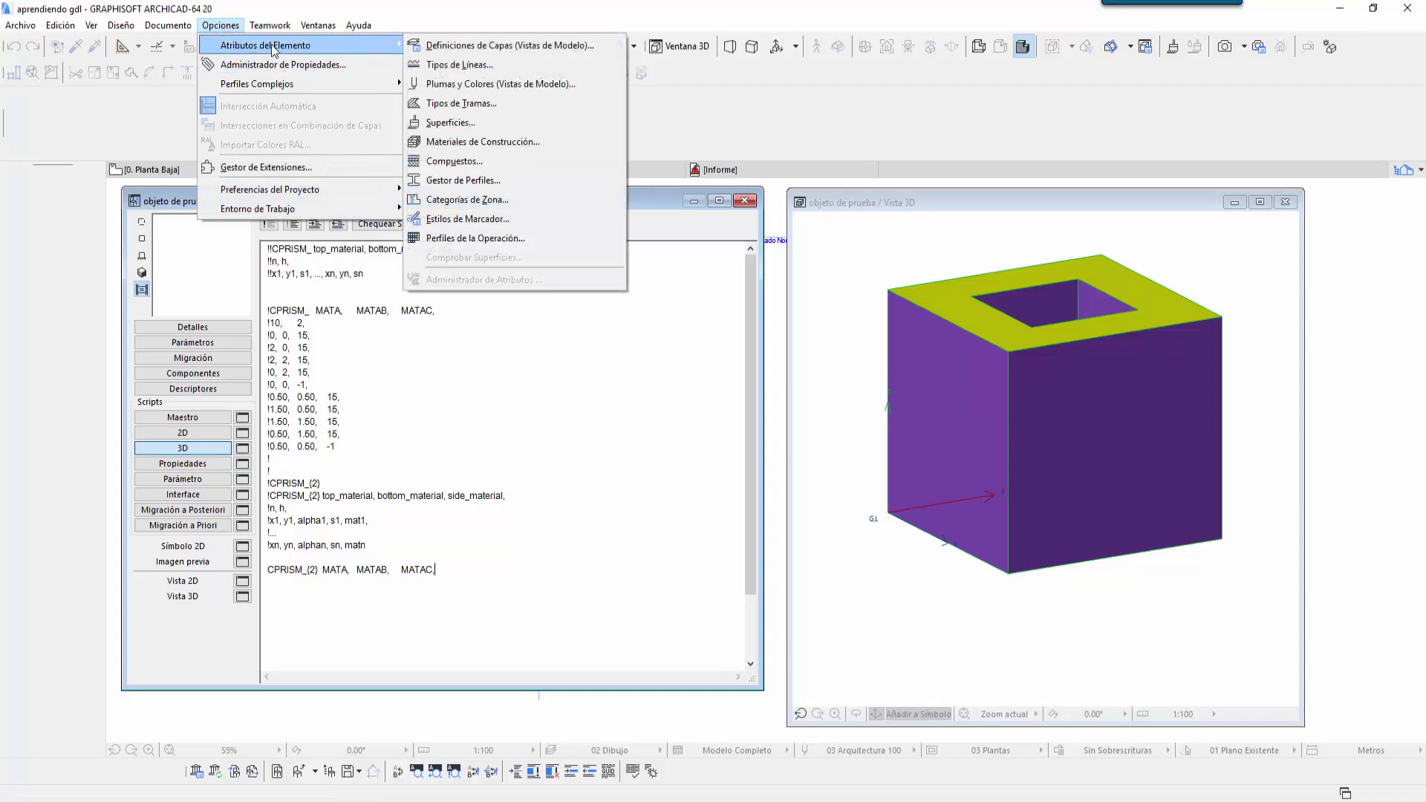
pyautogui.click(447, 123)
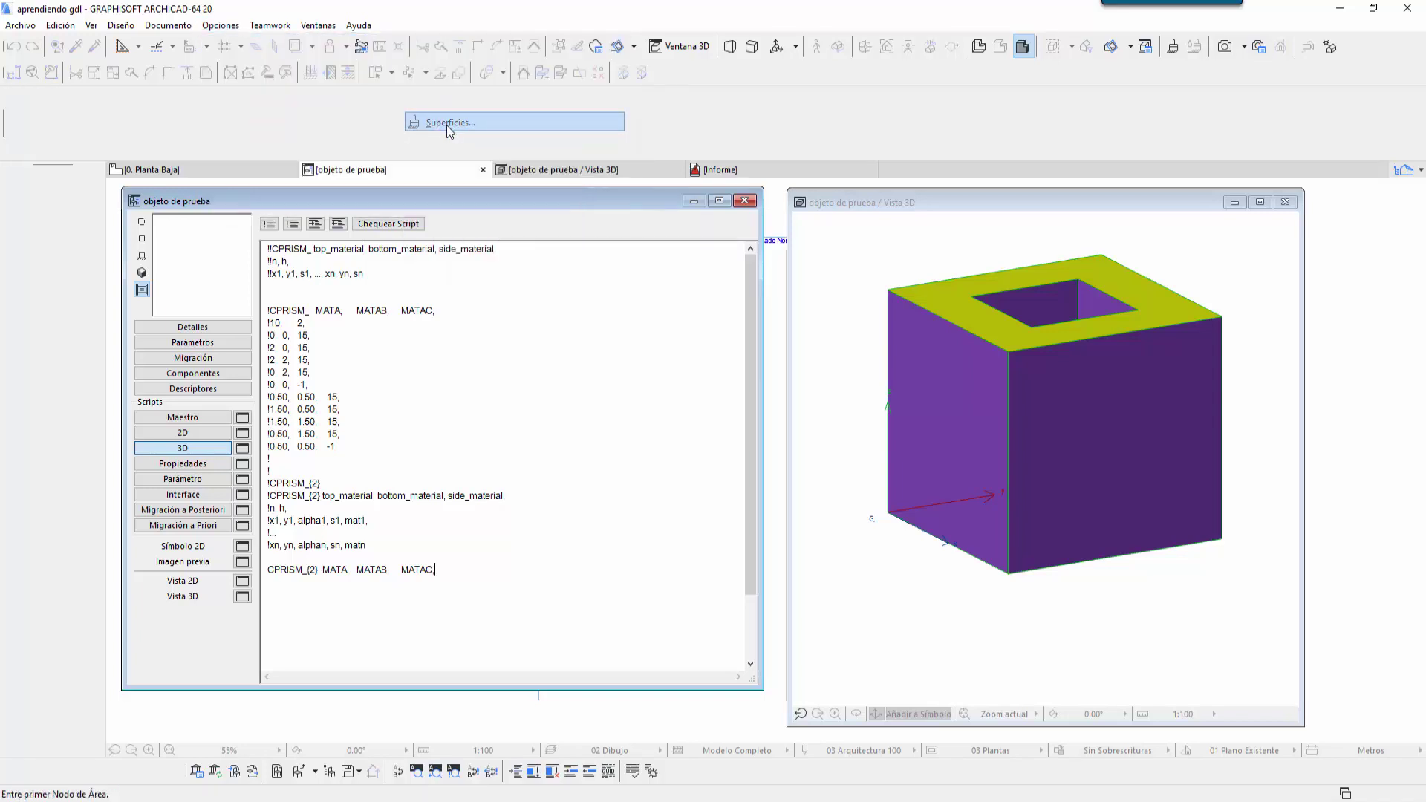
pyautogui.click(439, 51)
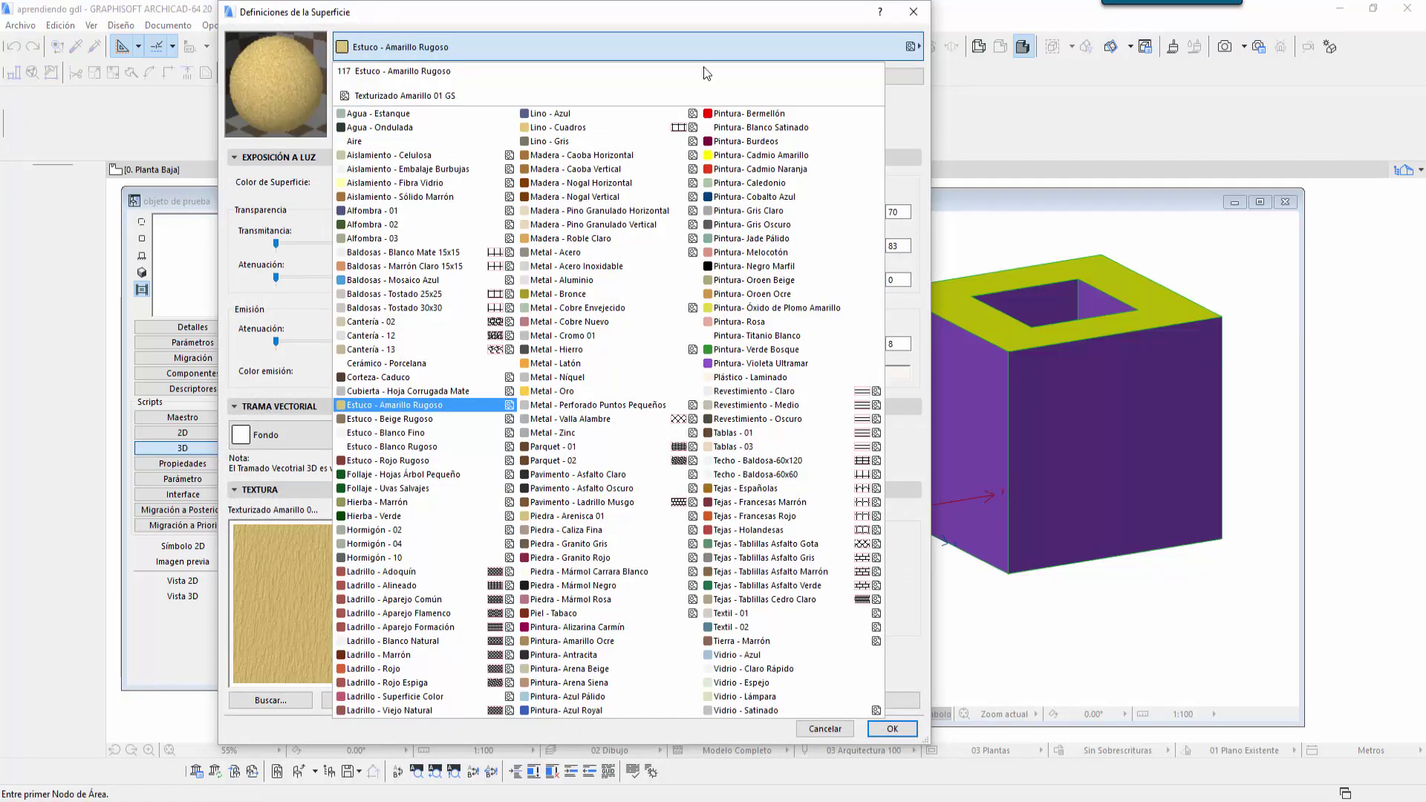
pyautogui.click(600, 712)
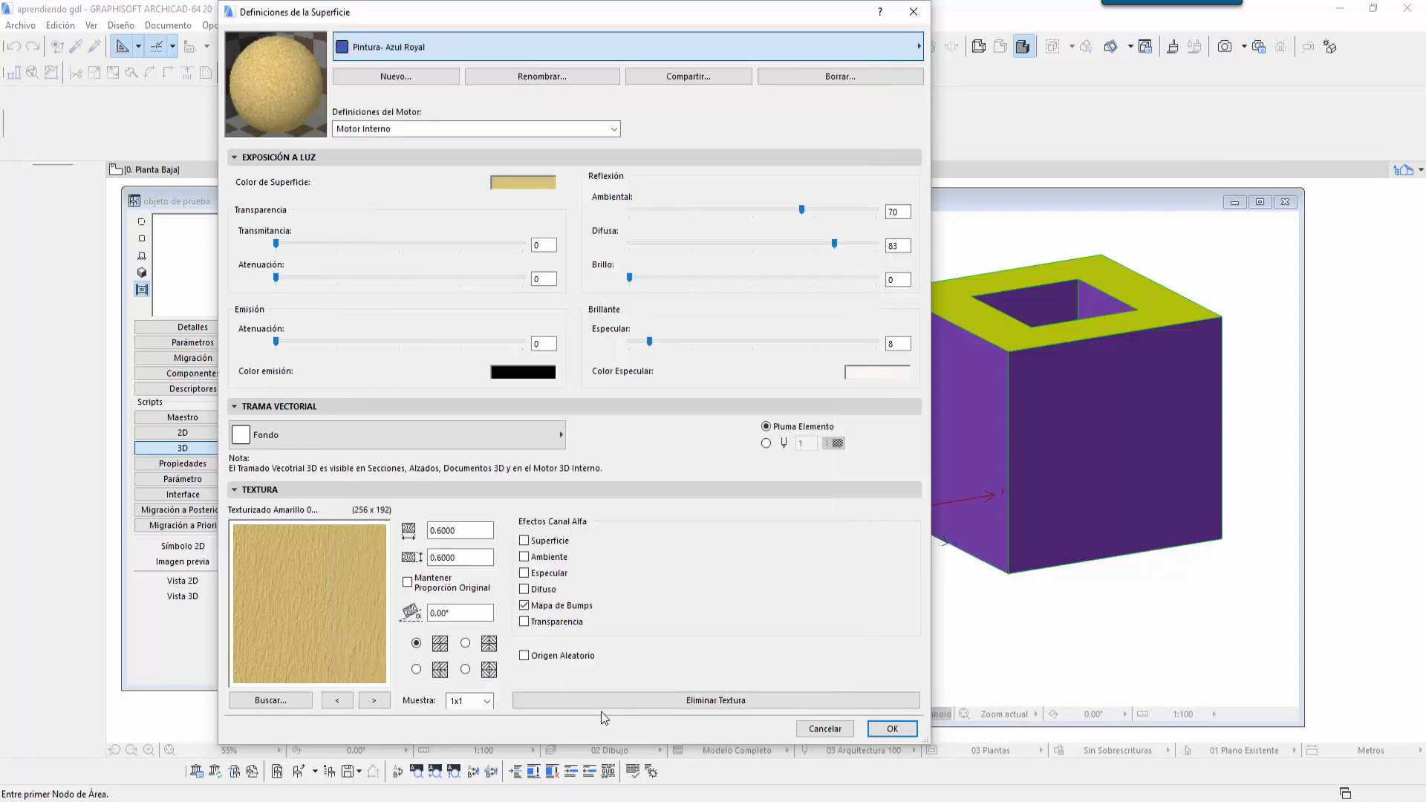
pyautogui.click(914, 11)
pyautogui.moveTo(401, 570); pyautogui.dragTo(434, 570)
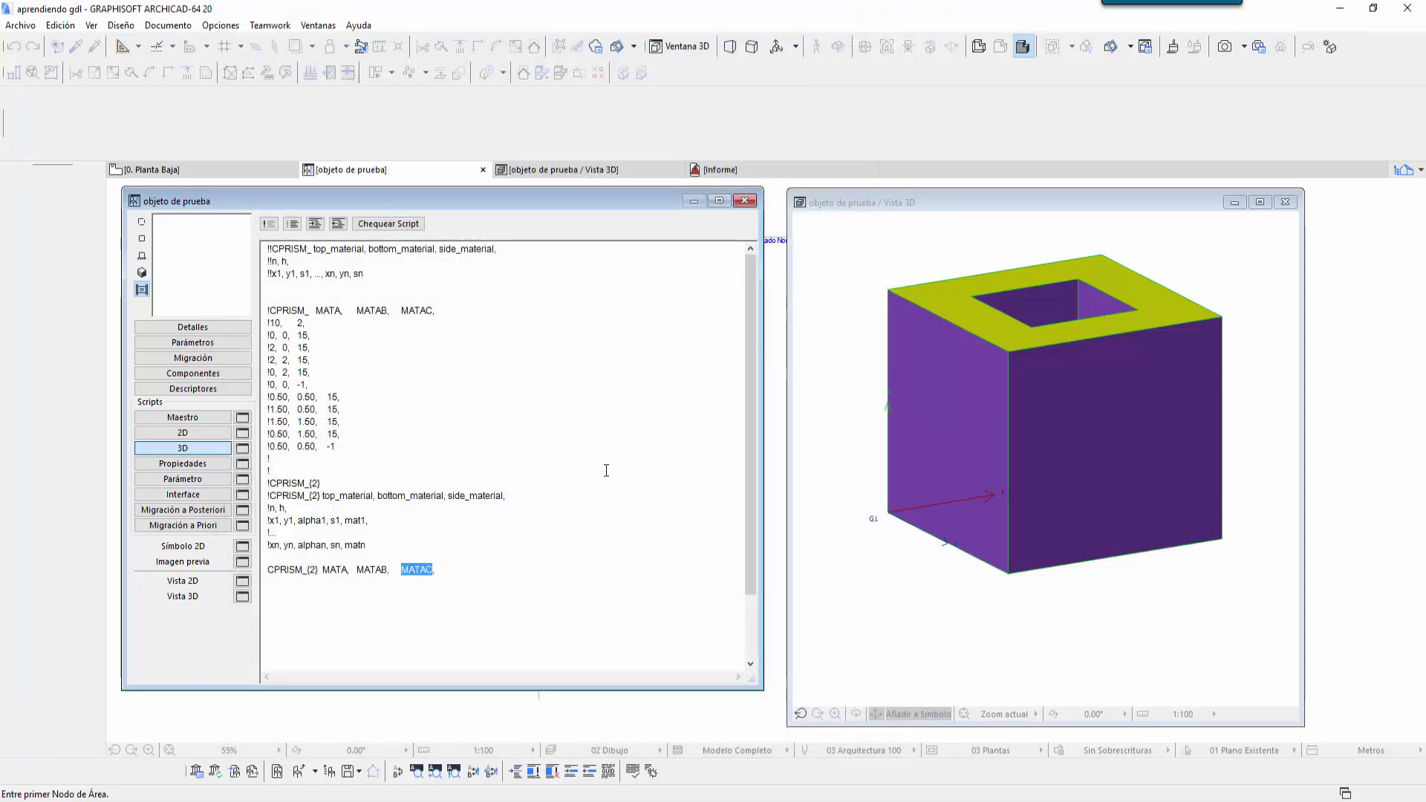
# Step: Replace MATAC with the "Pintura- Azul Royal" surface and add a new line below the call
pyautogui.write('"Pintur')
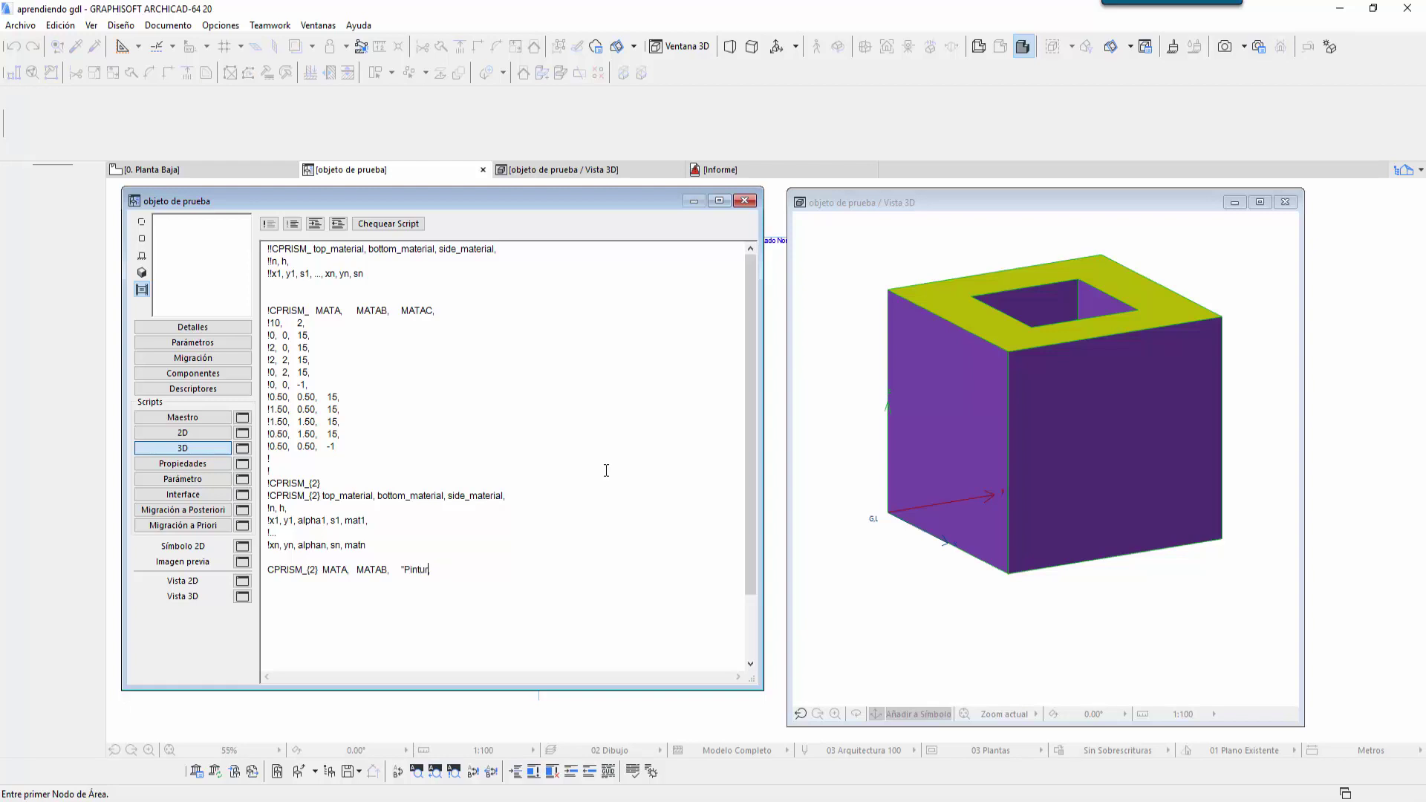
pyautogui.write('a')
pyautogui.write('- Azul ')
pyautogui.write('Ro')
pyautogui.write('yal",')
pyautogui.moveTo(402, 569); pyautogui.dragTo(483, 582)
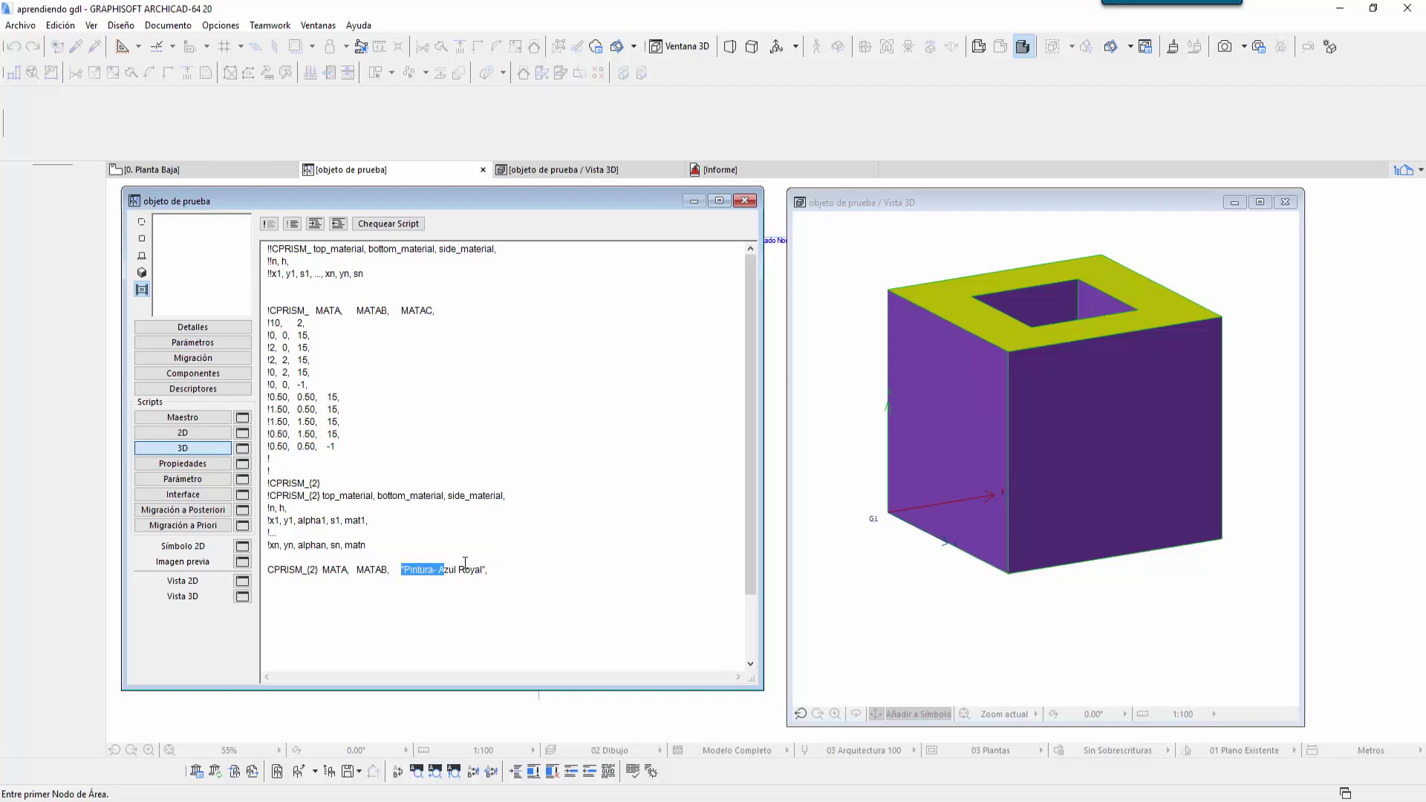
pyautogui.click(502, 569)
pyautogui.press('Return')
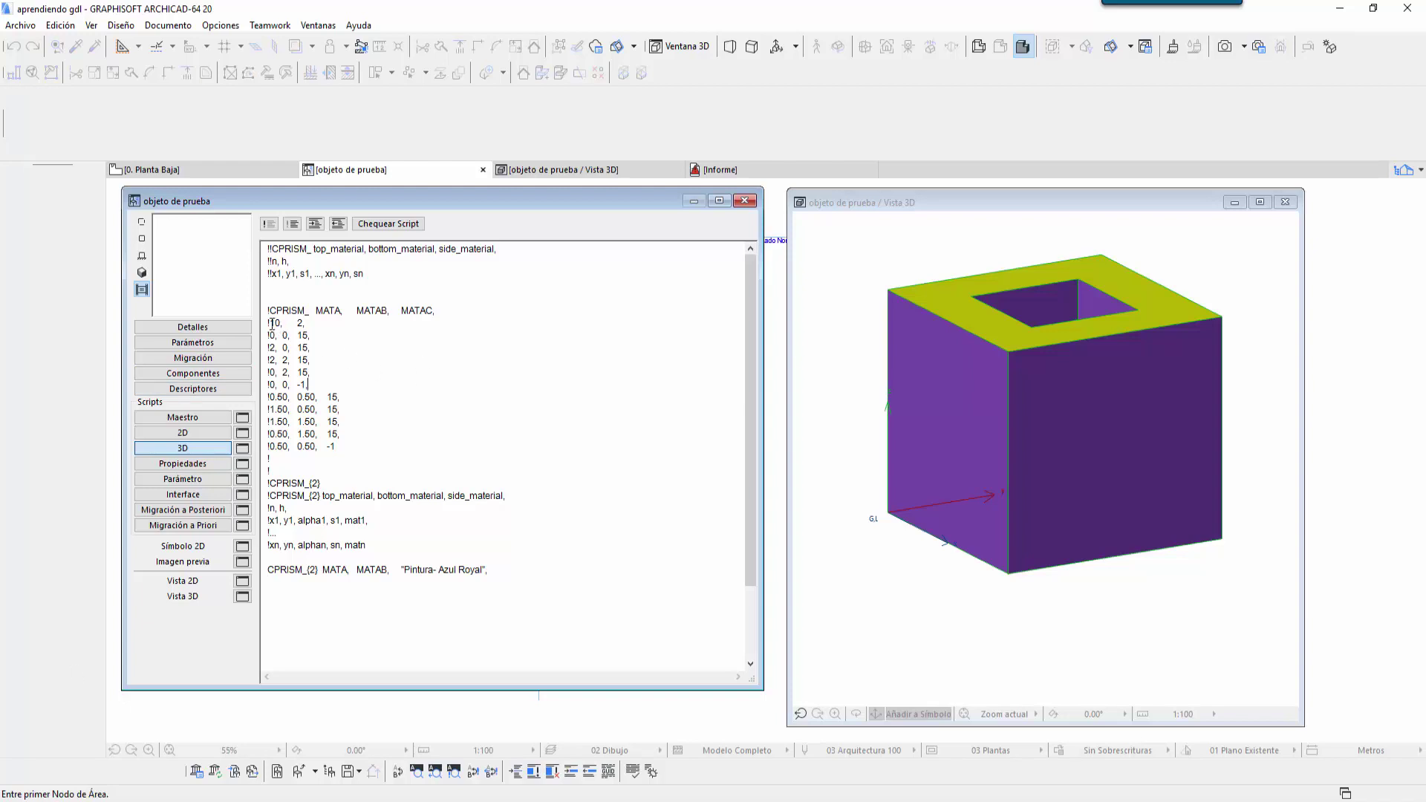
pyautogui.moveTo(262, 328); pyautogui.dragTo(283, 449)
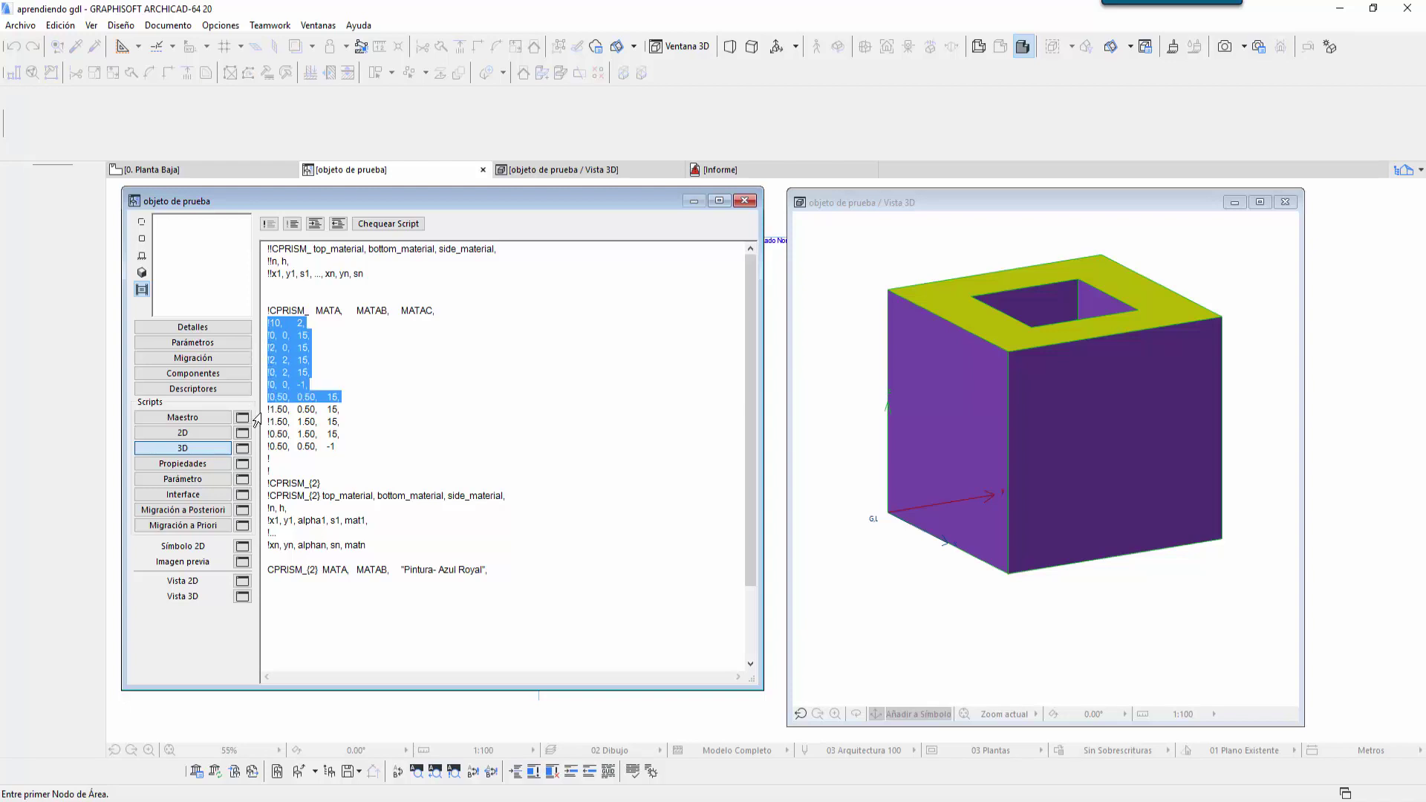
# Step: Paste the 10, 2 vertex list below the CPRISM_{2} line and uncomment it
pyautogui.hotkey('ctrl', 'c')
pyautogui.click(503, 571)
pyautogui.press('Return')
pyautogui.press('Return')
pyautogui.hotkey('ctrl', 'v')
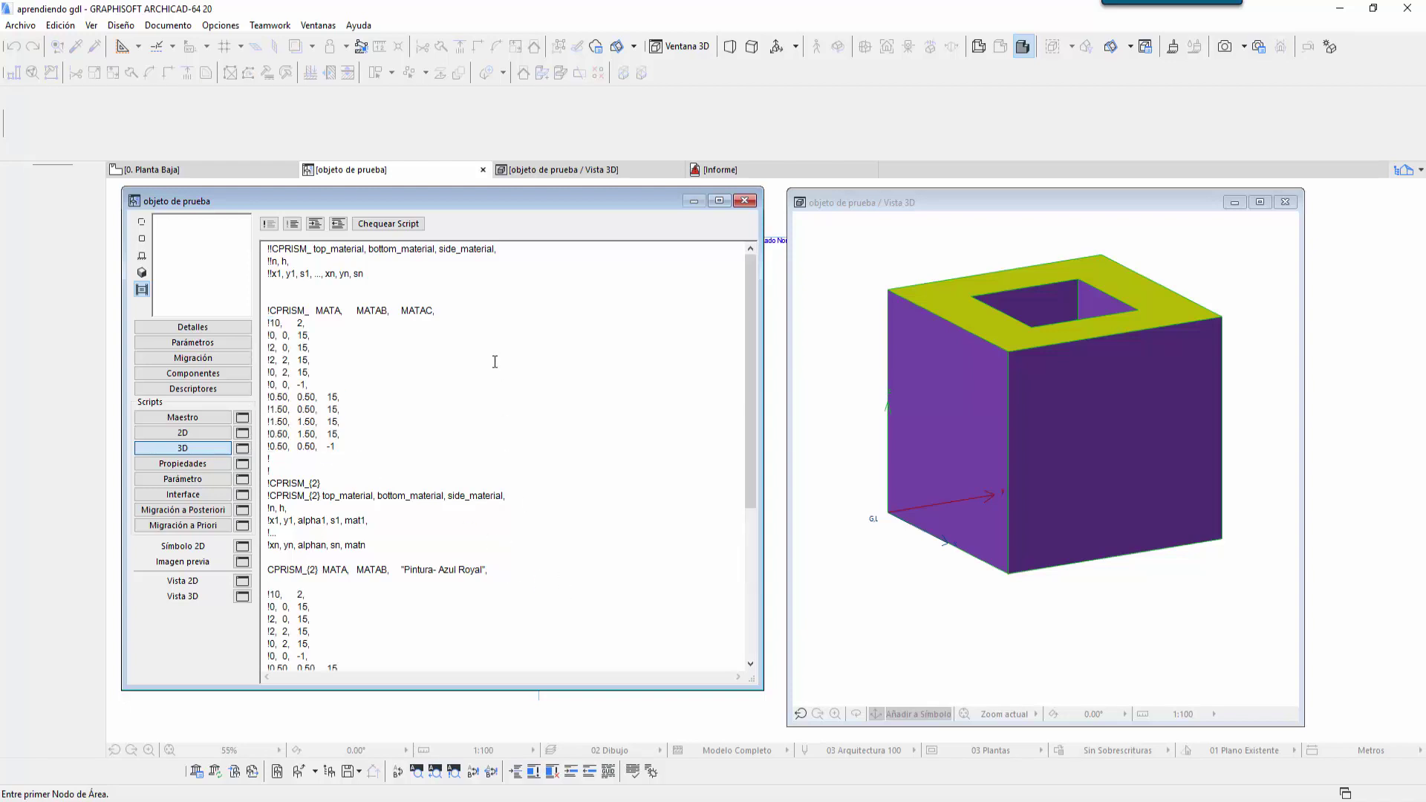
pyautogui.scroll(-1, 494, 362)
pyautogui.scroll(-2, 495, 361)
pyautogui.moveTo(340, 608); pyautogui.dragTo(261, 479)
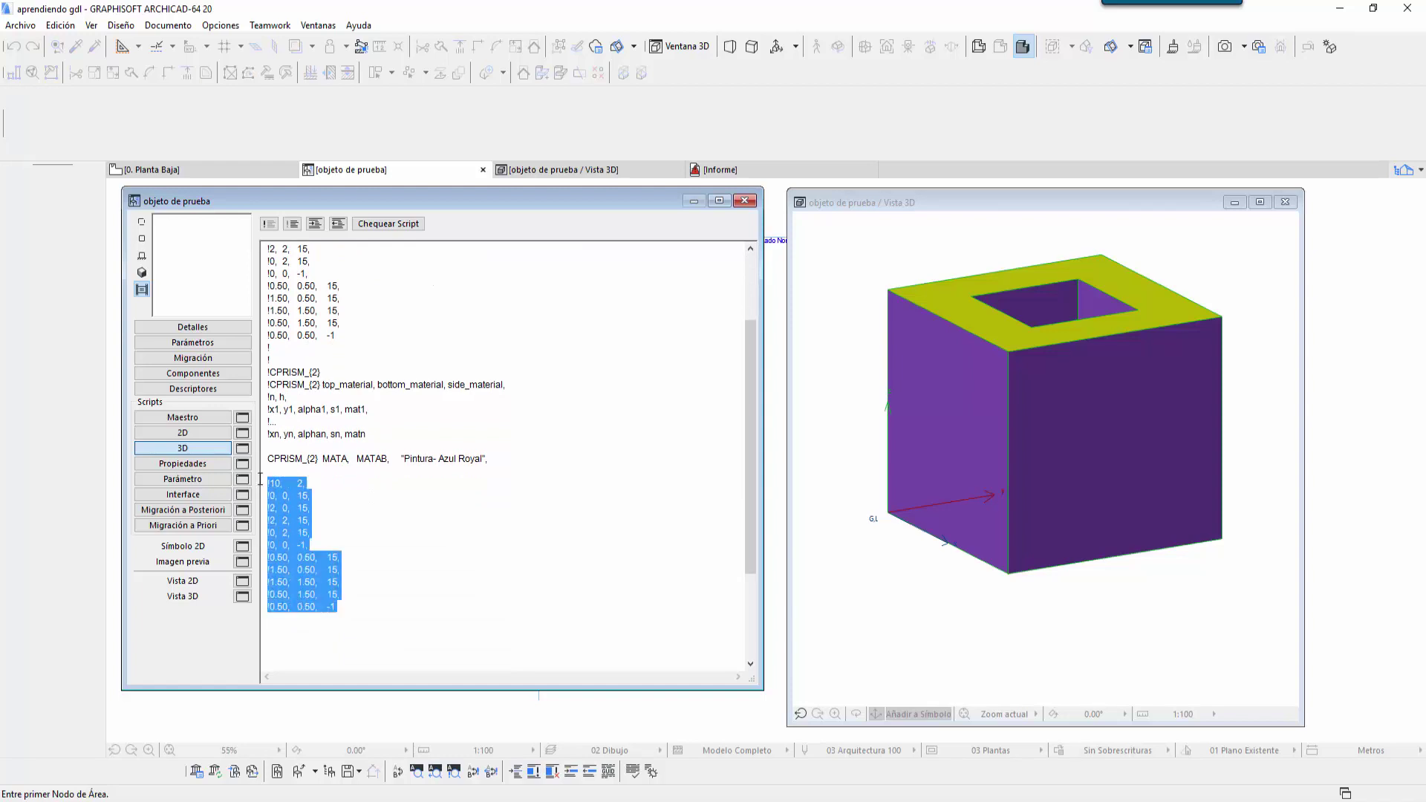
pyautogui.click(292, 223)
pyautogui.click(320, 421)
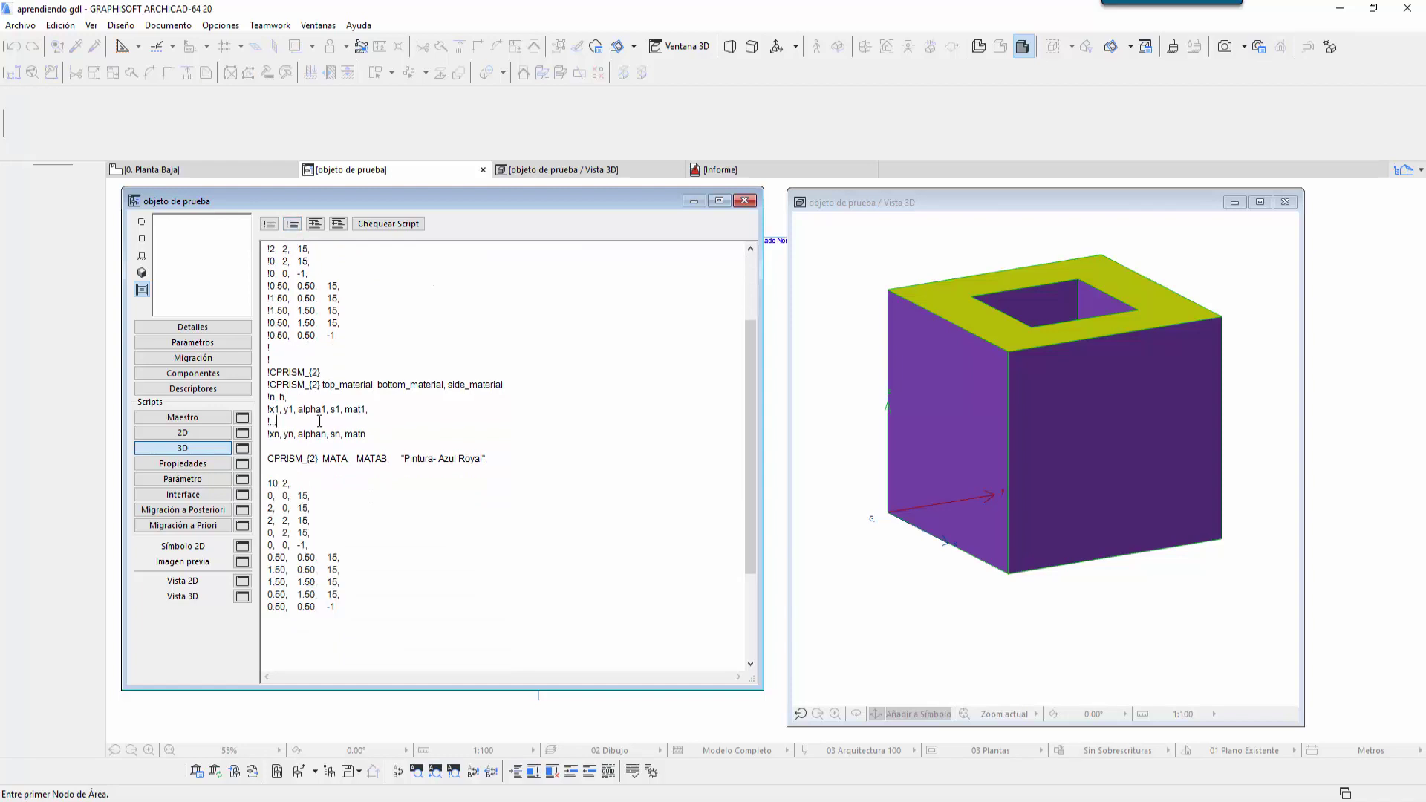
pyautogui.scroll(1, 320, 421)
pyautogui.scroll(1, 321, 421)
pyautogui.scroll(1, 323, 422)
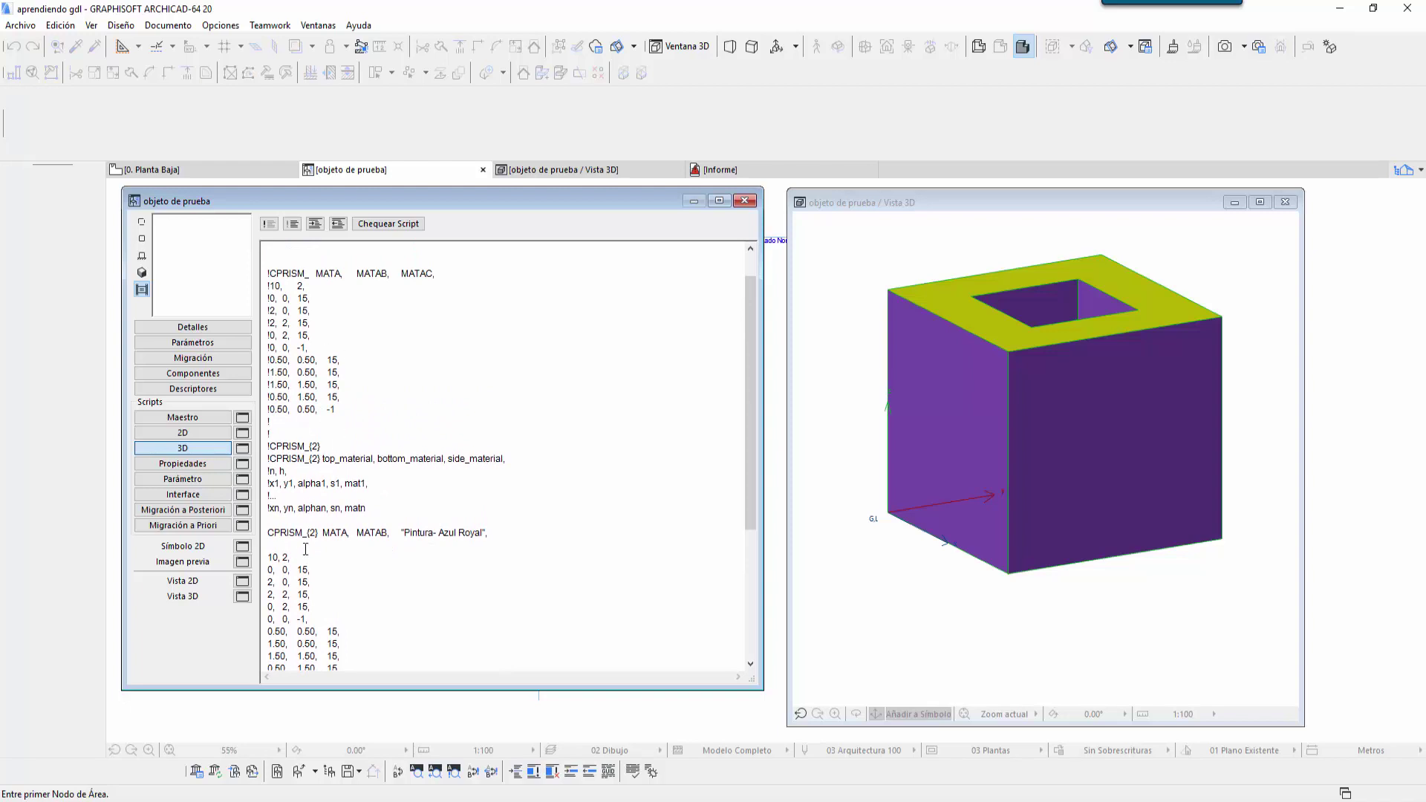
pyautogui.scroll(-2, 386, 401)
pyautogui.scroll(1, 399, 416)
pyautogui.scroll(2, 404, 421)
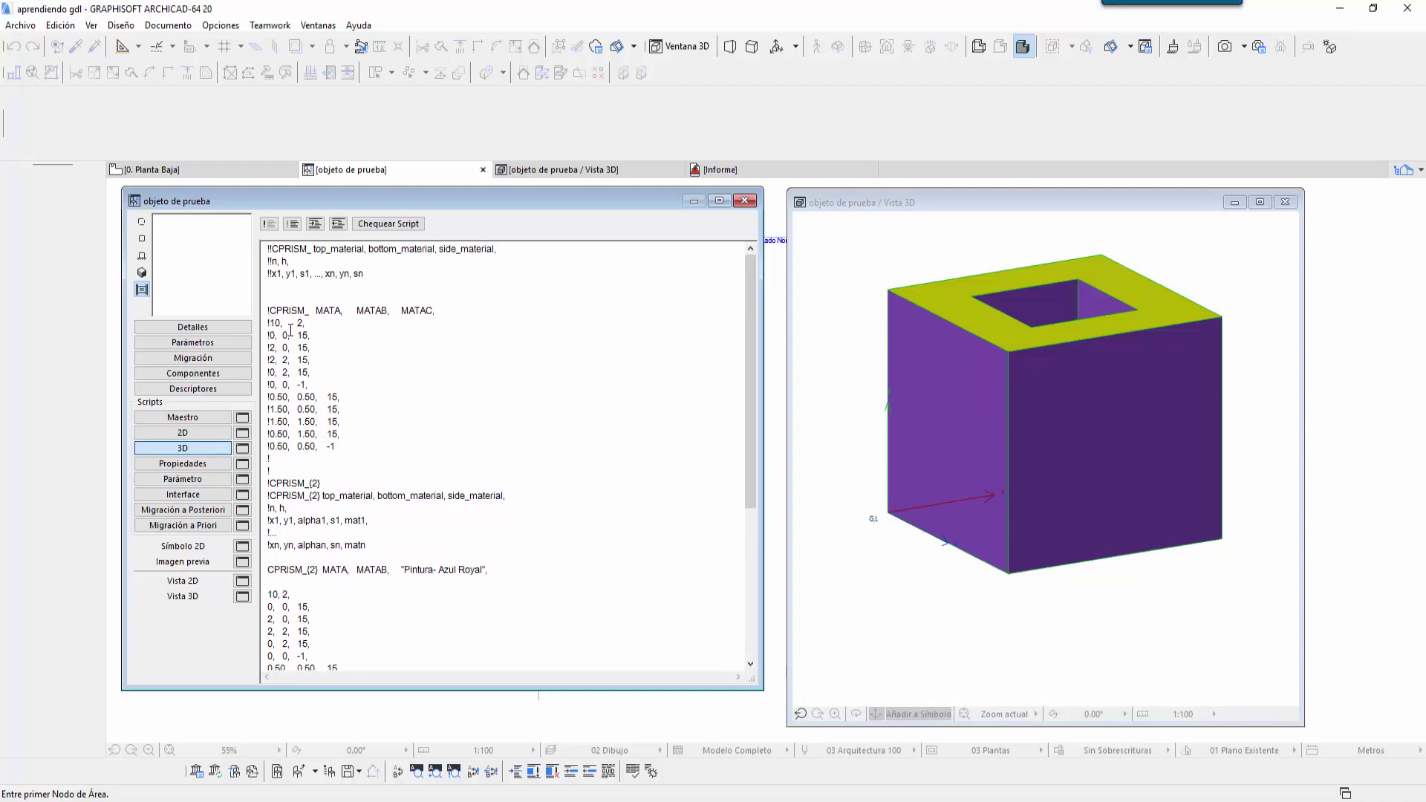
# Step: Inspect the vertex count 10, the 0, 0, 15 row and alpha1 in the syntax comment
pyautogui.doubleClick(277, 322)
pyautogui.click(298, 322)
pyautogui.click(261, 336)
pyautogui.click(271, 348)
pyautogui.moveTo(270, 335); pyautogui.dragTo(292, 335)
pyautogui.moveTo(297, 335); pyautogui.dragTo(312, 335)
pyautogui.click(320, 347)
pyautogui.moveTo(297, 522); pyautogui.dragTo(329, 520)
# Step: Insert a 0 edge angle before 15 so the first vertex row reads 0, 0, 0, 15
pyautogui.click(297, 607)
pyautogui.press('Tab')
pyautogui.press('BackSpace')
pyautogui.write('0')
pyautogui.write(',')
pyautogui.press('Tab')
pyautogui.click(349, 607)
# Step: Append MATAC to the first row, and give the 2, 0 row a 0 angle and MATAC
pyautogui.write('m')
pyautogui.press('BackSpace')
pyautogui.press('capslock')
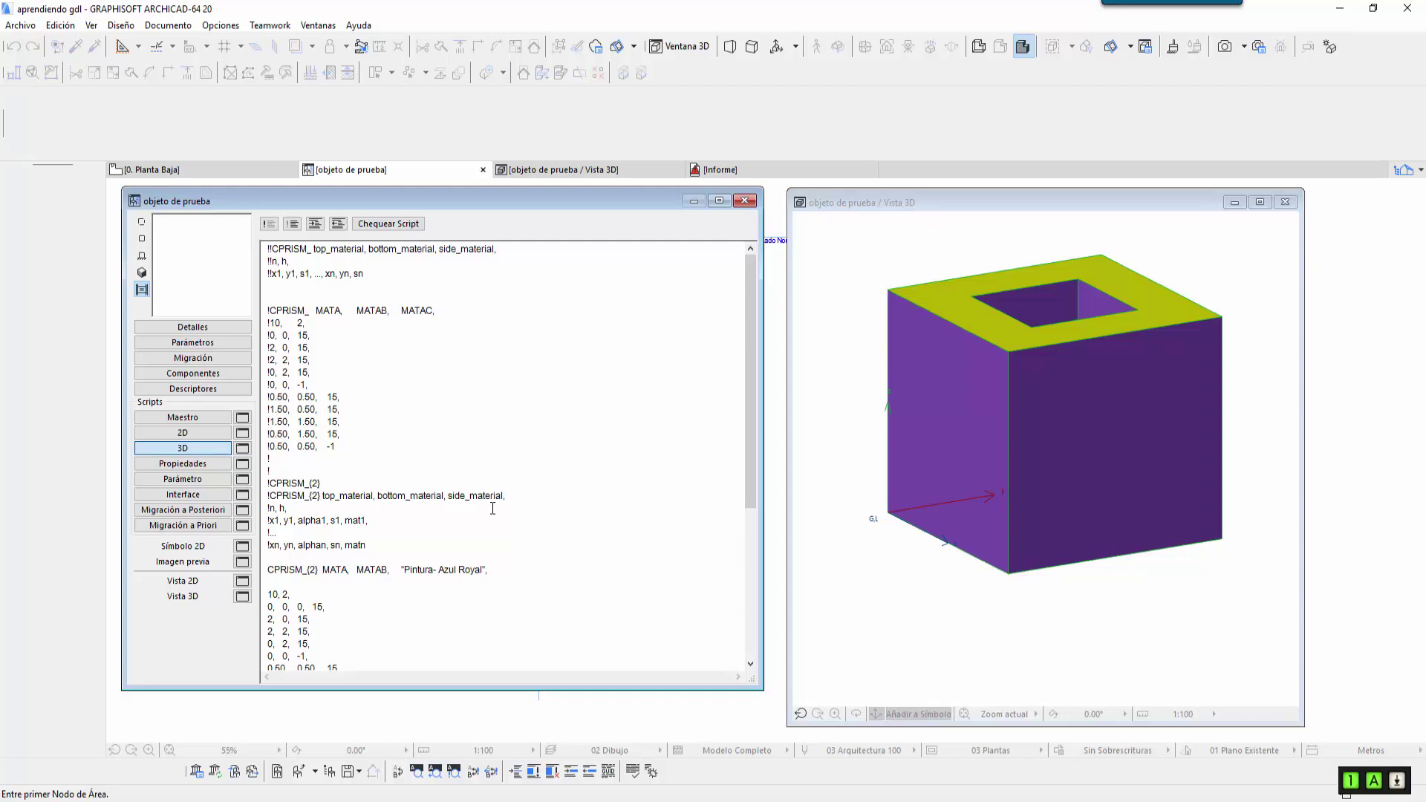
pyautogui.write('MATRA')
pyautogui.press('BackSpace')
pyautogui.press('BackSpace')
pyautogui.write('AC')
pyautogui.press('capslock')
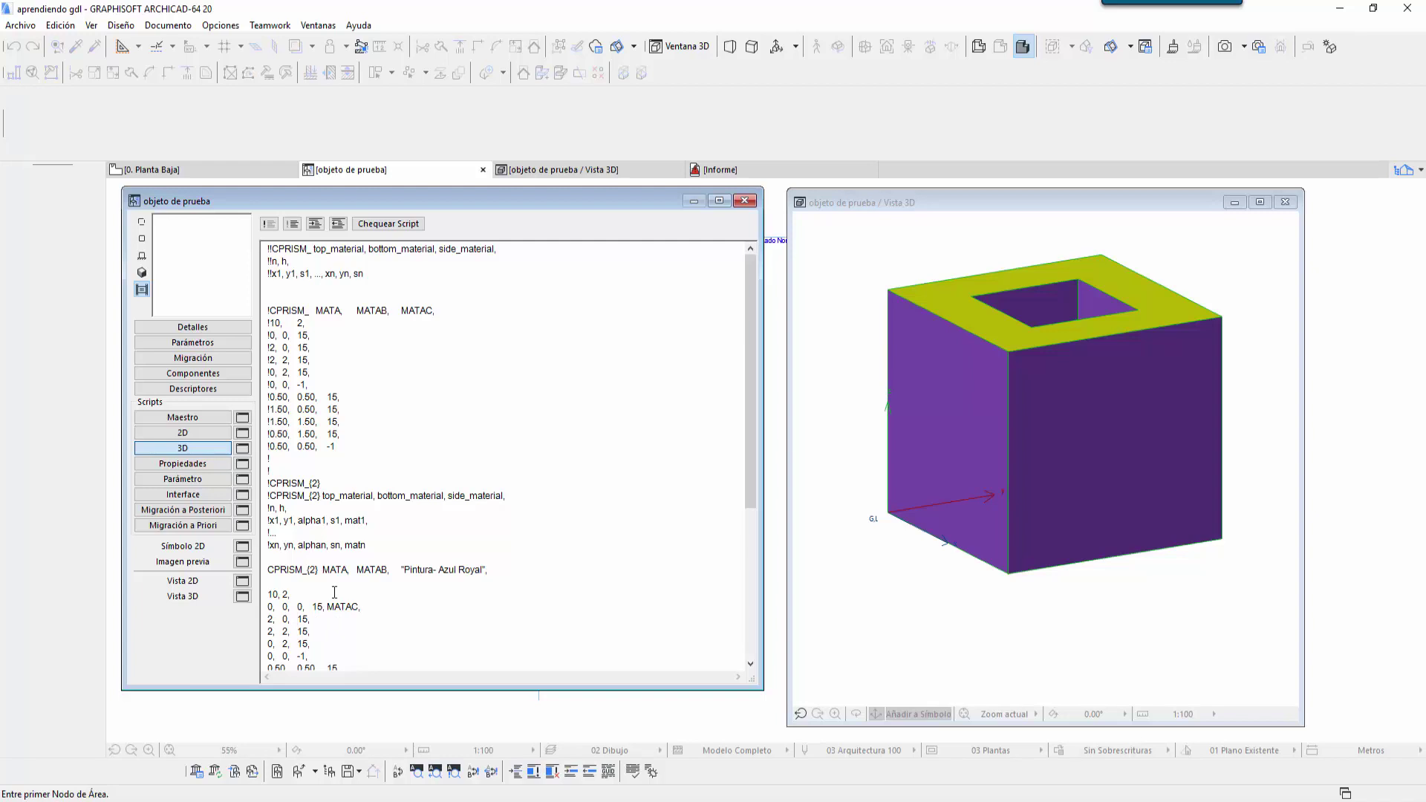
pyautogui.write('0,')
pyautogui.click(331, 620)
pyautogui.write('M')
pyautogui.press('BackSpace')
pyautogui.write('ATAC')
pyautogui.write(',')
# Step: Add a 0 angle before 15 and a MATAC material to the 2, 2 row
pyautogui.click(299, 632)
pyautogui.write('0,')
pyautogui.press('End')
pyautogui.write('MA')
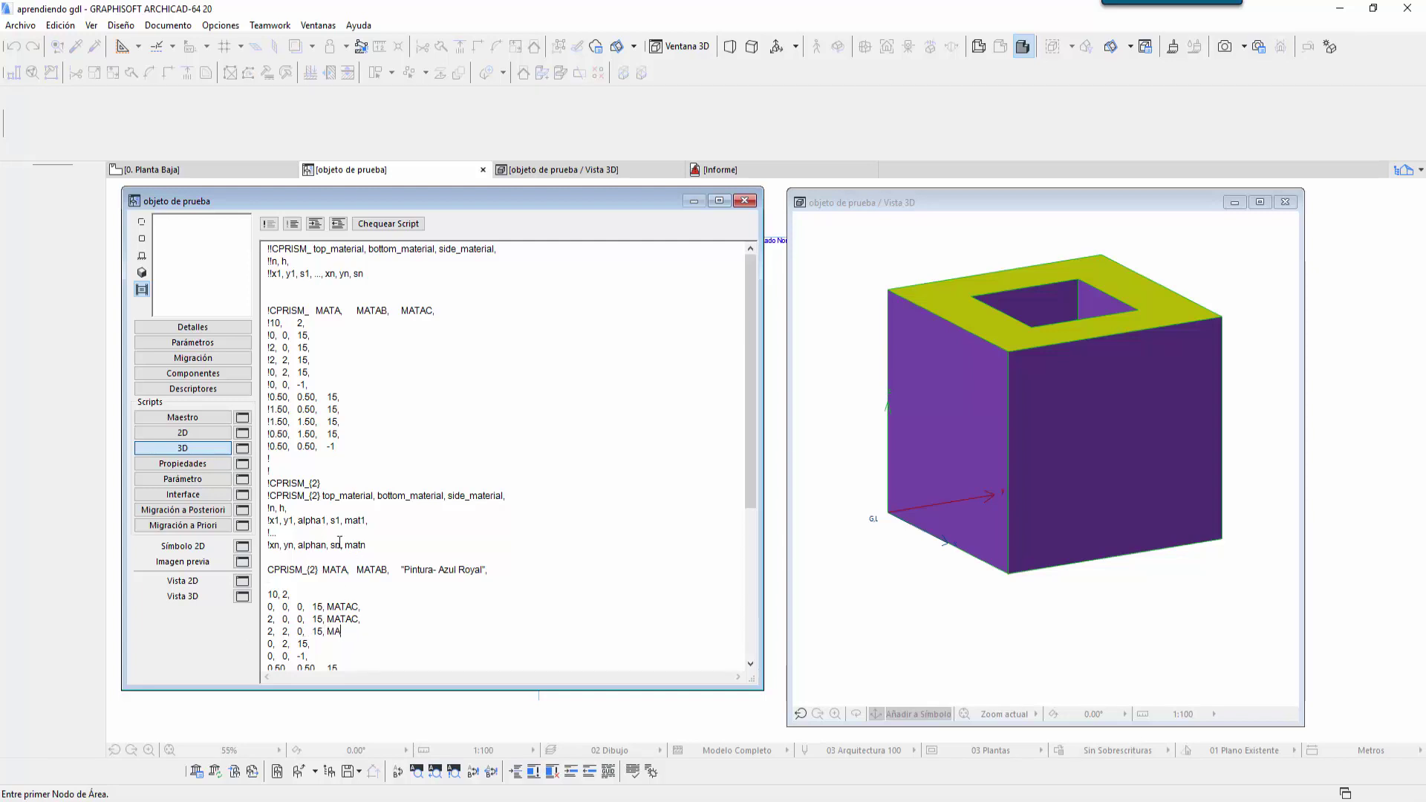
pyautogui.write('TC')
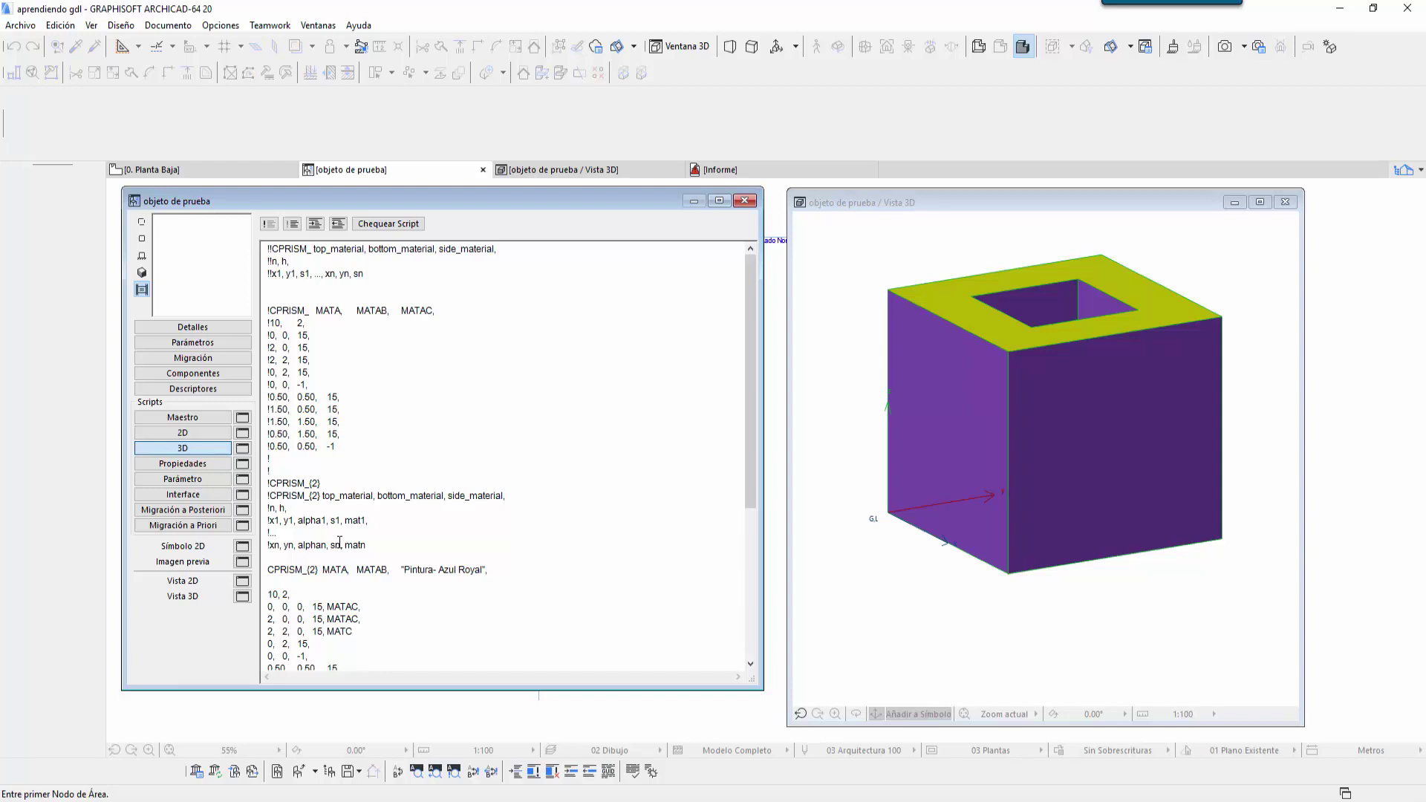
pyautogui.press('BackSpace')
pyautogui.write('AC,')
pyautogui.scroll(-1, 416, 527)
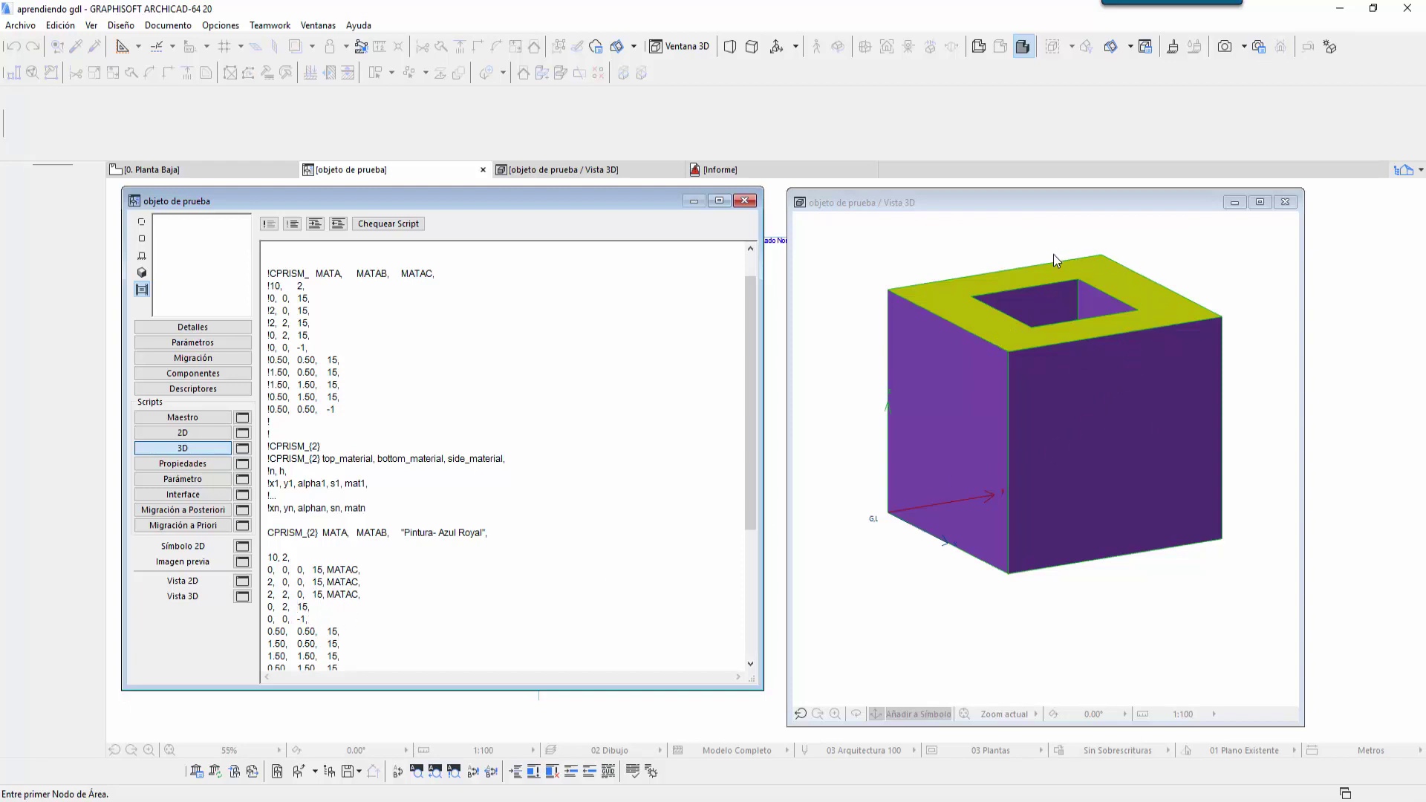
# Step: Add a 0 angle before 15 and MATAC at the end of the 0, 2 row
pyautogui.doubleClick(301, 619)
pyautogui.click(298, 606)
pyautogui.write('0,')
pyautogui.press('Tab')
pyautogui.click(338, 603)
pyautogui.write('m')
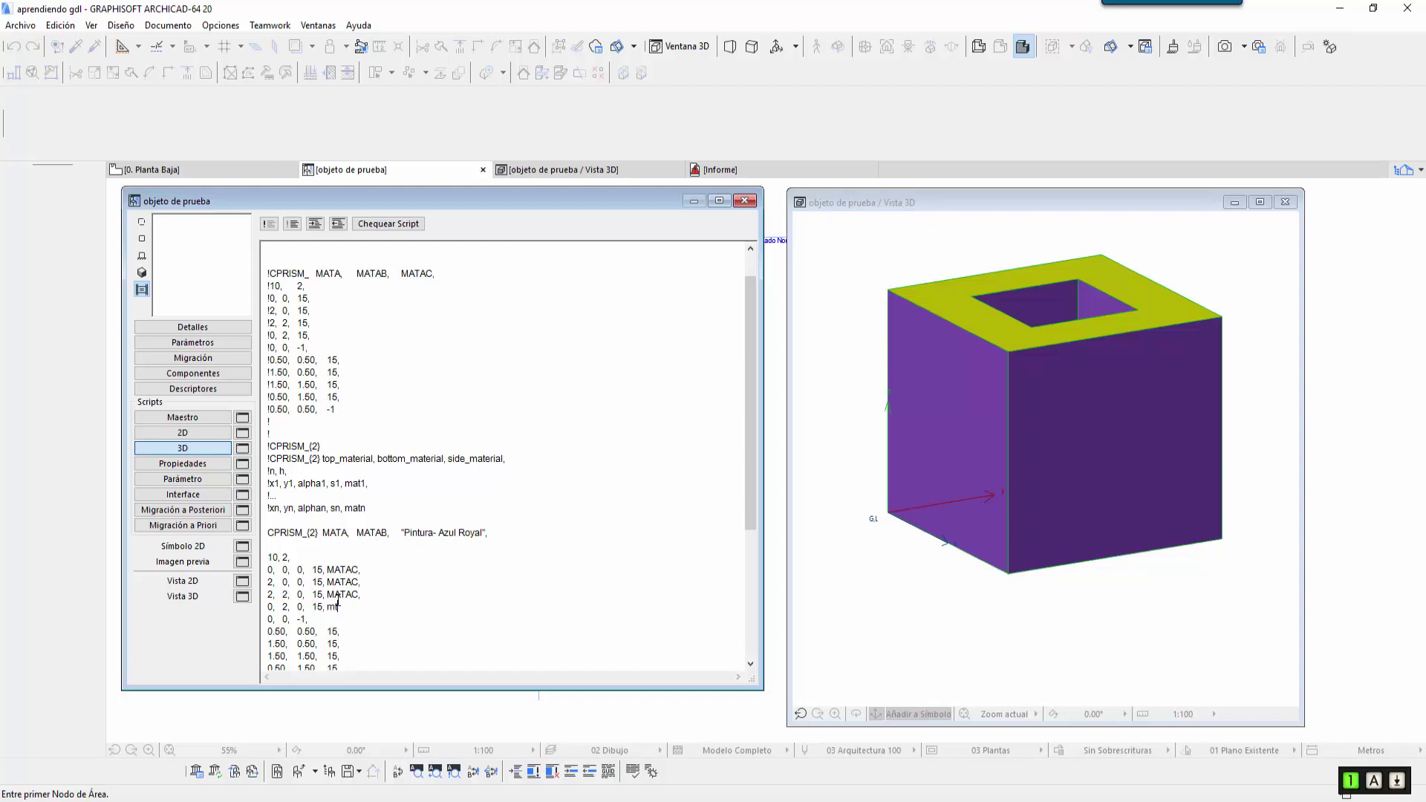
pyautogui.press('BackSpace')
pyautogui.press('capslock')
pyautogui.write('MATA')
pyautogui.write('C,')
pyautogui.click(320, 619)
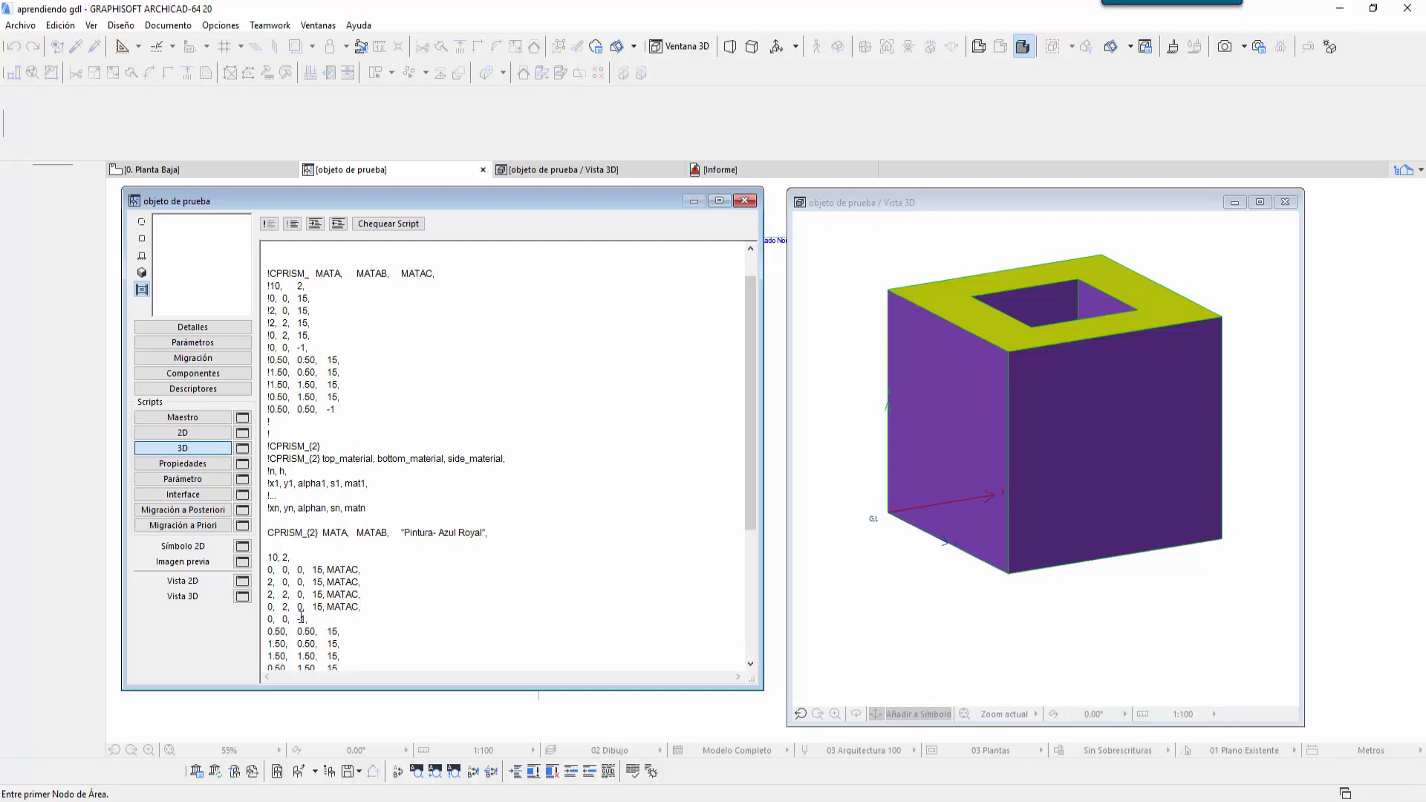
# Step: Insert '0, 15, MATAC' on the 0.50, 0.50 and 1.50, 0.50 inner rows
pyautogui.scroll(-2, 331, 594)
pyautogui.scroll(-1, 330, 594)
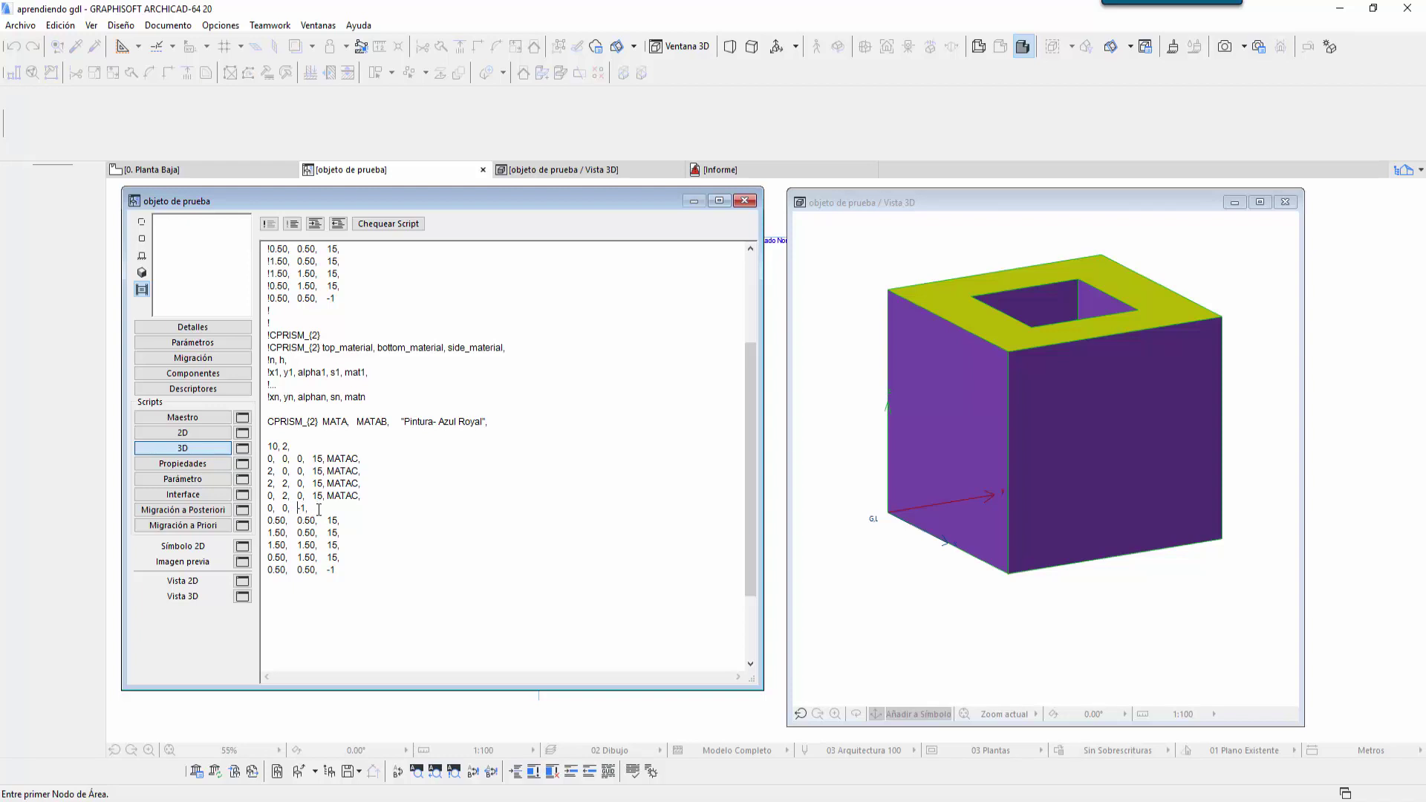
pyautogui.moveTo(308, 509); pyautogui.dragTo(267, 510)
pyautogui.click(310, 508)
pyautogui.moveTo(310, 508); pyautogui.dragTo(272, 509)
pyautogui.click(330, 522)
pyautogui.write('0, ')
pyautogui.write('  15, MATA')
pyautogui.write('C')
pyautogui.click(327, 532)
pyautogui.write('0, ')
pyautogui.write('  15, MATAC')
# Step: Add a 0 angle and MATAC to the 1.50, 1.50 and 0.50, 1.50 inner rows
pyautogui.click(328, 544)
pyautogui.write('0,')
pyautogui.press('End')
pyautogui.write('MATA')
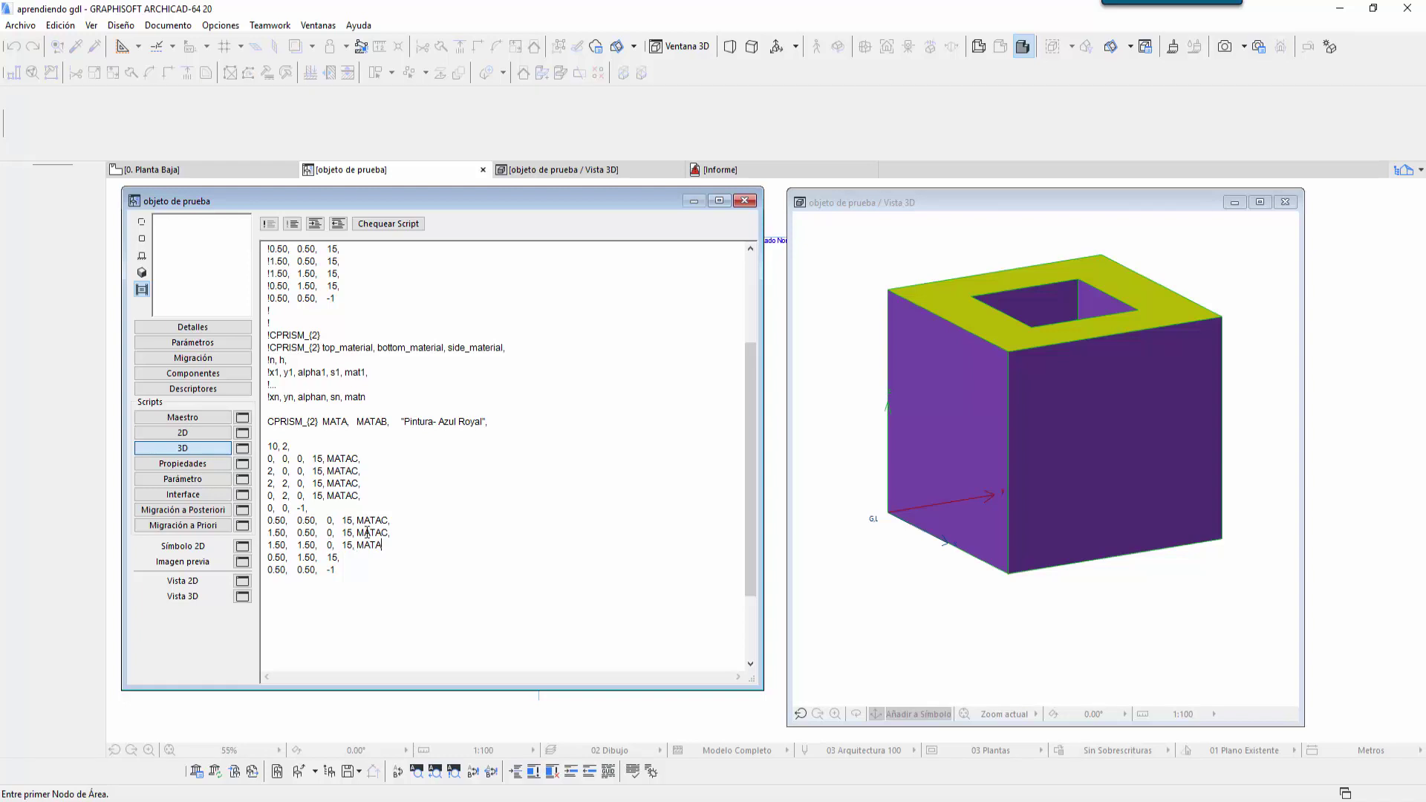
pyautogui.write('C,')
pyautogui.click(329, 557)
pyautogui.write('0,')
pyautogui.press('End')
pyautogui.write('MATAC')
# Step: Run Chequear Script and dismiss the missing-parameters alert with Pasar
pyautogui.click(358, 557)
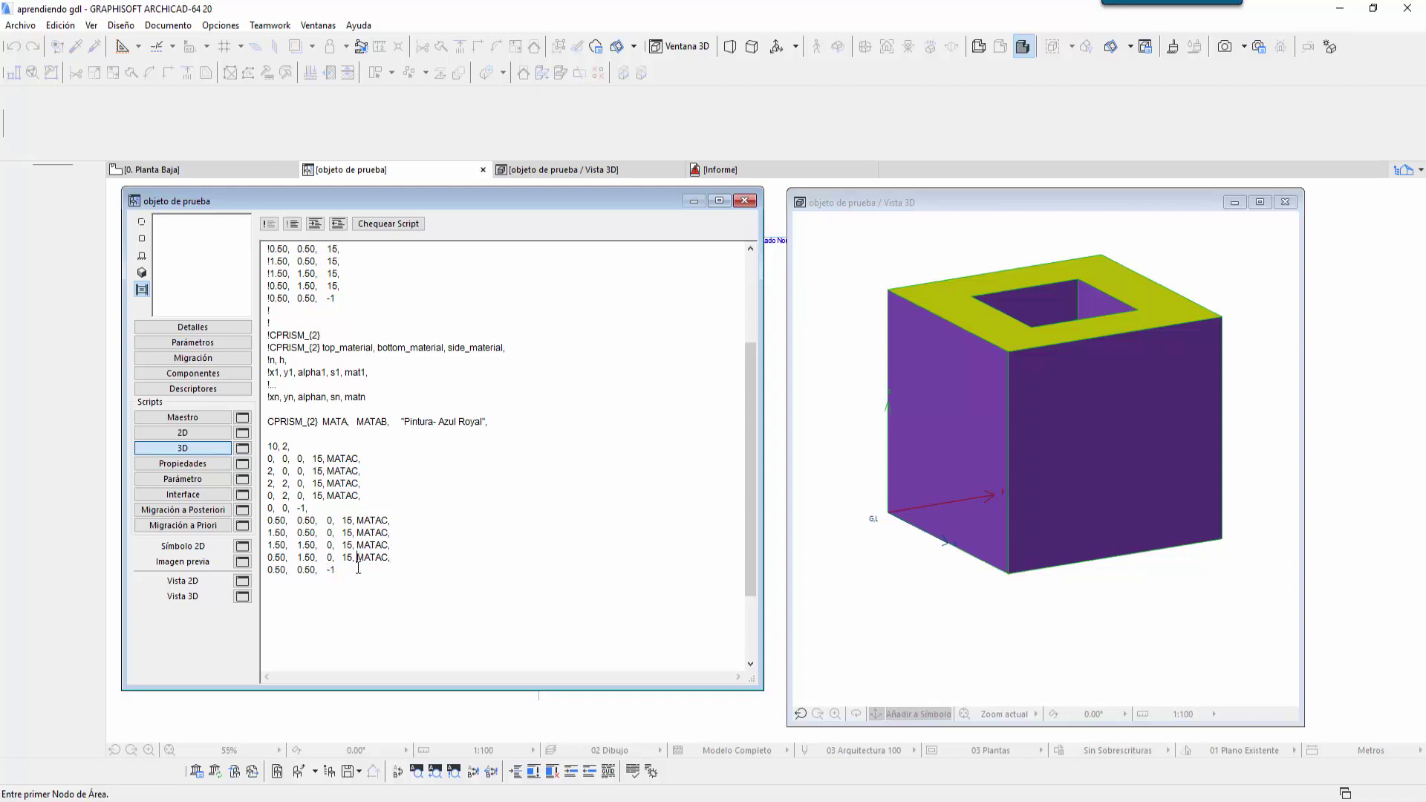
pyautogui.click(408, 227)
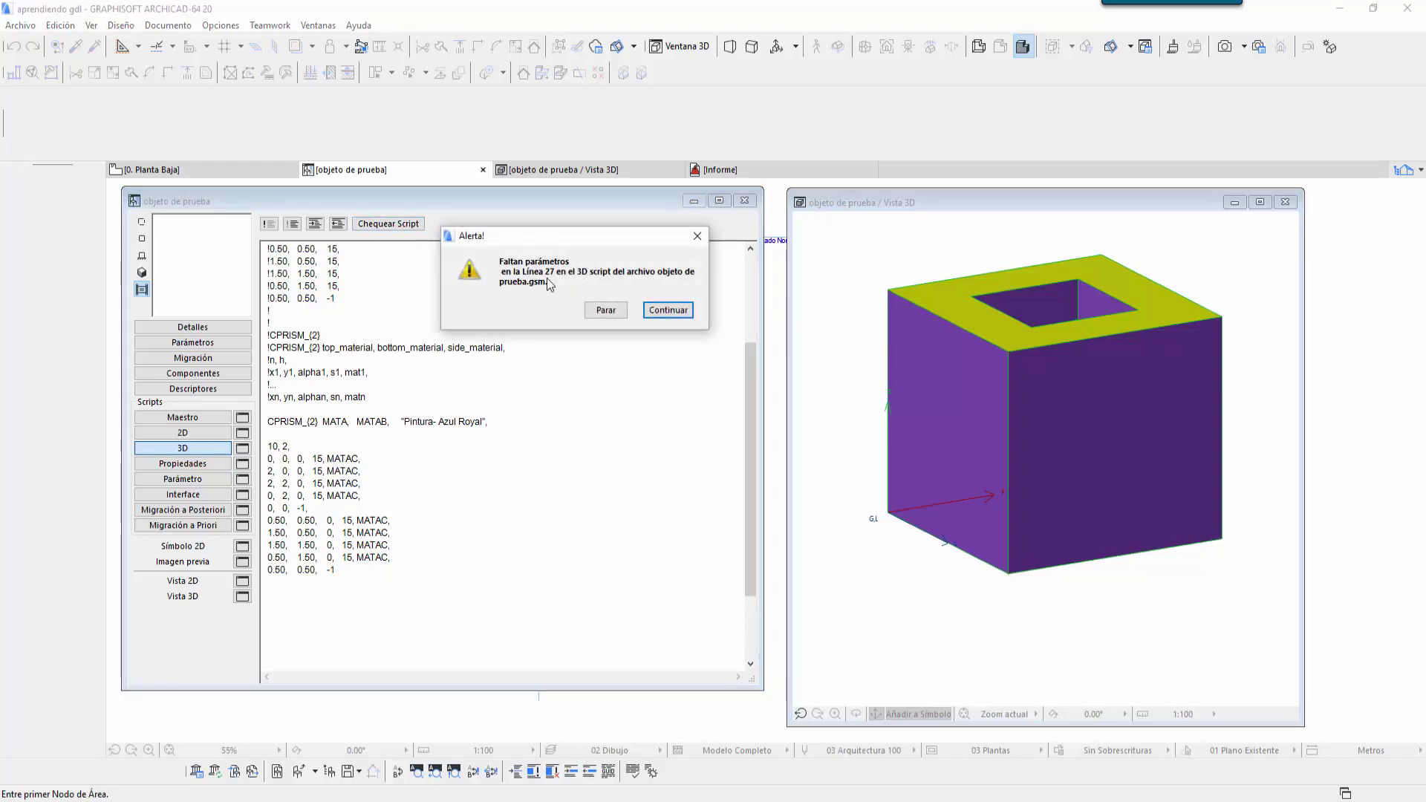
pyautogui.click(607, 312)
pyautogui.click(425, 473)
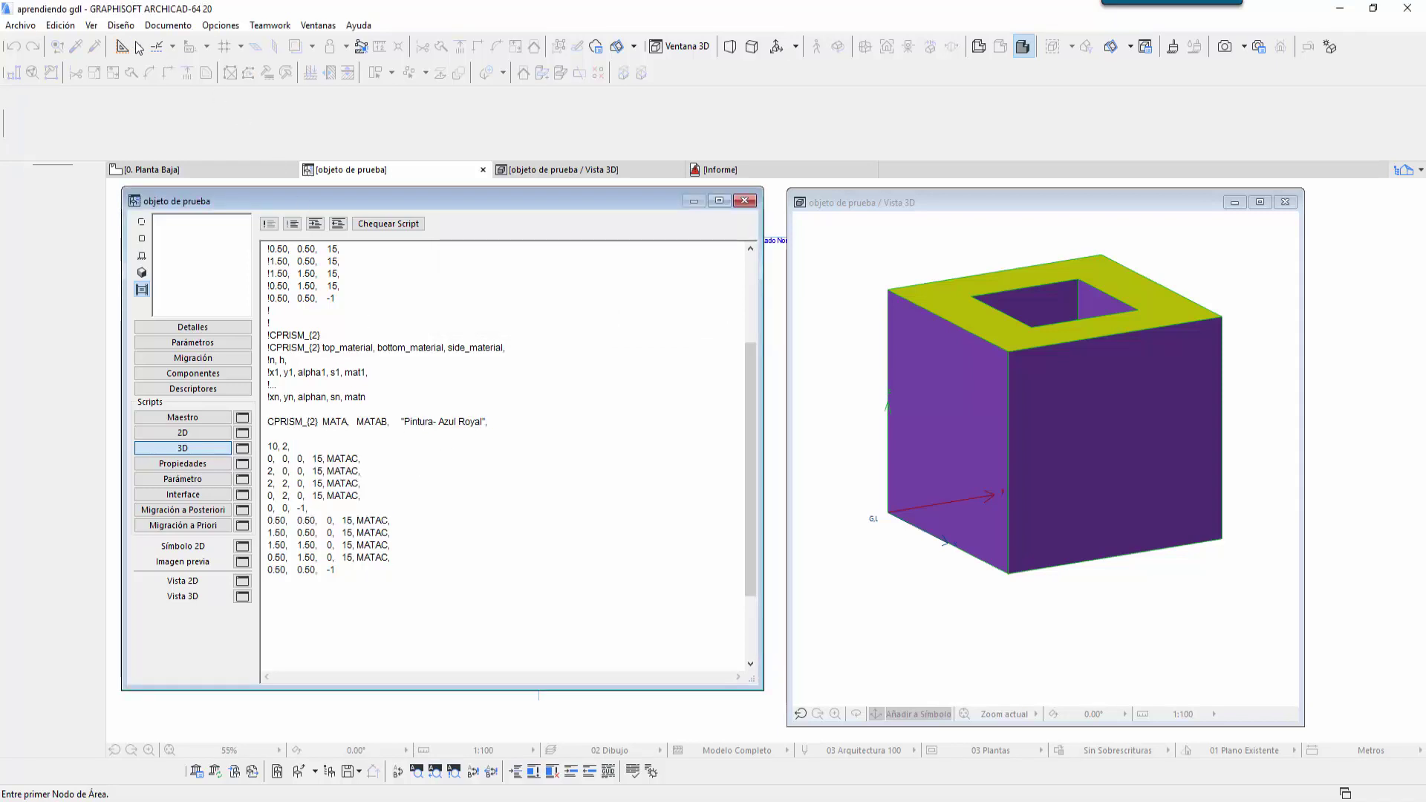
# Step: Jump to the flagged line 27 with Edición > Ir a la Línea
pyautogui.click(60, 25)
pyautogui.click(127, 310)
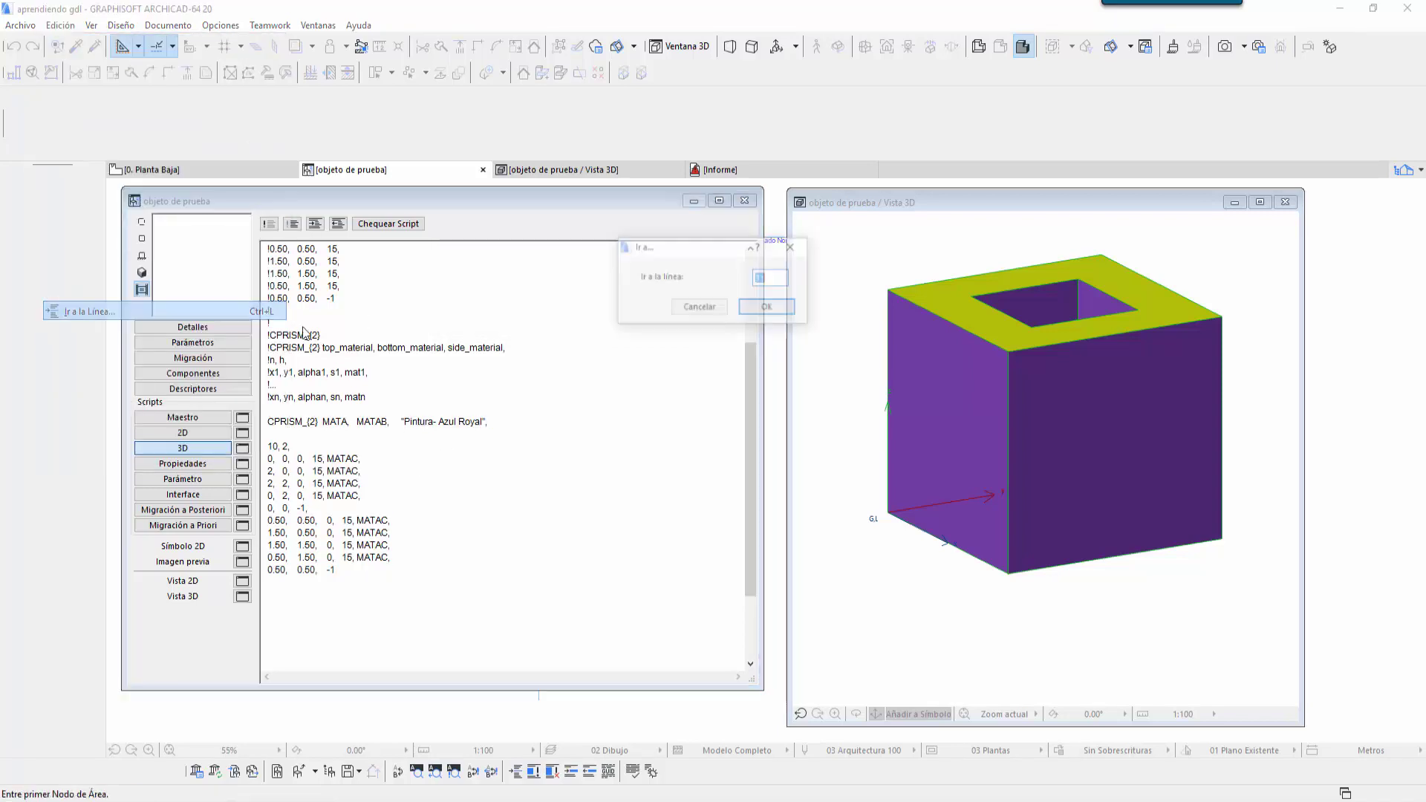
pyautogui.write('27')
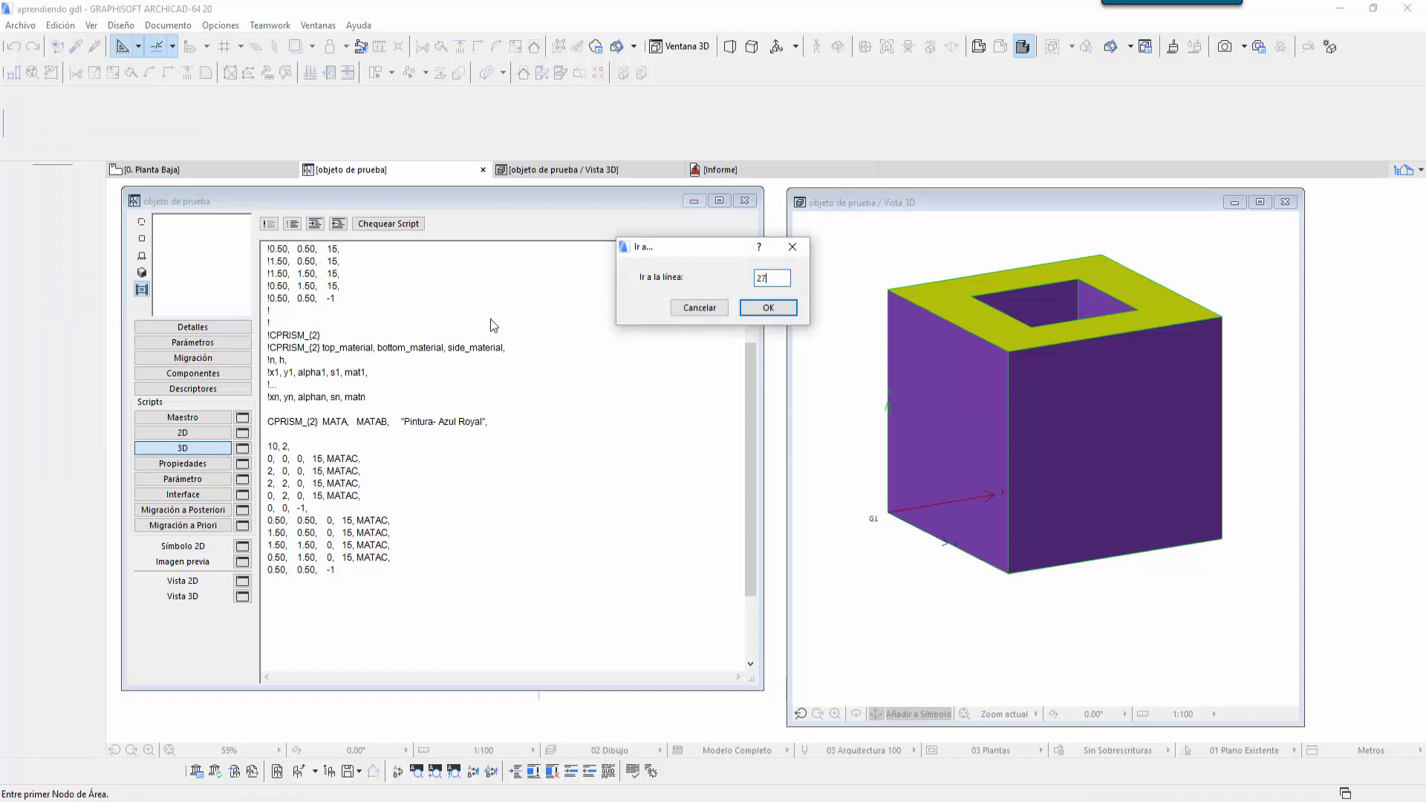
pyautogui.click(768, 307)
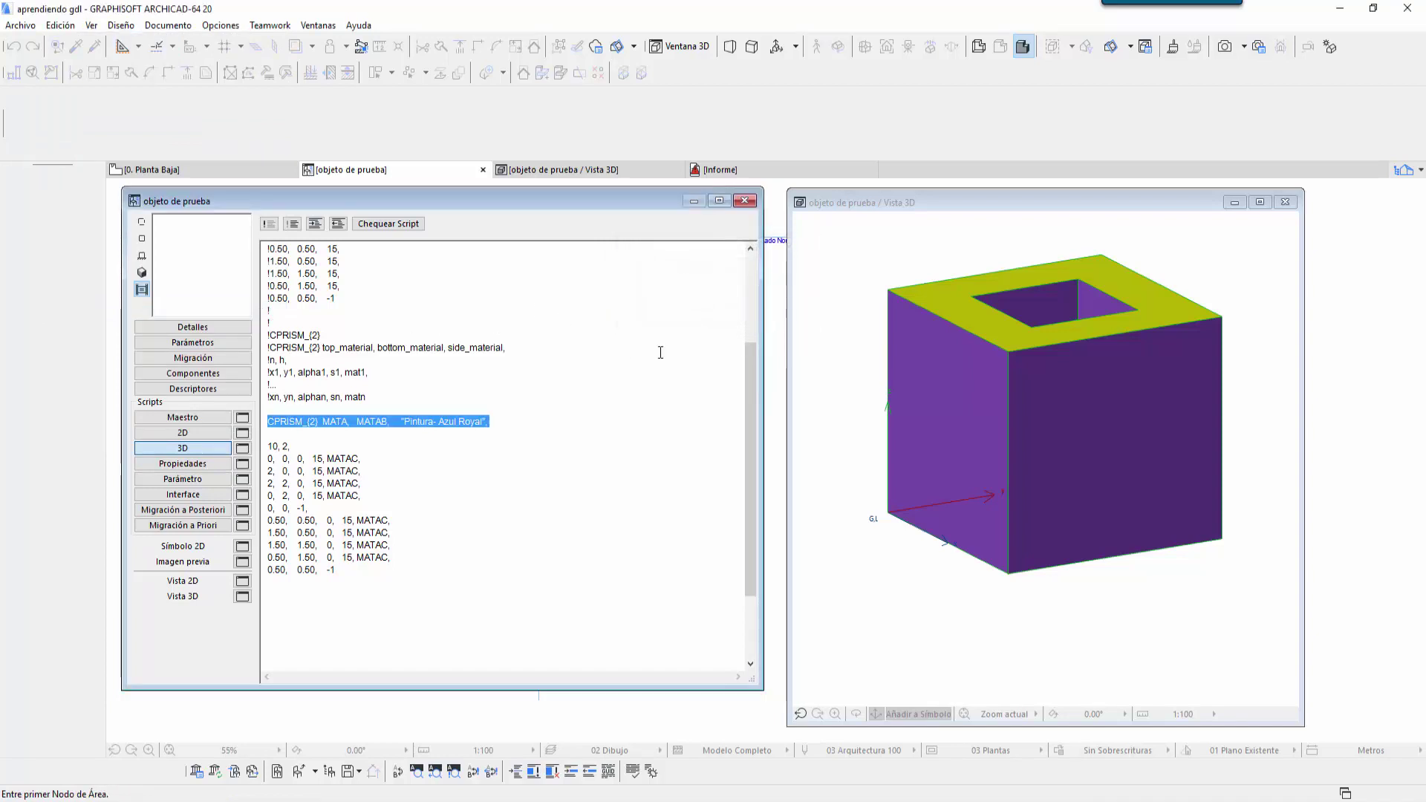
# Step: Add a 0 angle and MATAC to the first 0, 0, -1 closing row
pyautogui.click(394, 450)
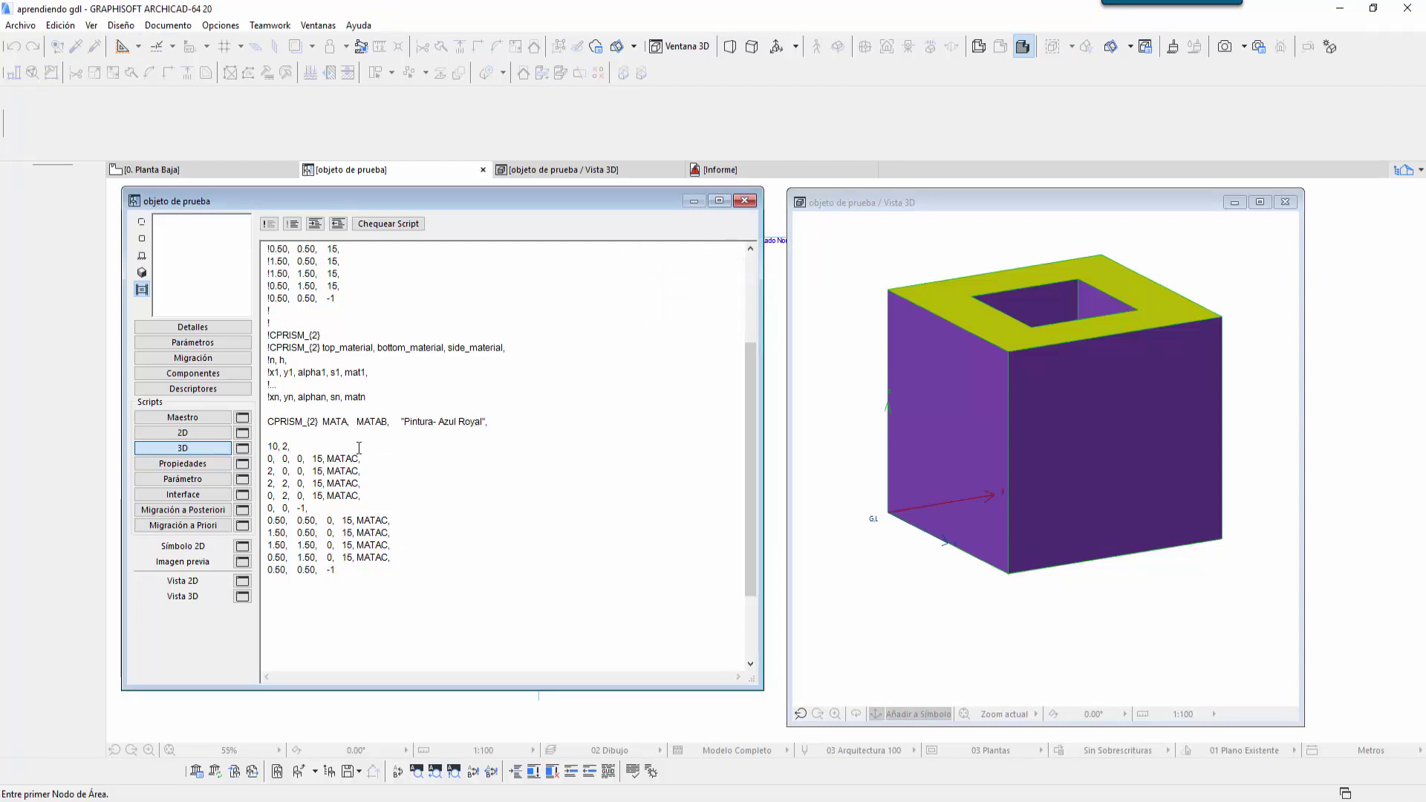
pyautogui.moveTo(398, 422); pyautogui.dragTo(500, 422)
pyautogui.click(371, 483)
pyautogui.click(298, 508)
pyautogui.write('0,')
pyautogui.click(338, 508)
pyautogui.write('MATAC')
# Step: Add a 0 angle before -1 and MATAC to the last closing row
pyautogui.press('Down')
pyautogui.press('Down')
pyautogui.press('Down')
pyautogui.click(327, 570)
pyautogui.write('0,')
pyautogui.press('Tab')
pyautogui.click(365, 568)
pyautogui.write('MAT')
pyautogui.press('BackSpace')
pyautogui.write('AC')
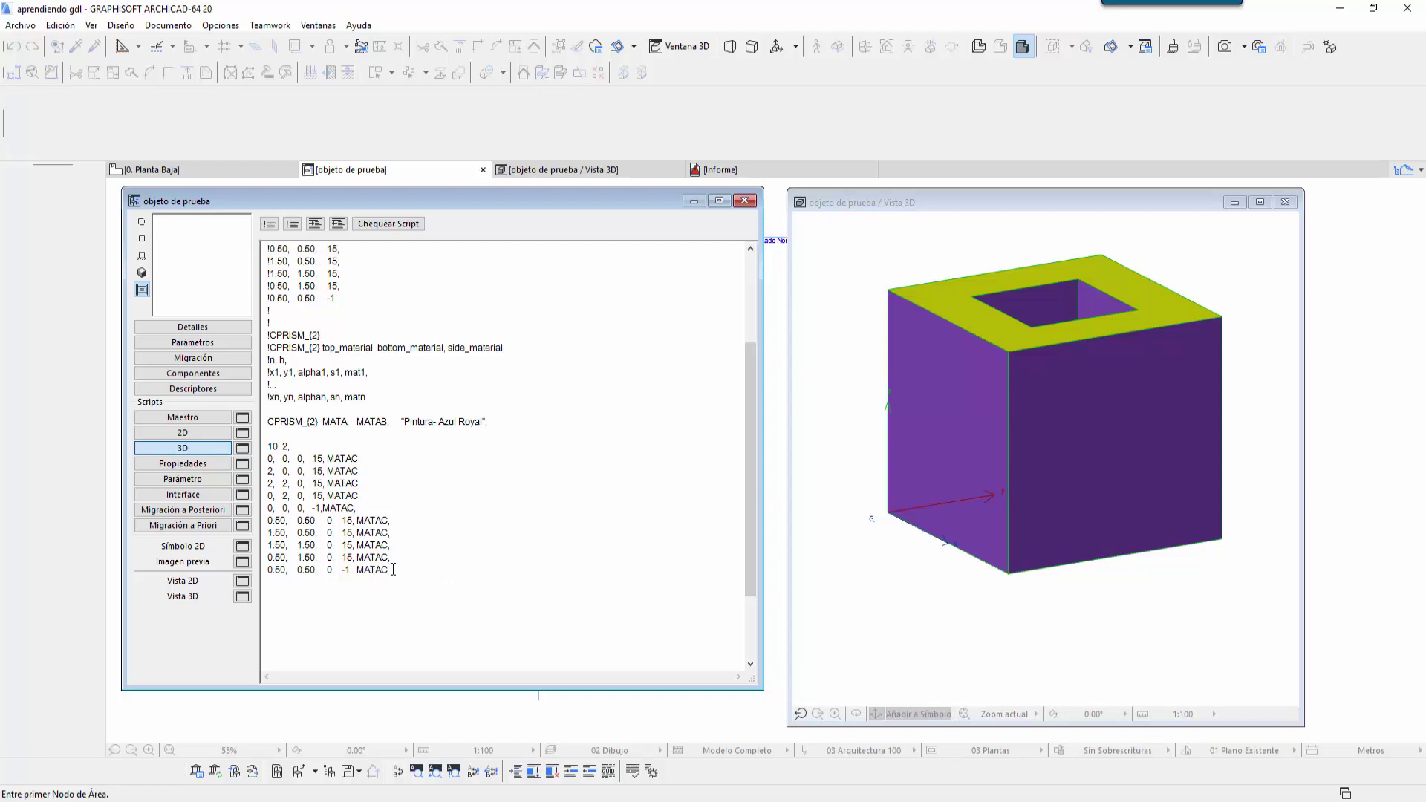
# Step: Recheck the script, confirm it is correct, and delete the blank line after CPRISM_{2}
pyautogui.click(392, 223)
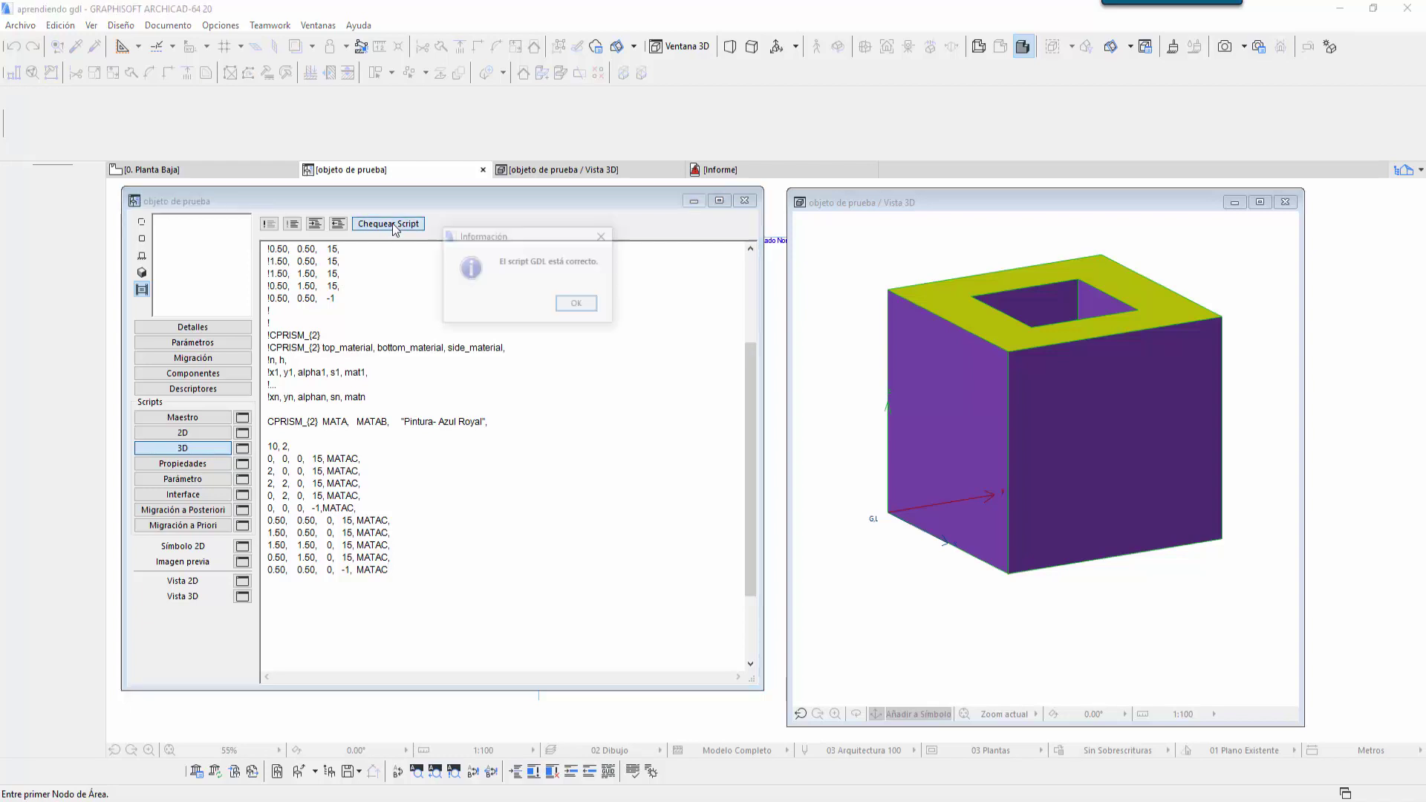
pyautogui.click(575, 306)
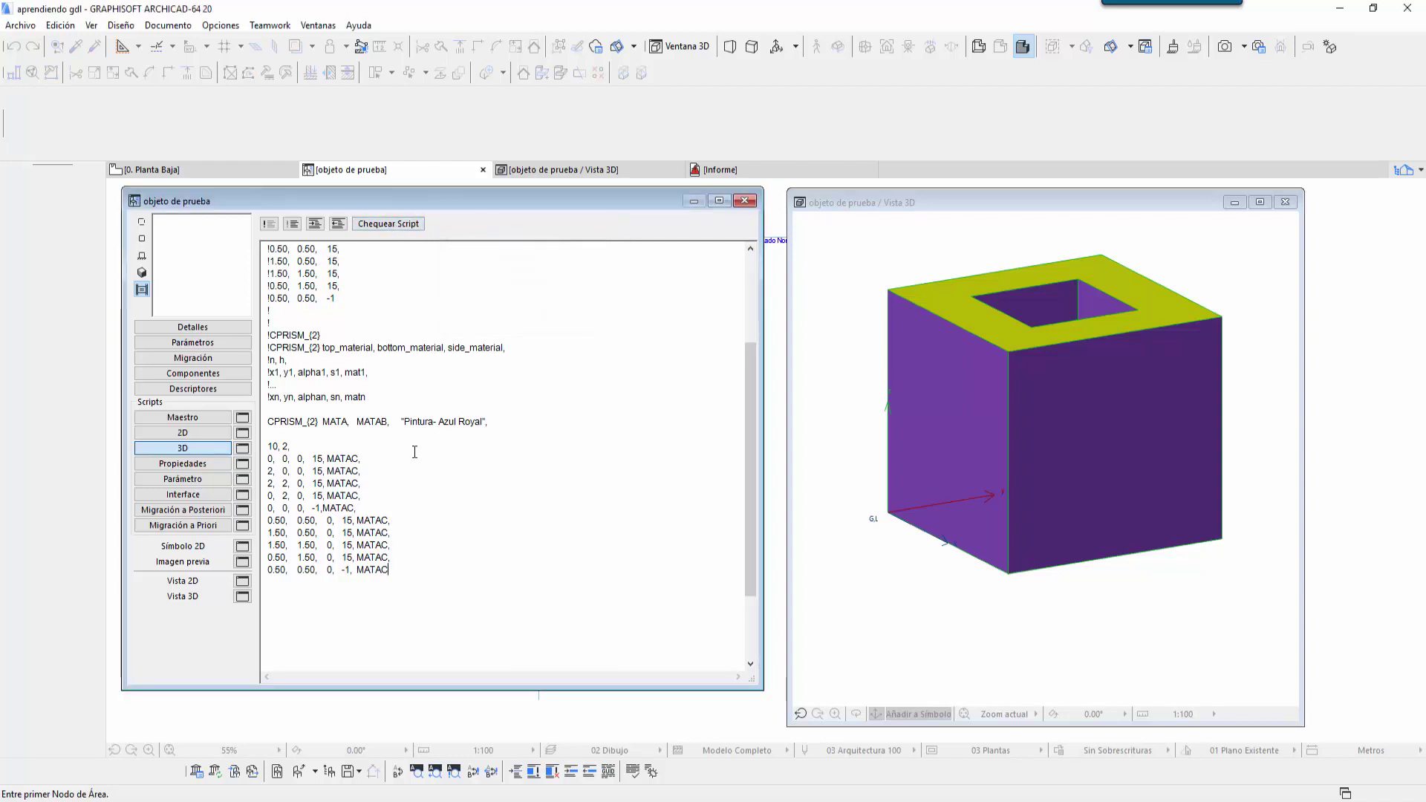
pyautogui.press('BackSpace')
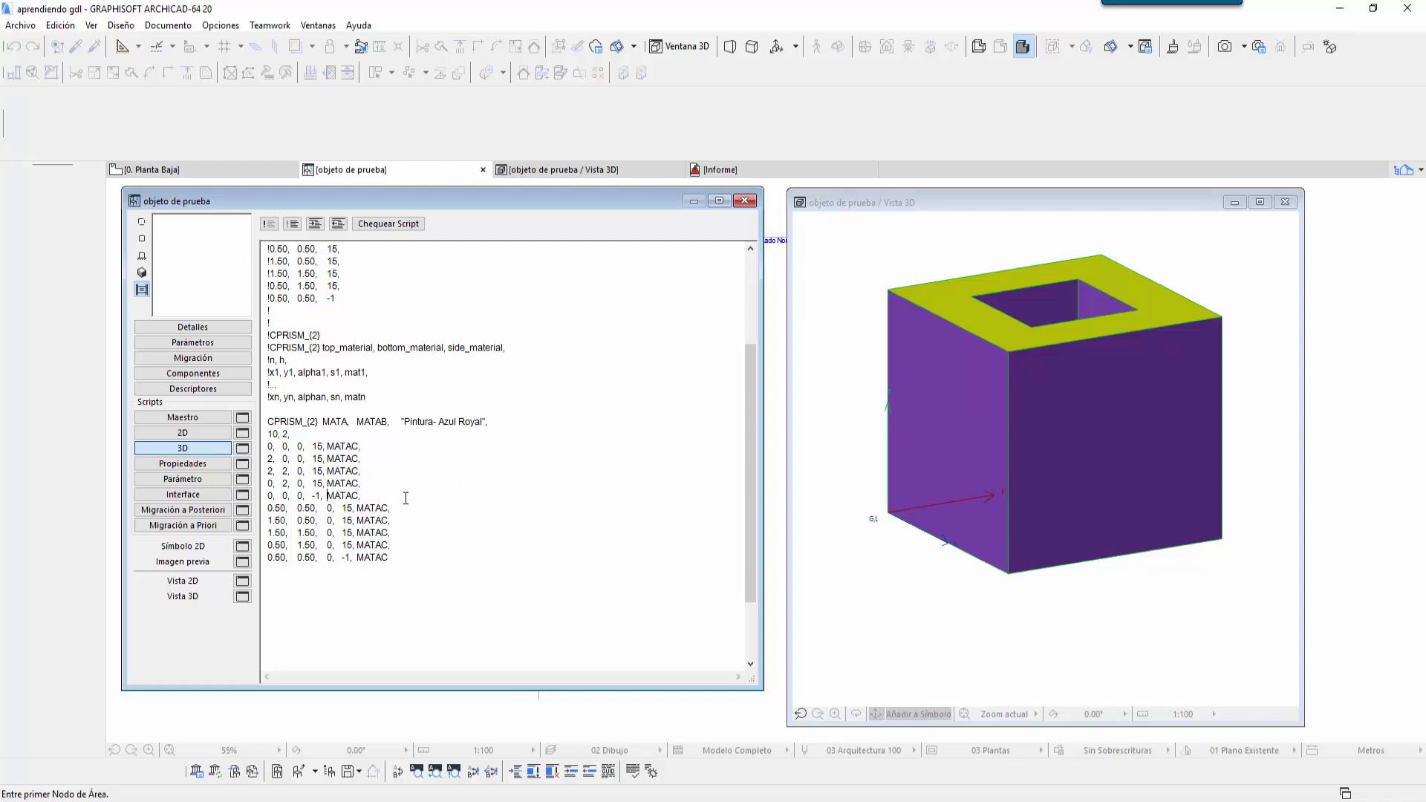
pyautogui.click(396, 558)
pyautogui.click(851, 329)
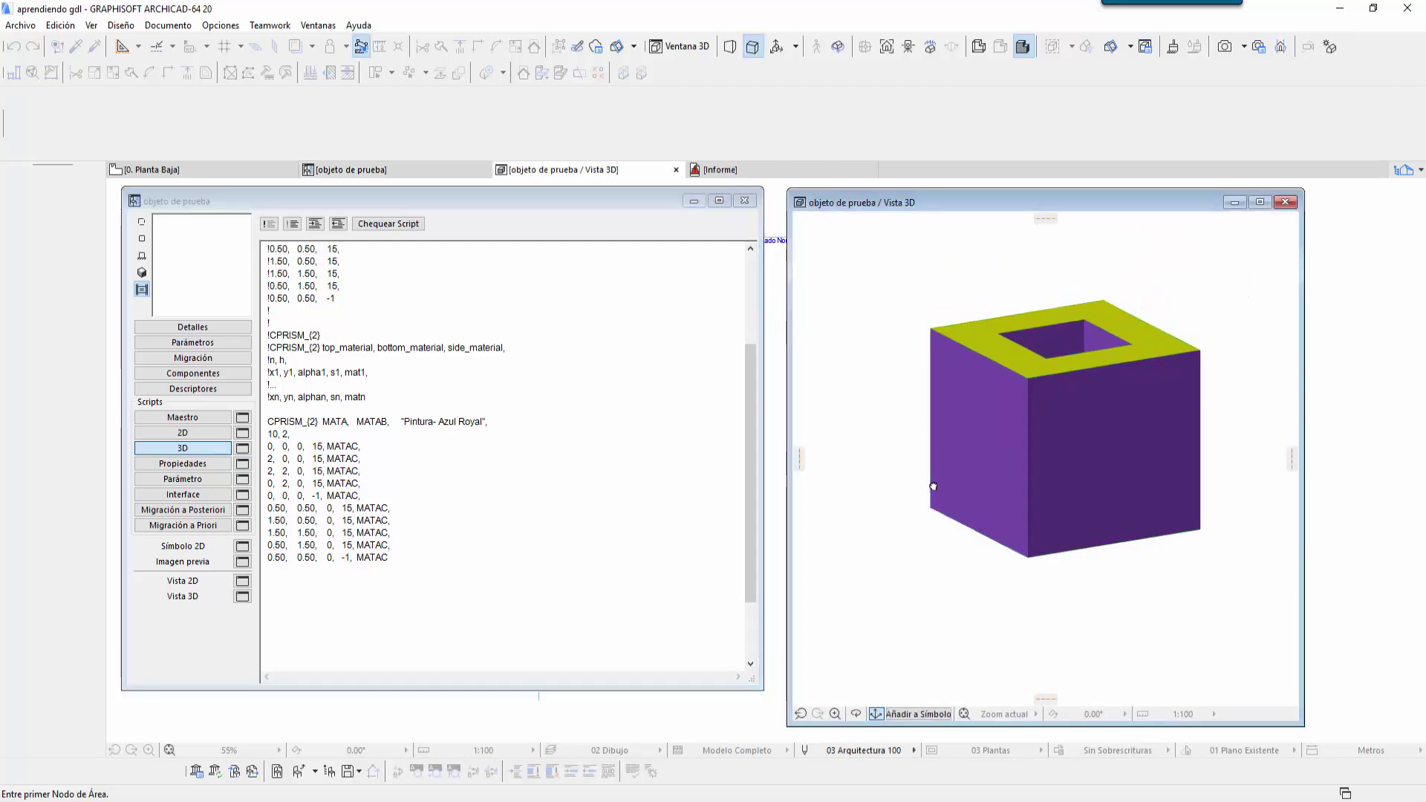
pyautogui.scroll(-2, 934, 487)
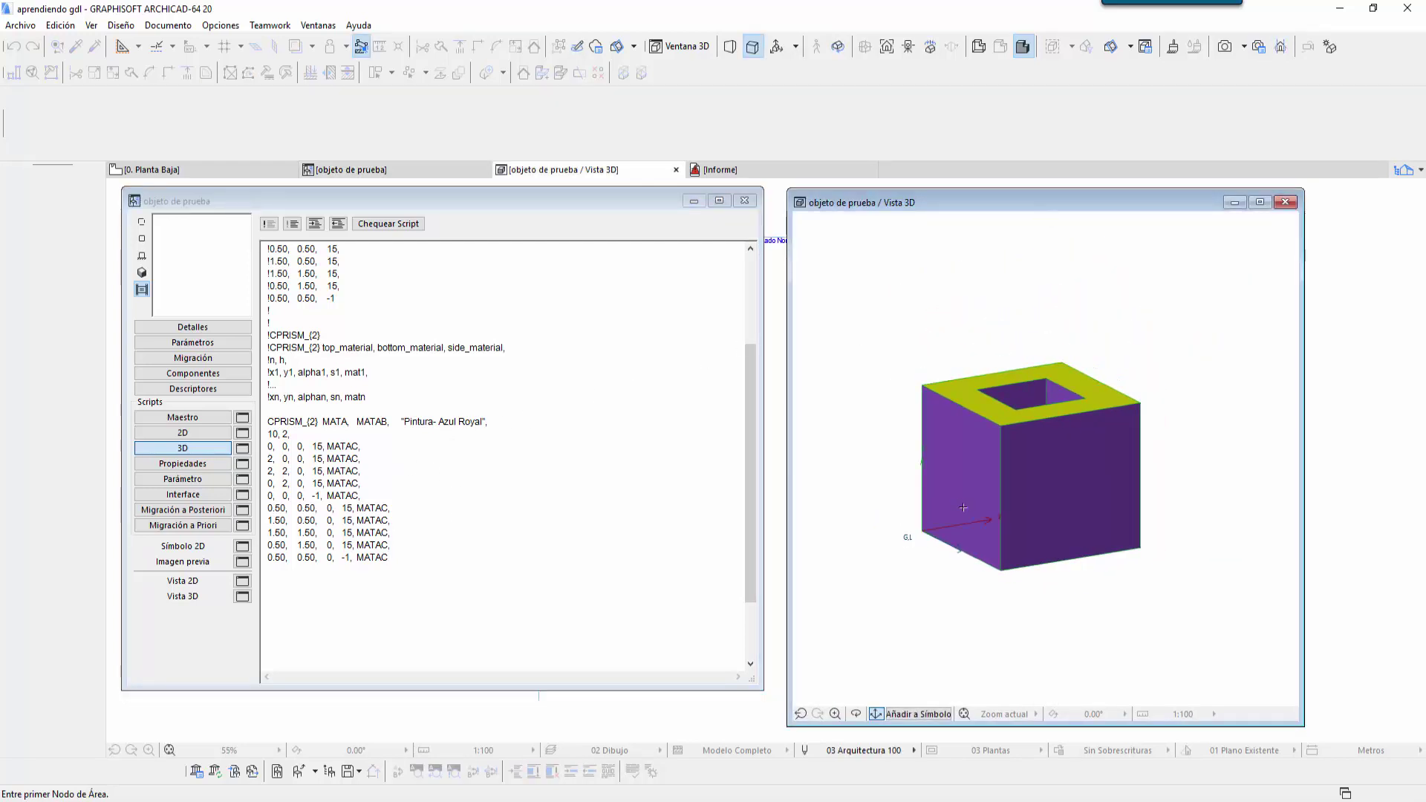
pyautogui.moveTo(963, 508)
pyautogui.keyDown('shift'); pyautogui.mouseDown(button='middle')
pyautogui.moveTo(987, 400)
pyautogui.moveTo(1037, 538)
pyautogui.moveTo(1024, 542)
pyautogui.mouseUp(button='middle'); pyautogui.keyUp('shift')
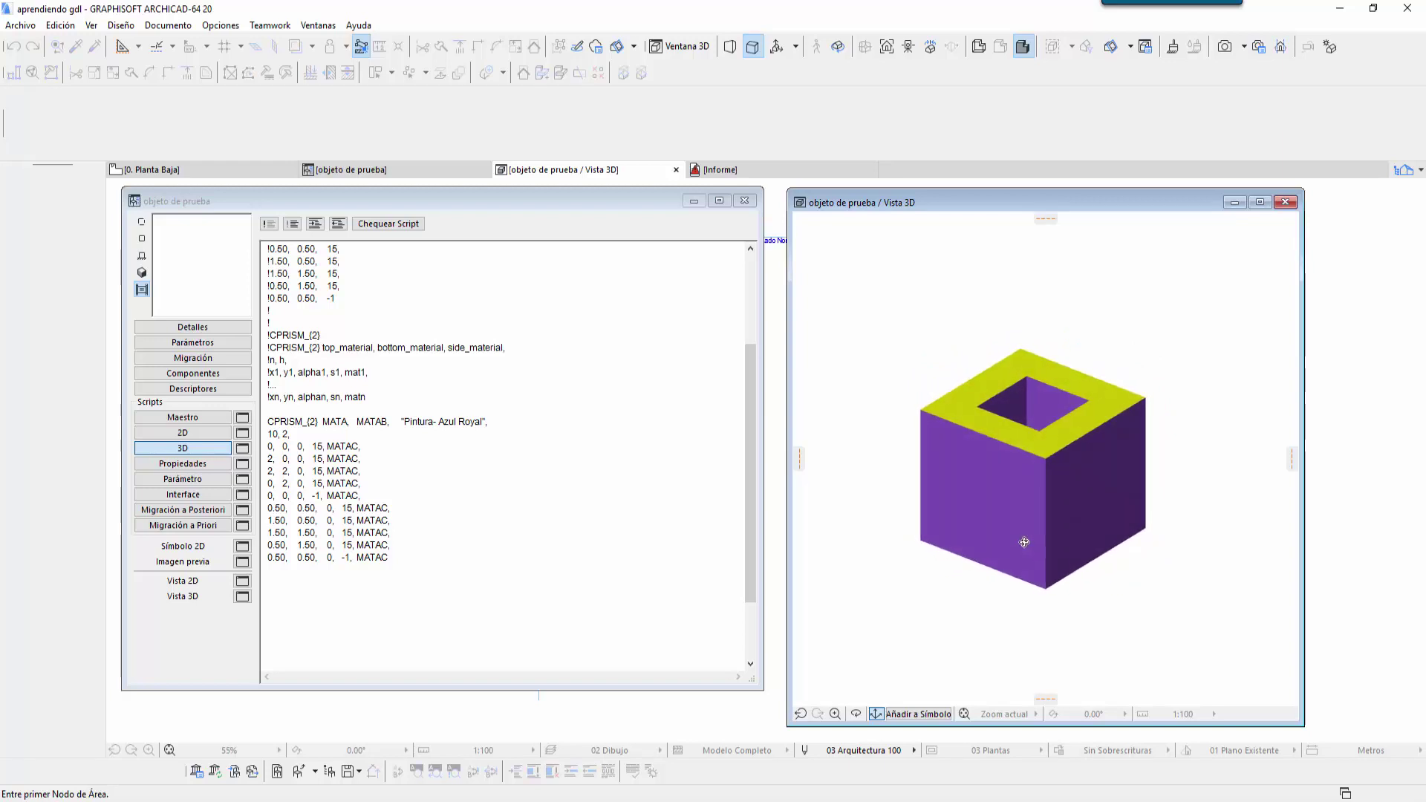
pyautogui.scroll(2, 1025, 542)
pyautogui.scroll(2, 1013, 523)
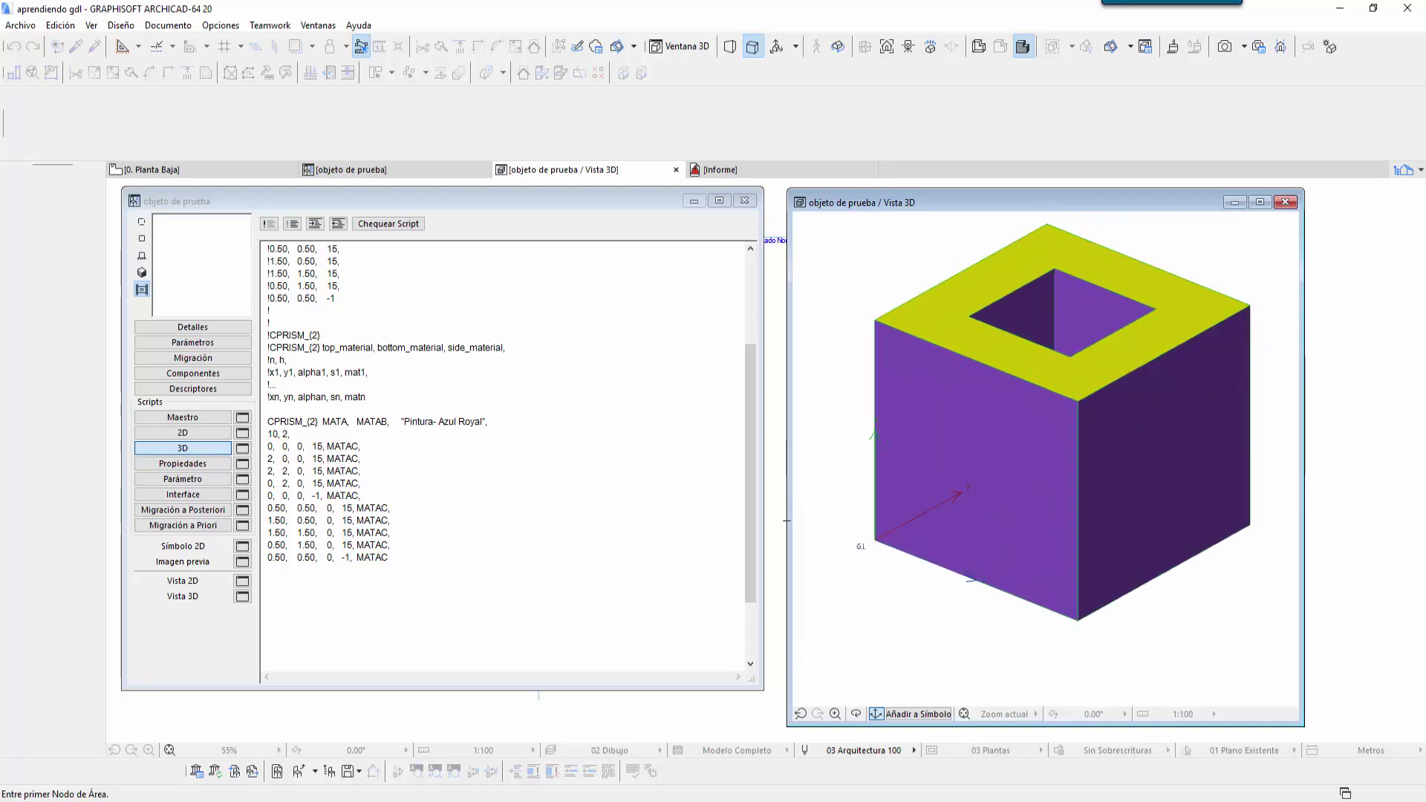
pyautogui.click(423, 453)
pyautogui.moveTo(401, 422); pyautogui.dragTo(485, 428)
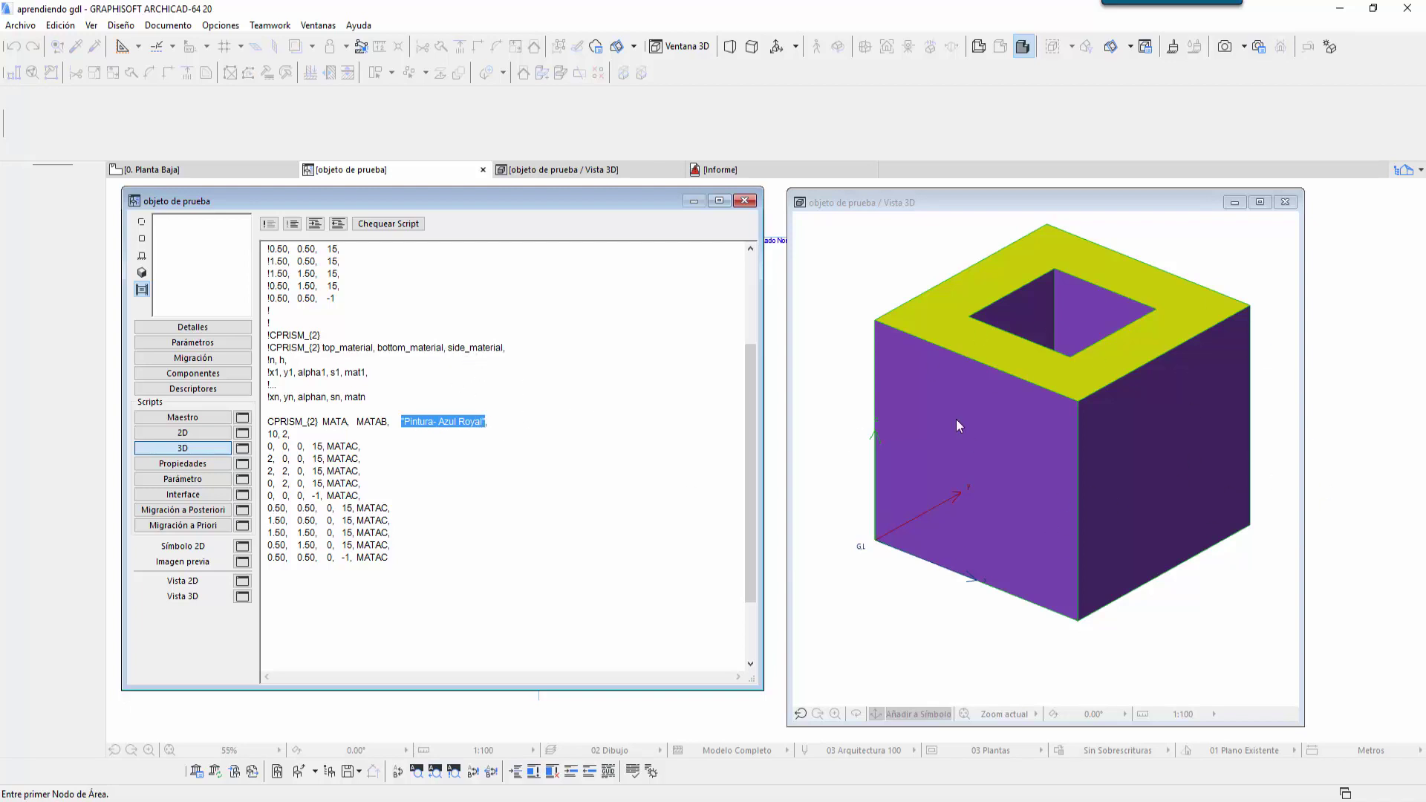
# Step: Change the first contour row's material from MATAC to 1 and refresh the 3D view
pyautogui.moveTo(327, 446); pyautogui.dragTo(354, 446)
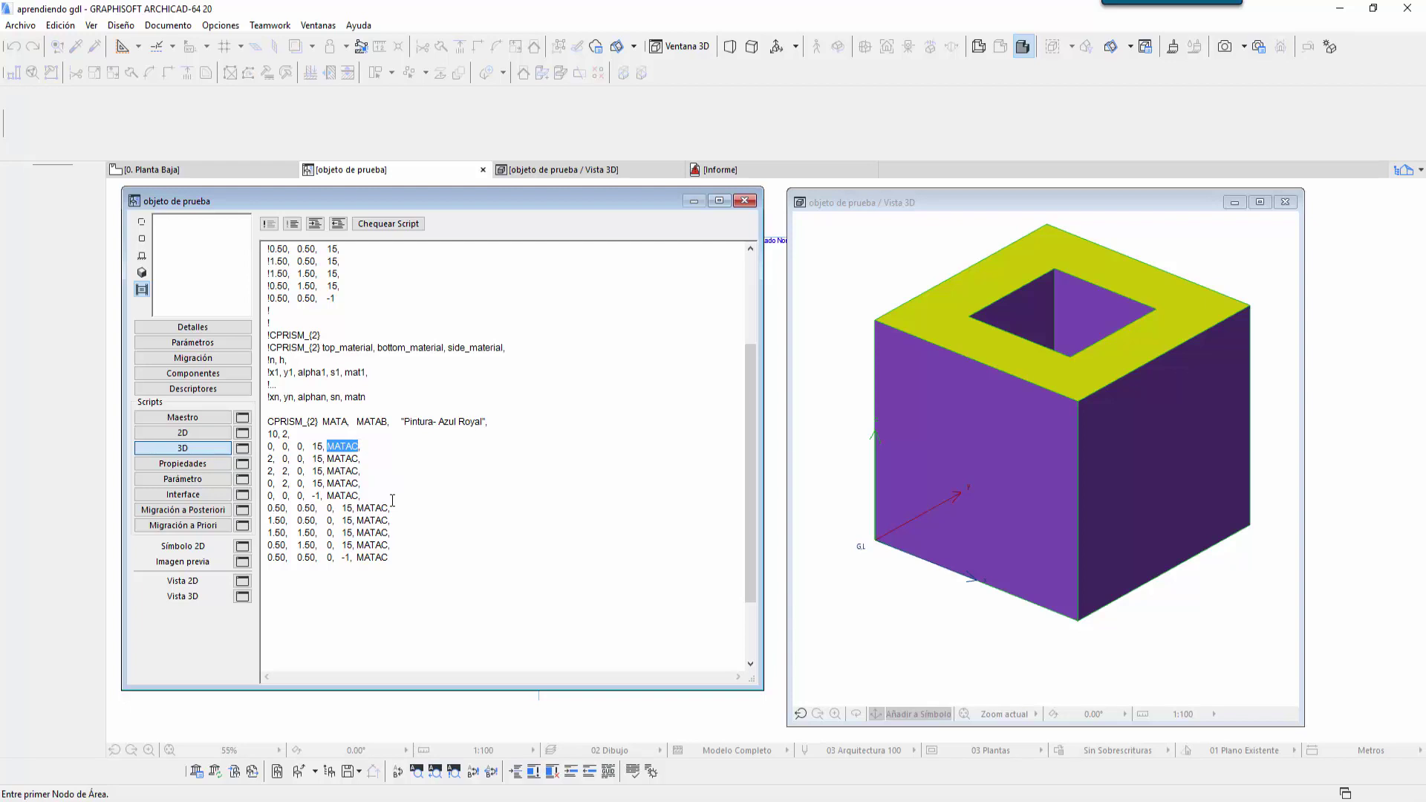
pyautogui.write('1')
pyautogui.click(966, 572)
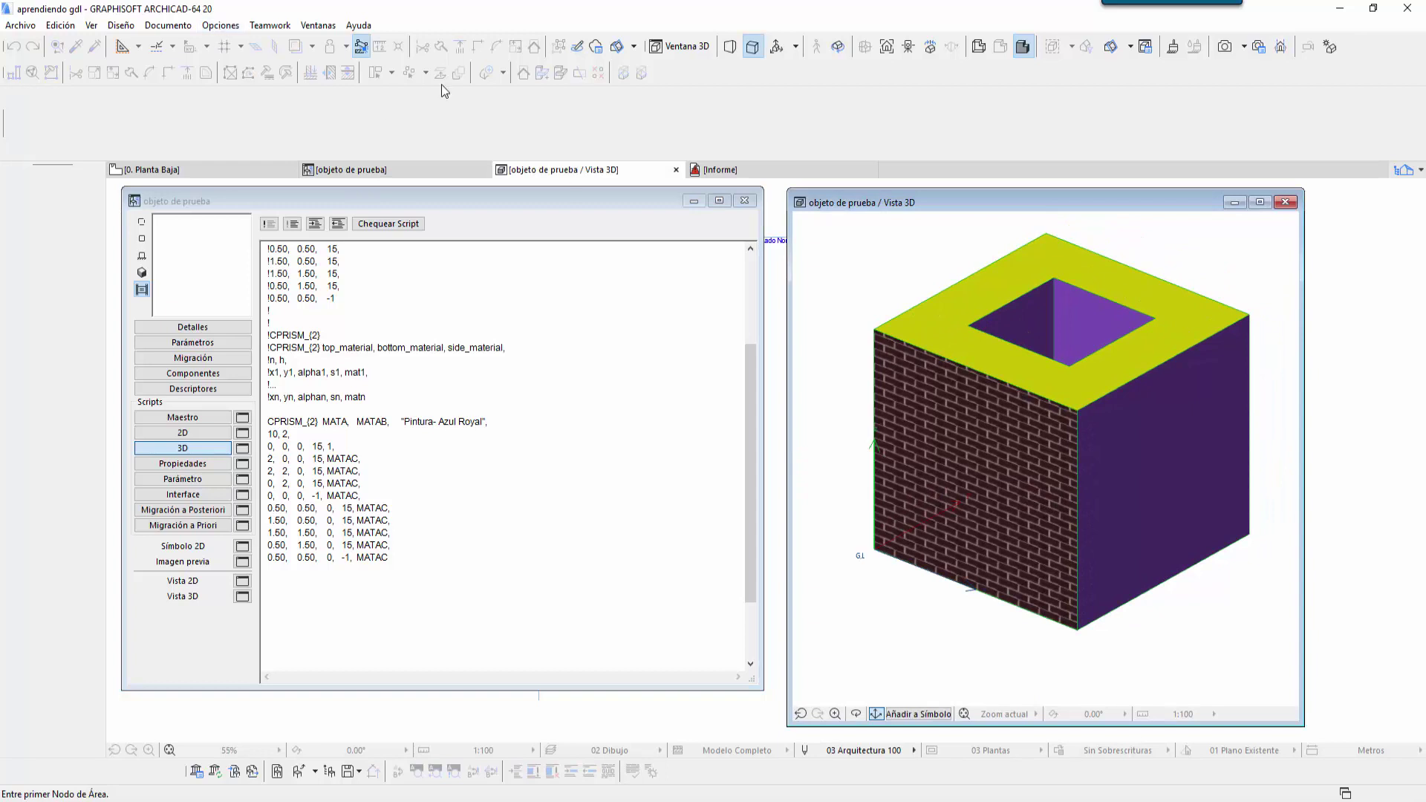
pyautogui.click(226, 26)
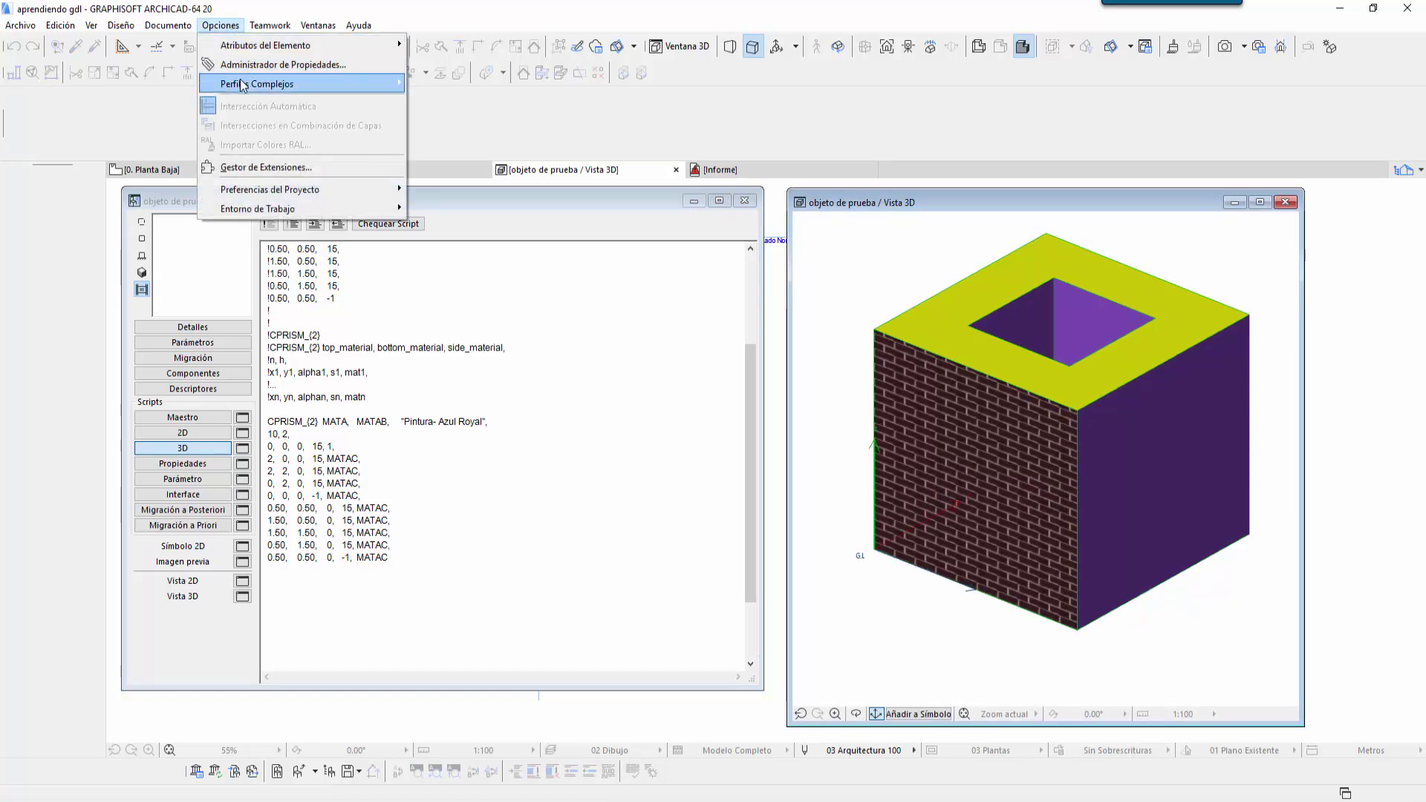
pyautogui.moveTo(268, 45)
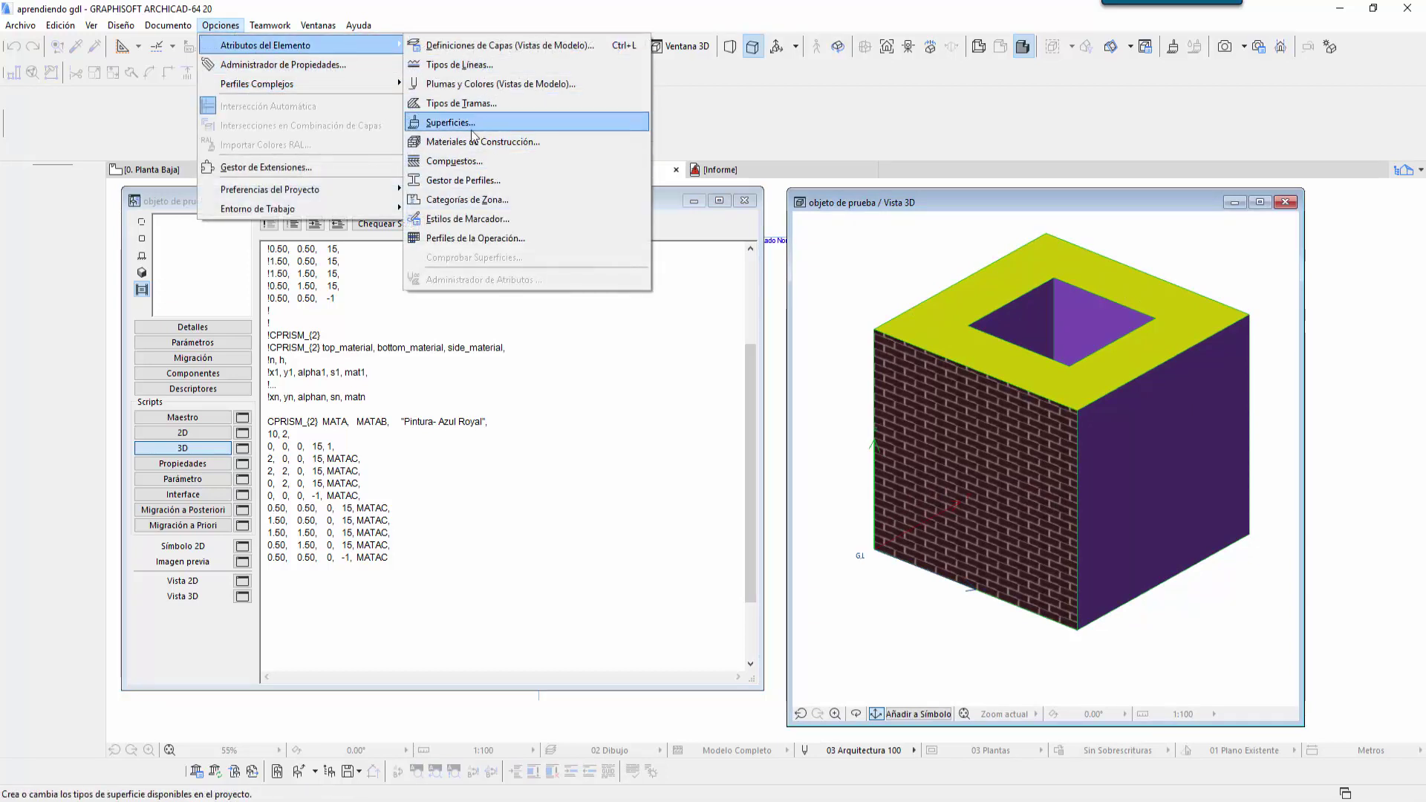
pyautogui.click(473, 127)
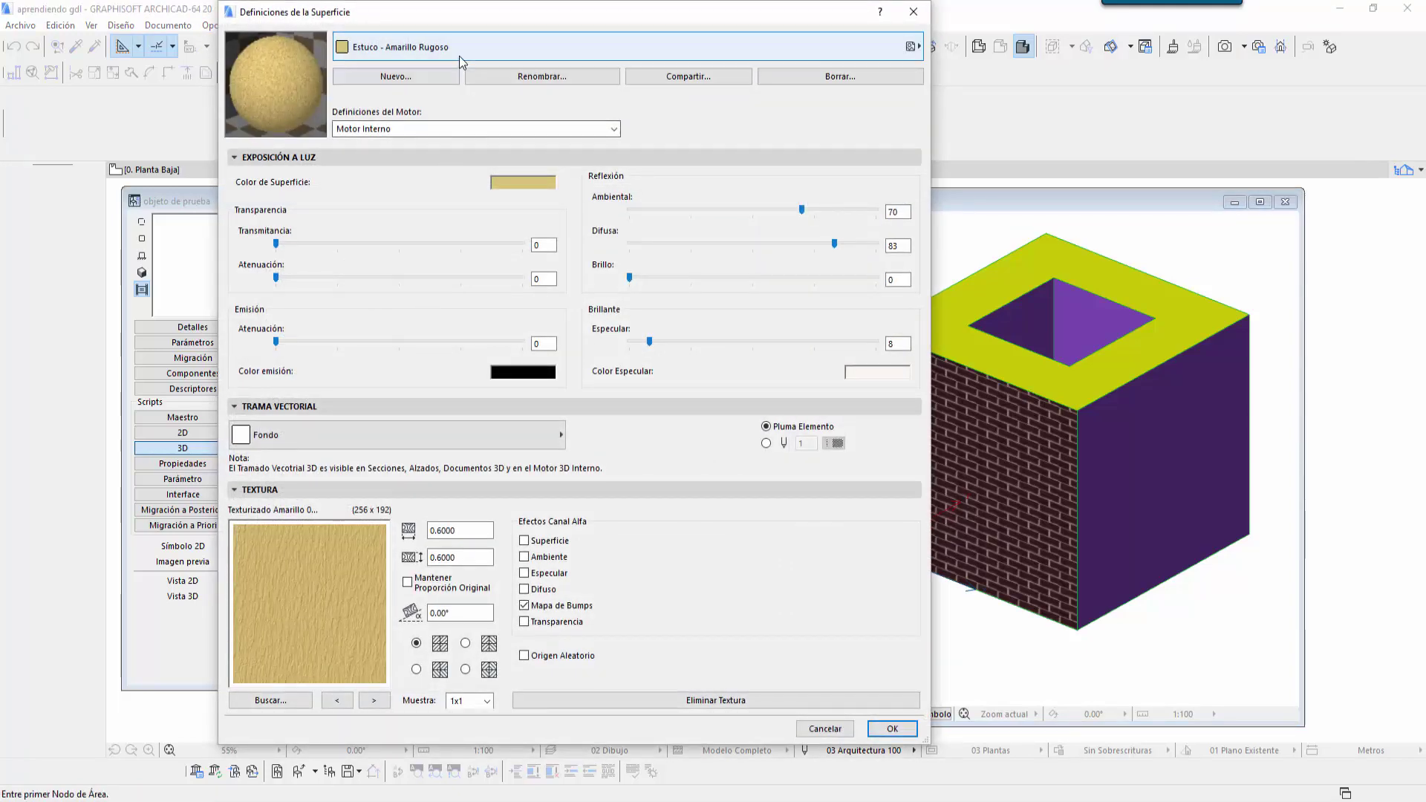
pyautogui.click(461, 51)
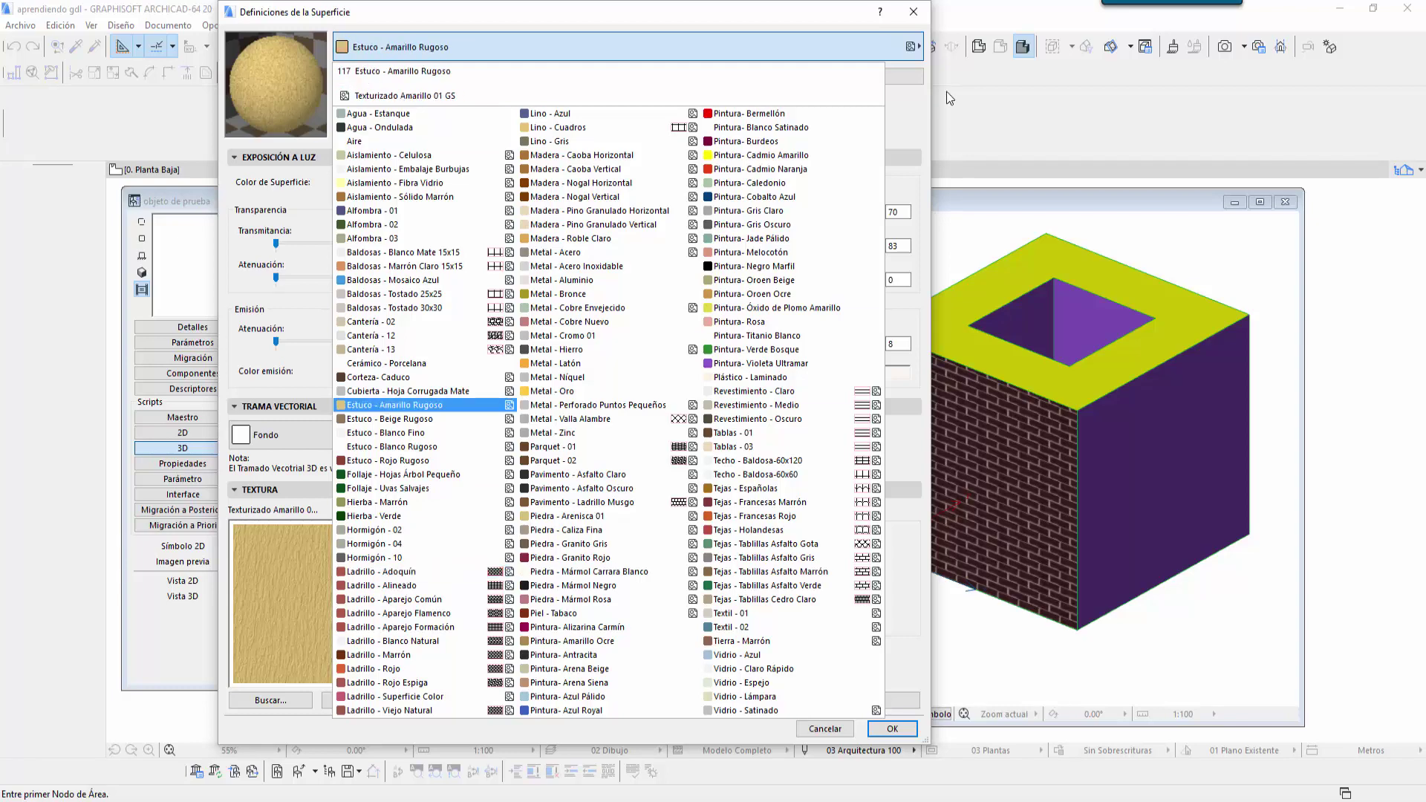
pyautogui.click(835, 10)
pyautogui.click(468, 46)
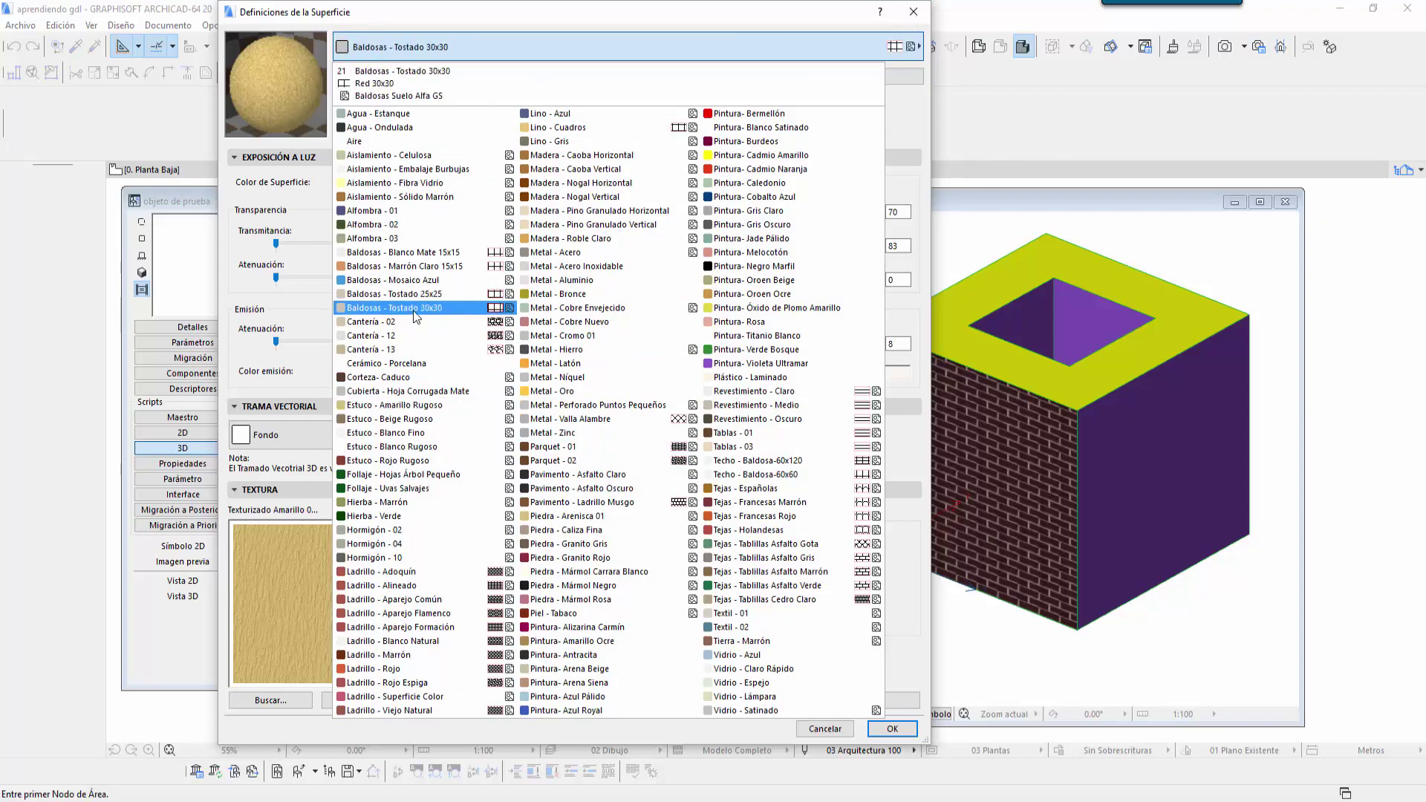
pyautogui.click(412, 280)
pyautogui.click(457, 52)
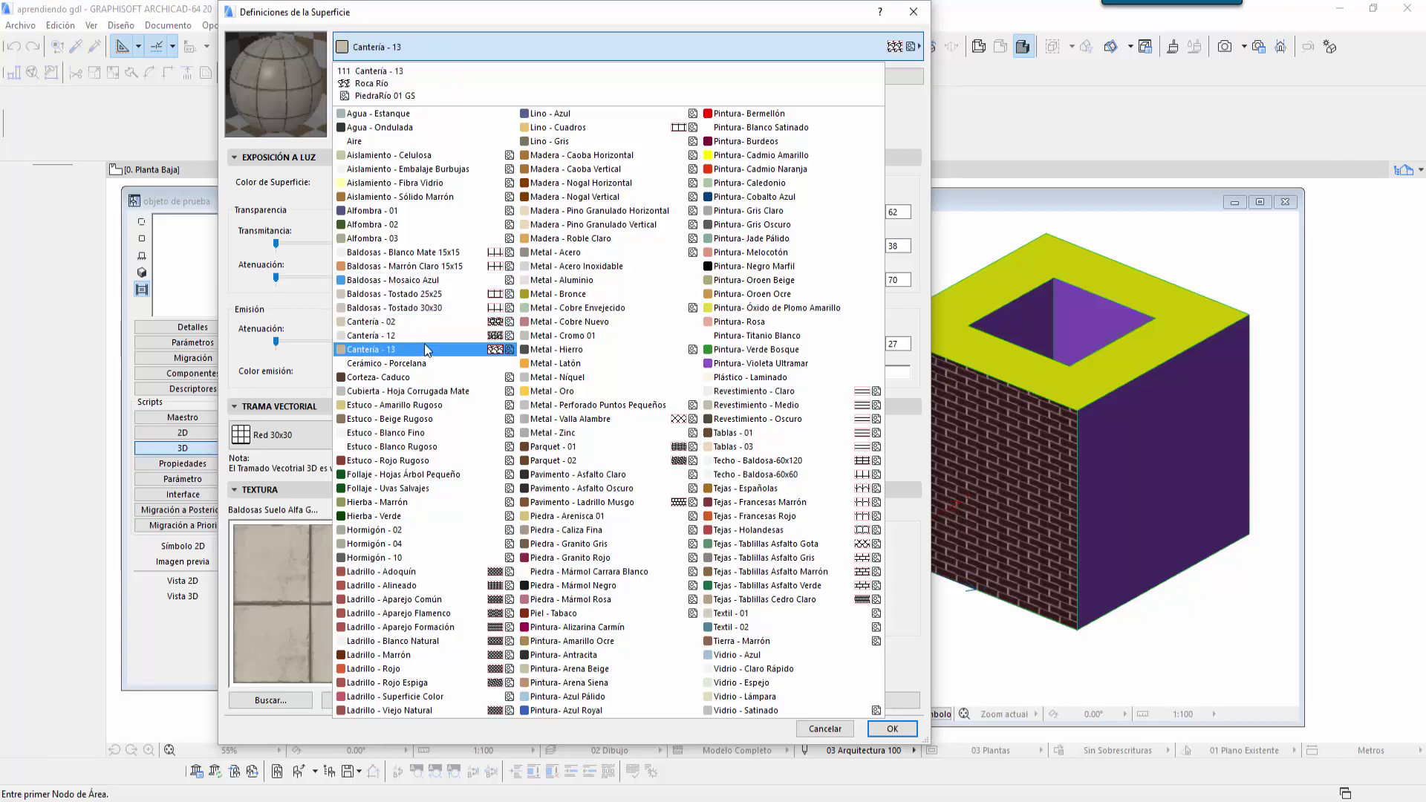
pyautogui.click(421, 266)
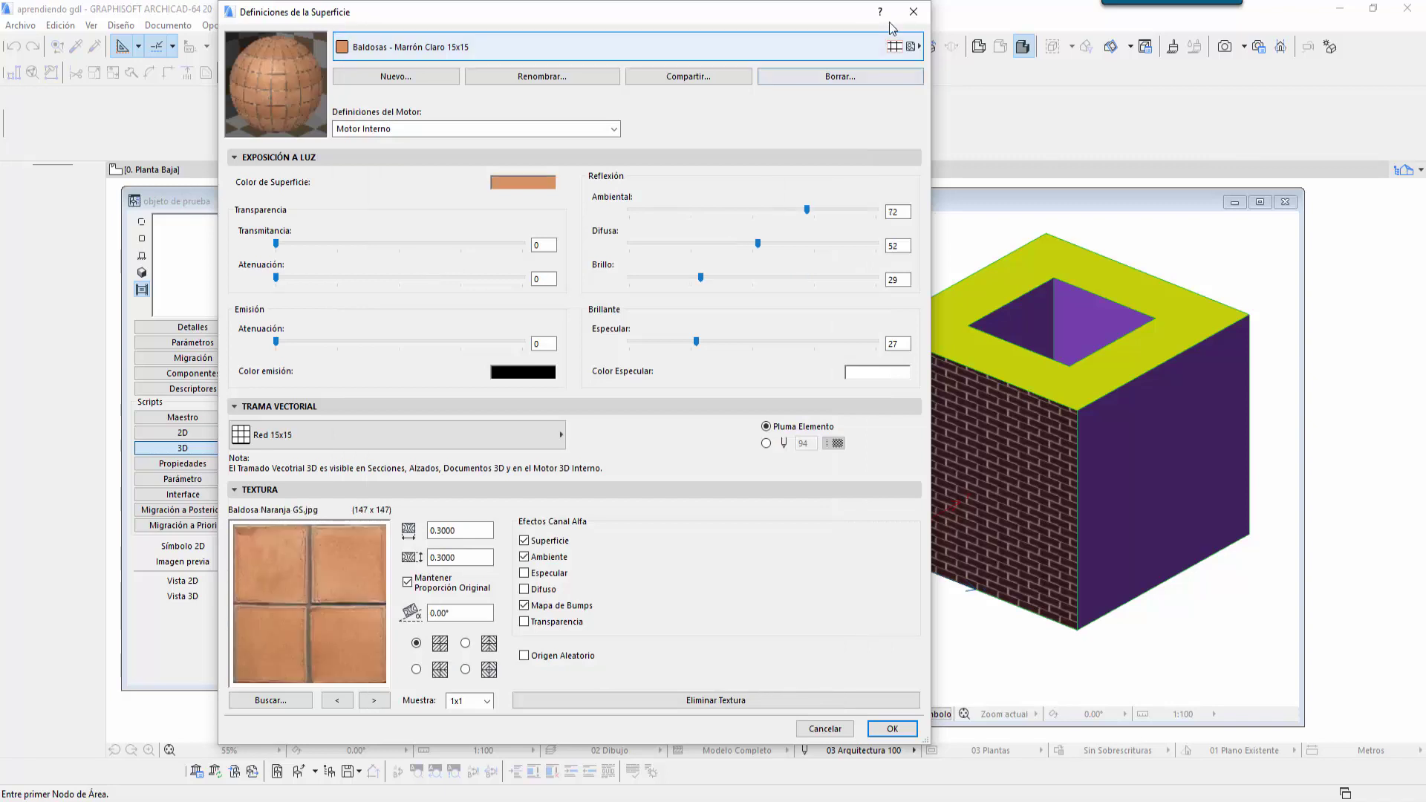
pyautogui.click(913, 12)
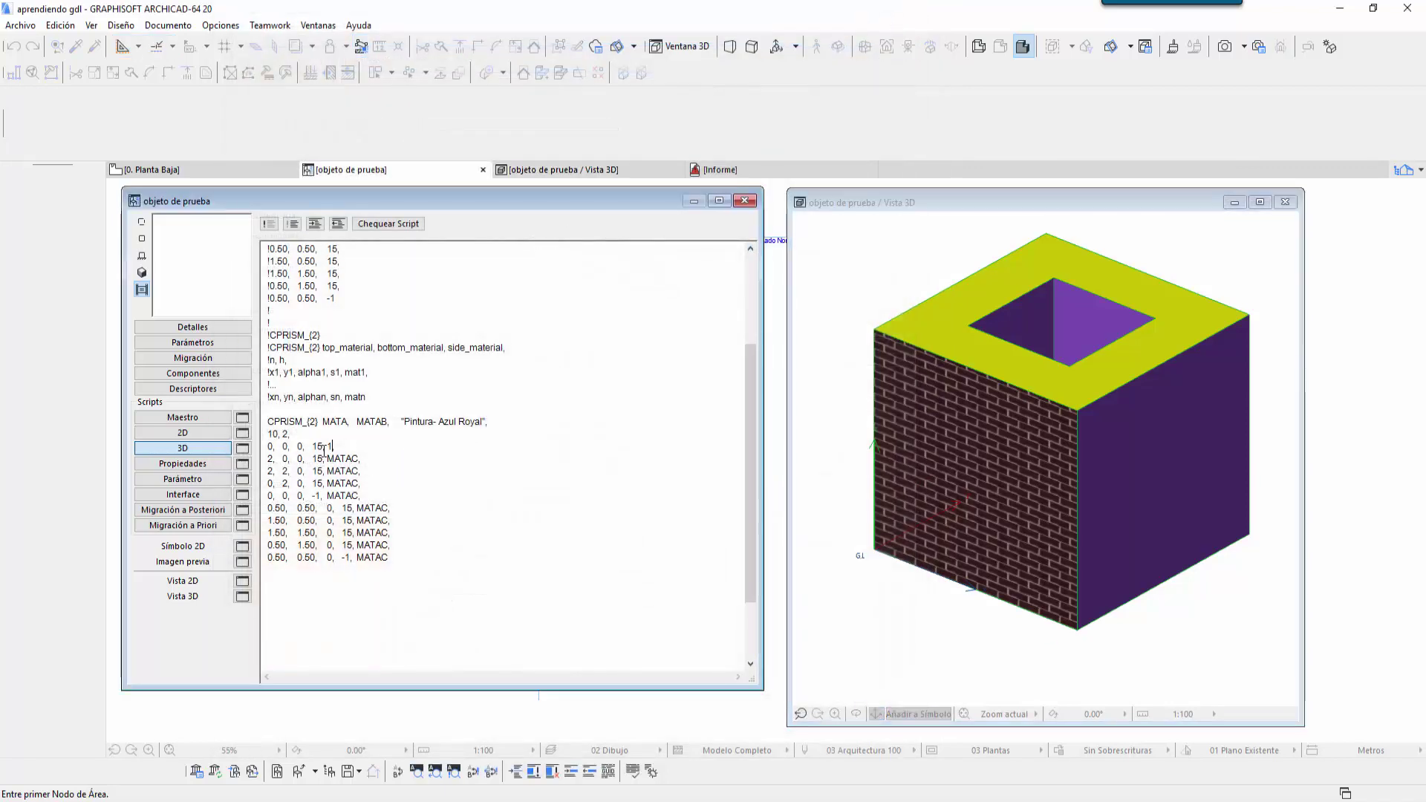
# Step: Replace MATAC with materials 106 and 114 on the 2,0,0 and 2,2,0 lines, then regenerate and orbit
pyautogui.write(',')
pyautogui.moveTo(324, 458); pyautogui.dragTo(359, 458)
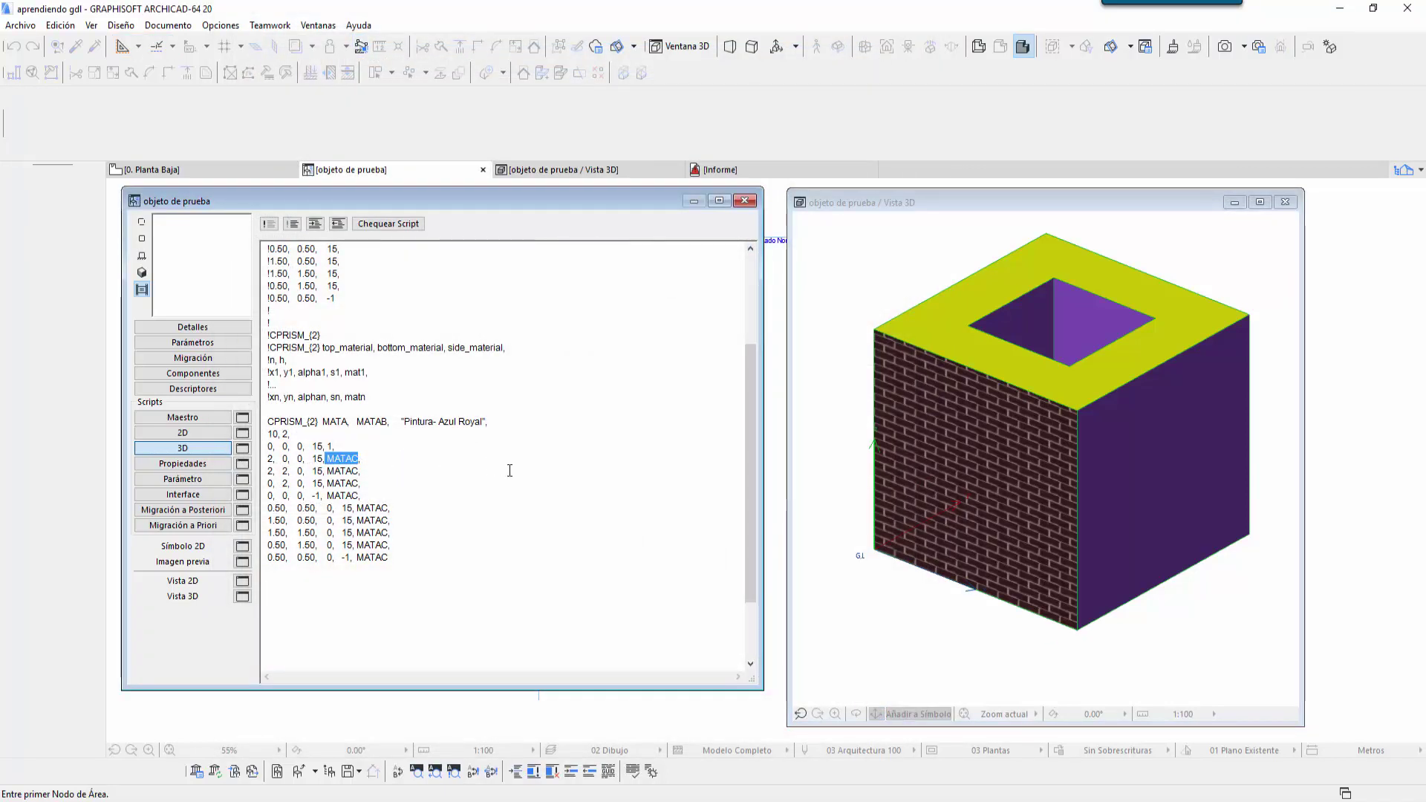
pyautogui.write('106')
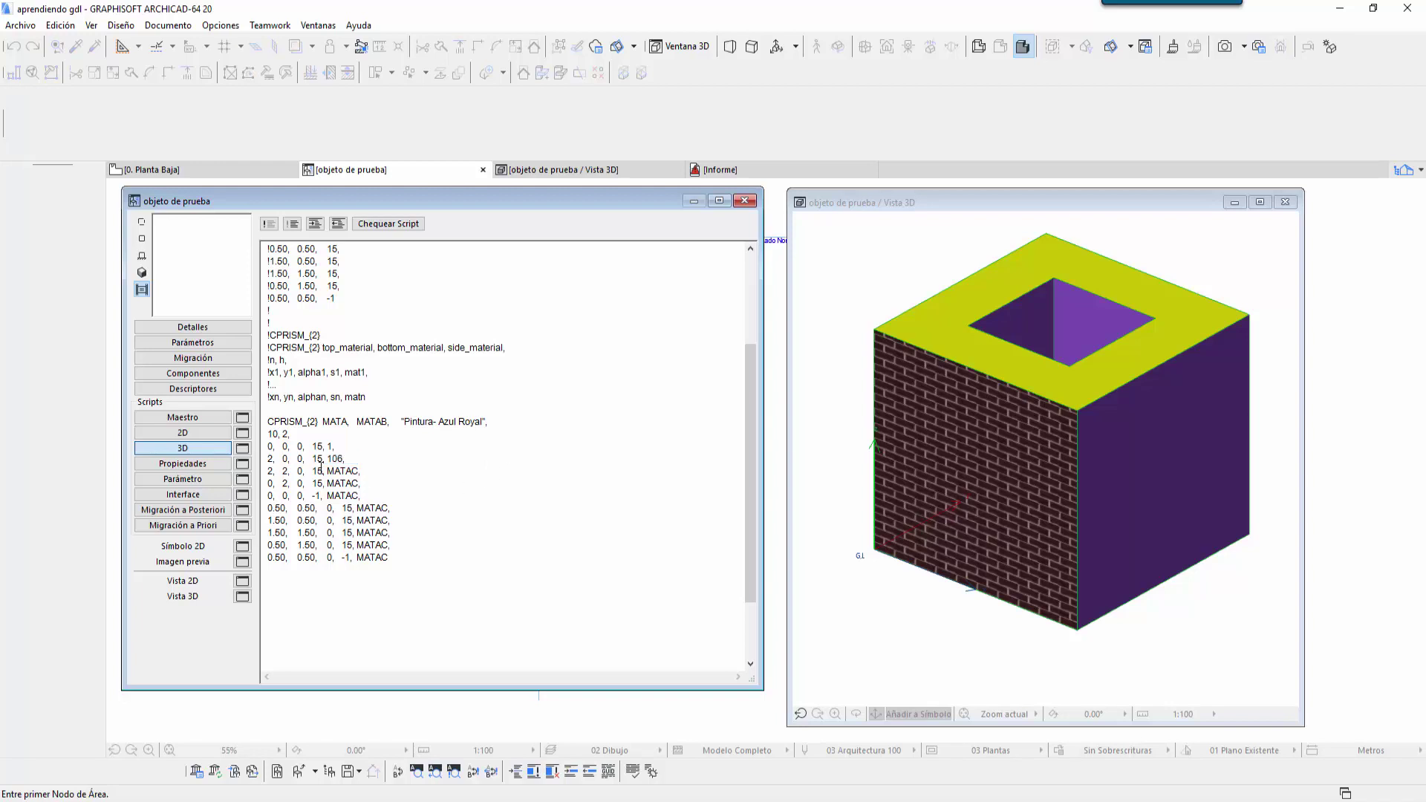
pyautogui.write(',')
pyautogui.moveTo(327, 470); pyautogui.dragTo(354, 467)
pyautogui.write('114')
pyautogui.click(1018, 654)
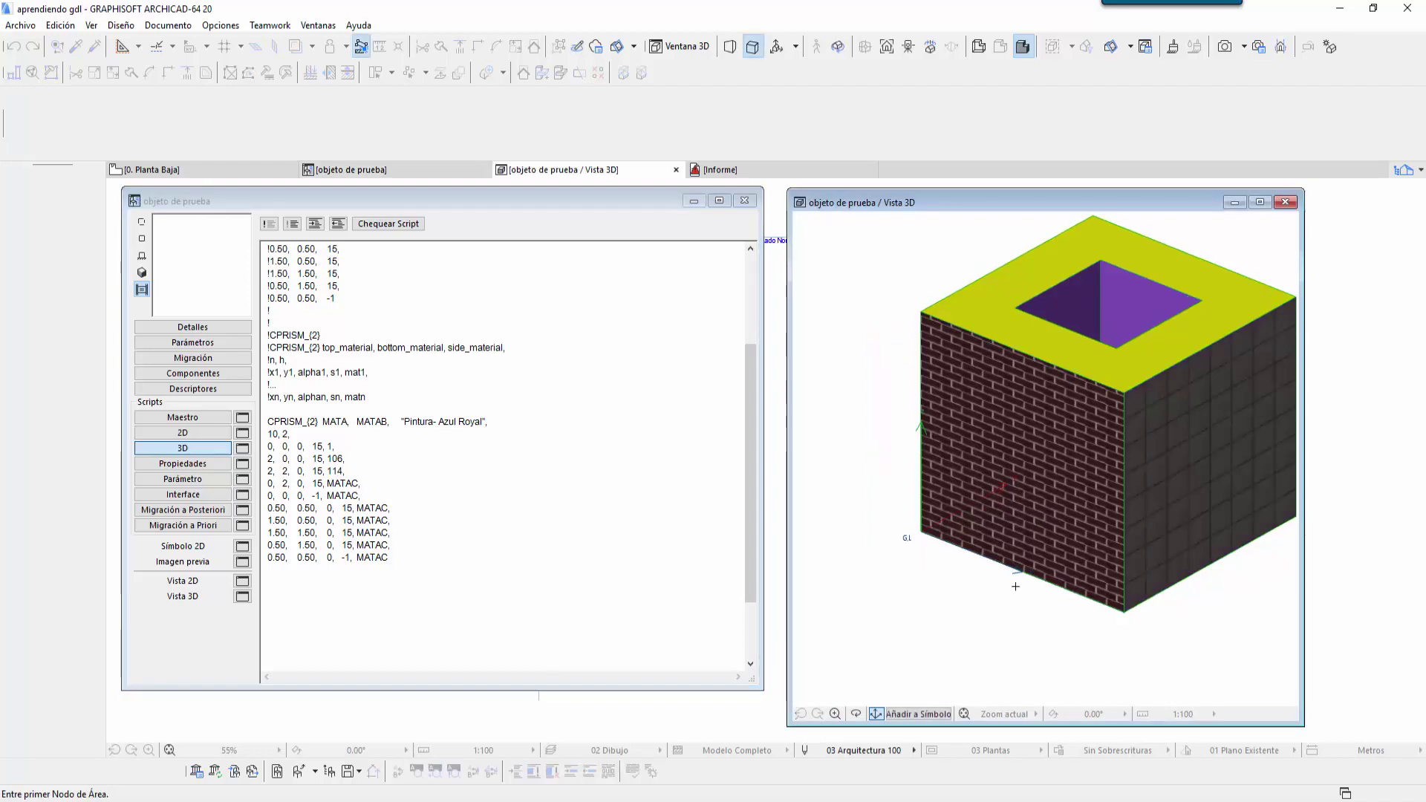
pyautogui.moveTo(1035, 573)
pyautogui.keyDown('shift'); pyautogui.mouseDown(button='middle')
pyautogui.moveTo(962, 496)
pyautogui.moveTo(1114, 510)
pyautogui.mouseUp(button='middle'); pyautogui.keyUp('shift')
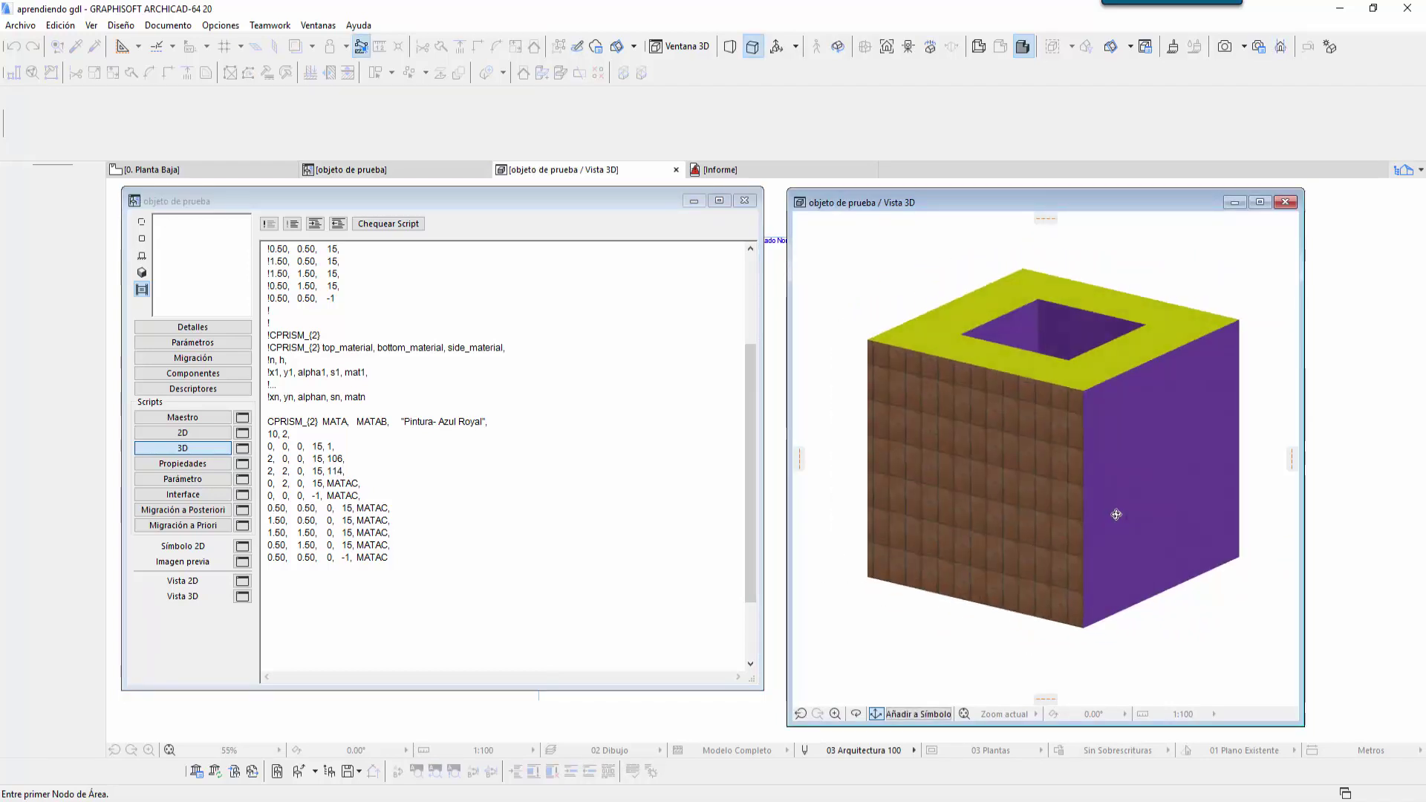
pyautogui.click(220, 25)
pyautogui.moveTo(265, 45)
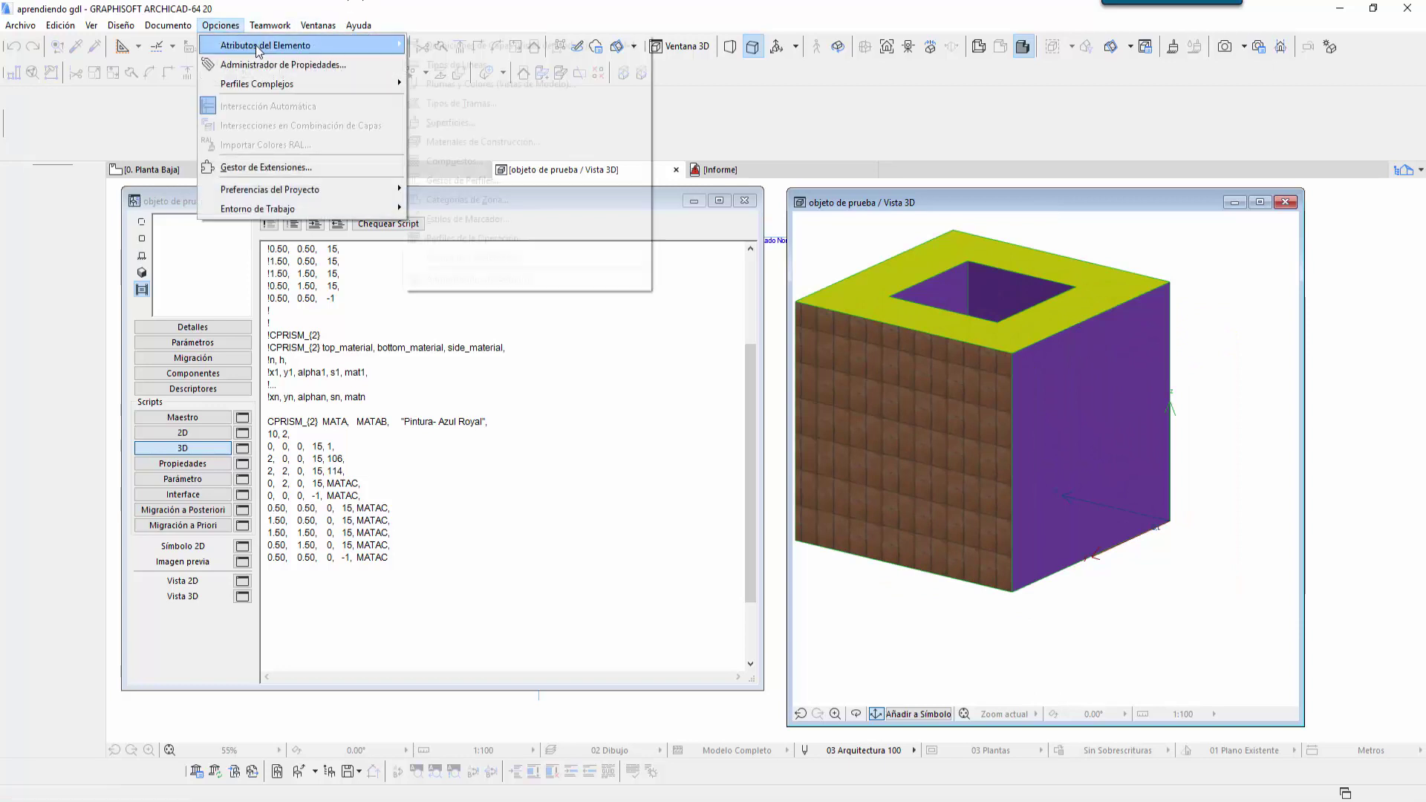
pyautogui.click(452, 123)
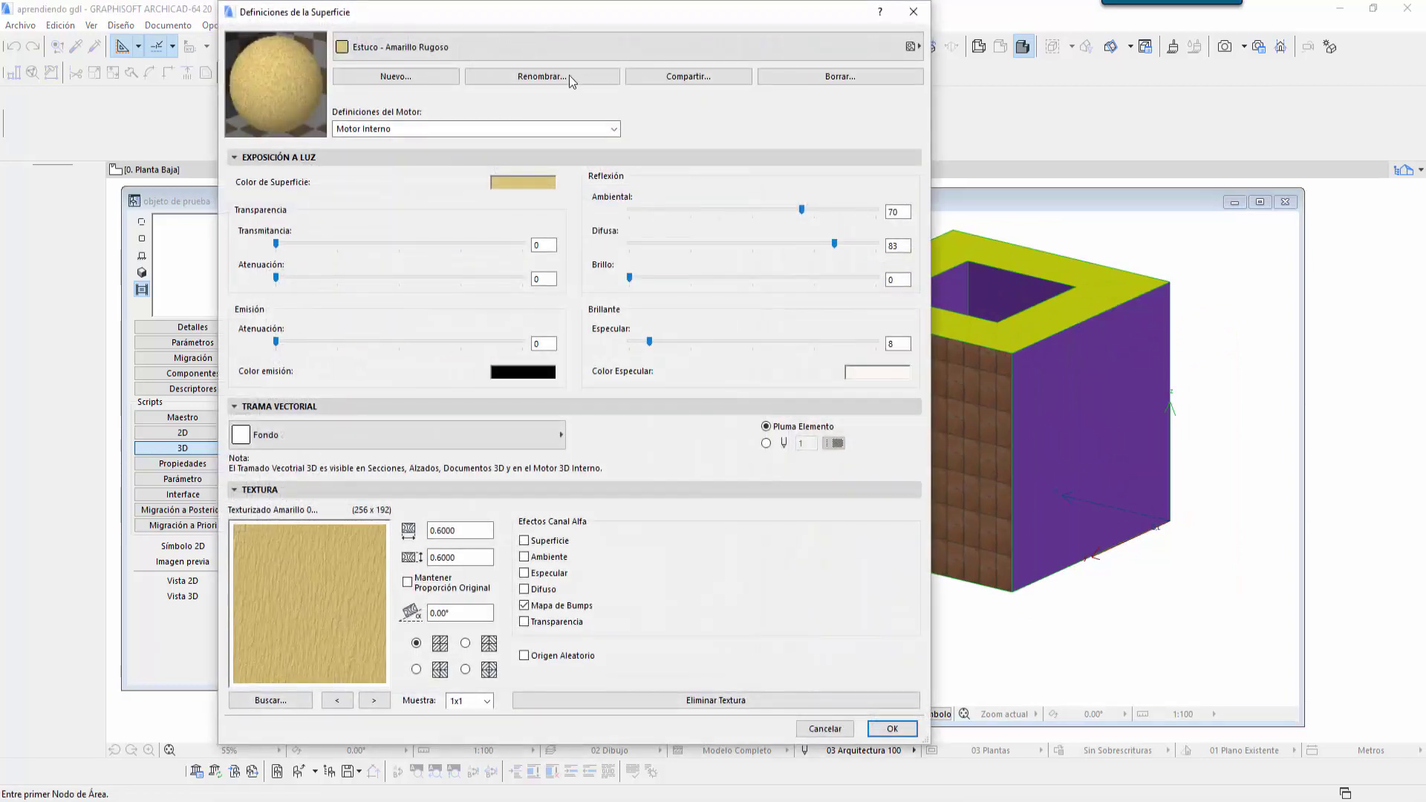
pyautogui.click(576, 47)
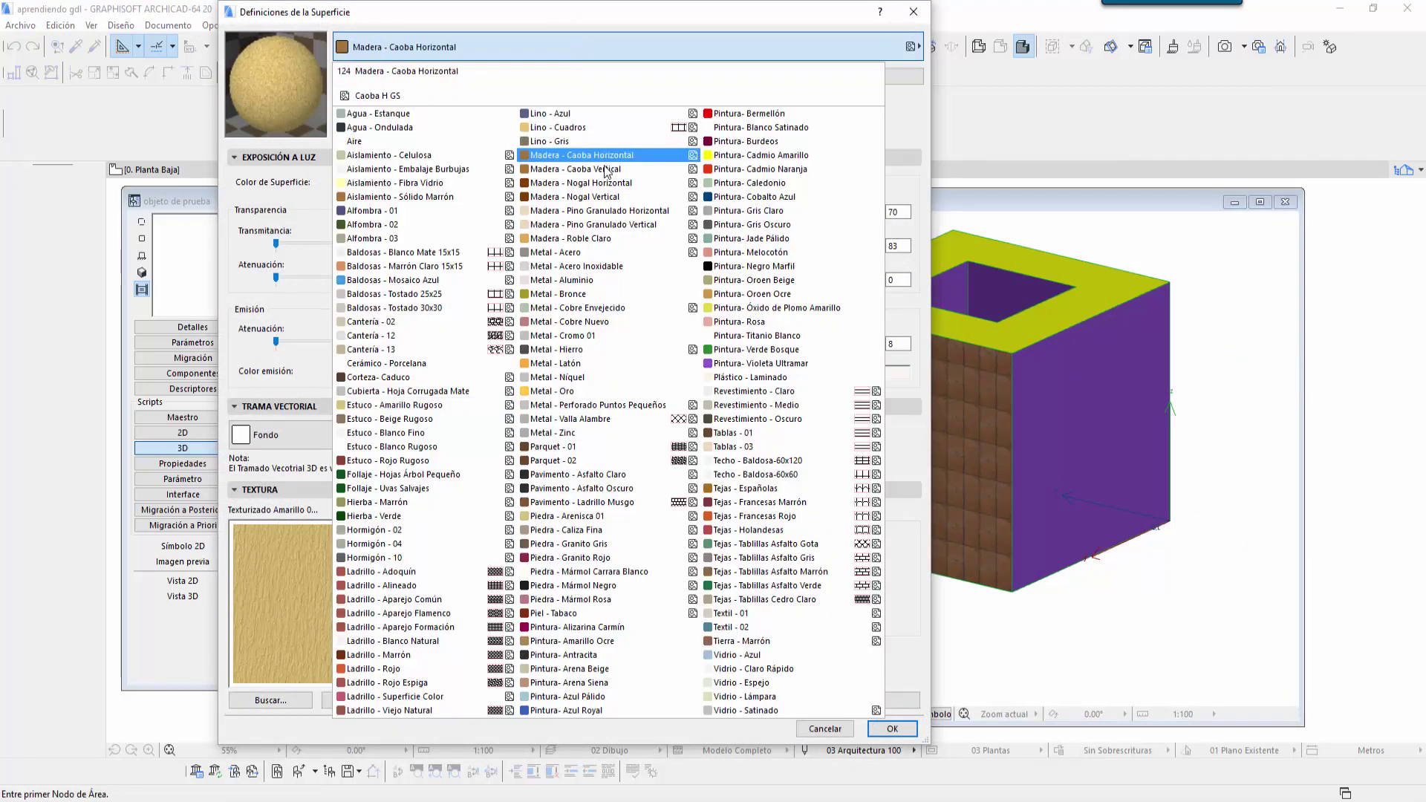
pyautogui.click(467, 327)
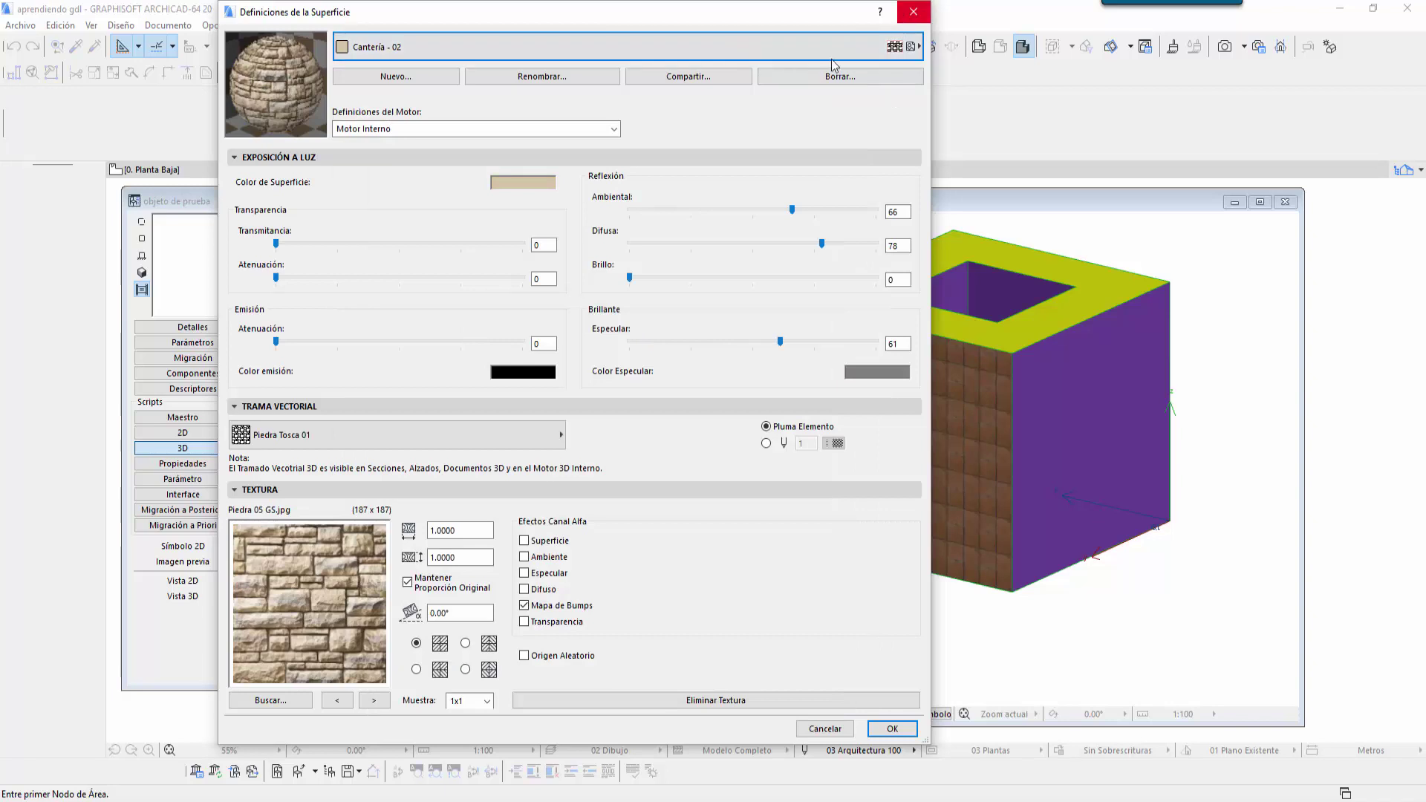
pyautogui.click(635, 49)
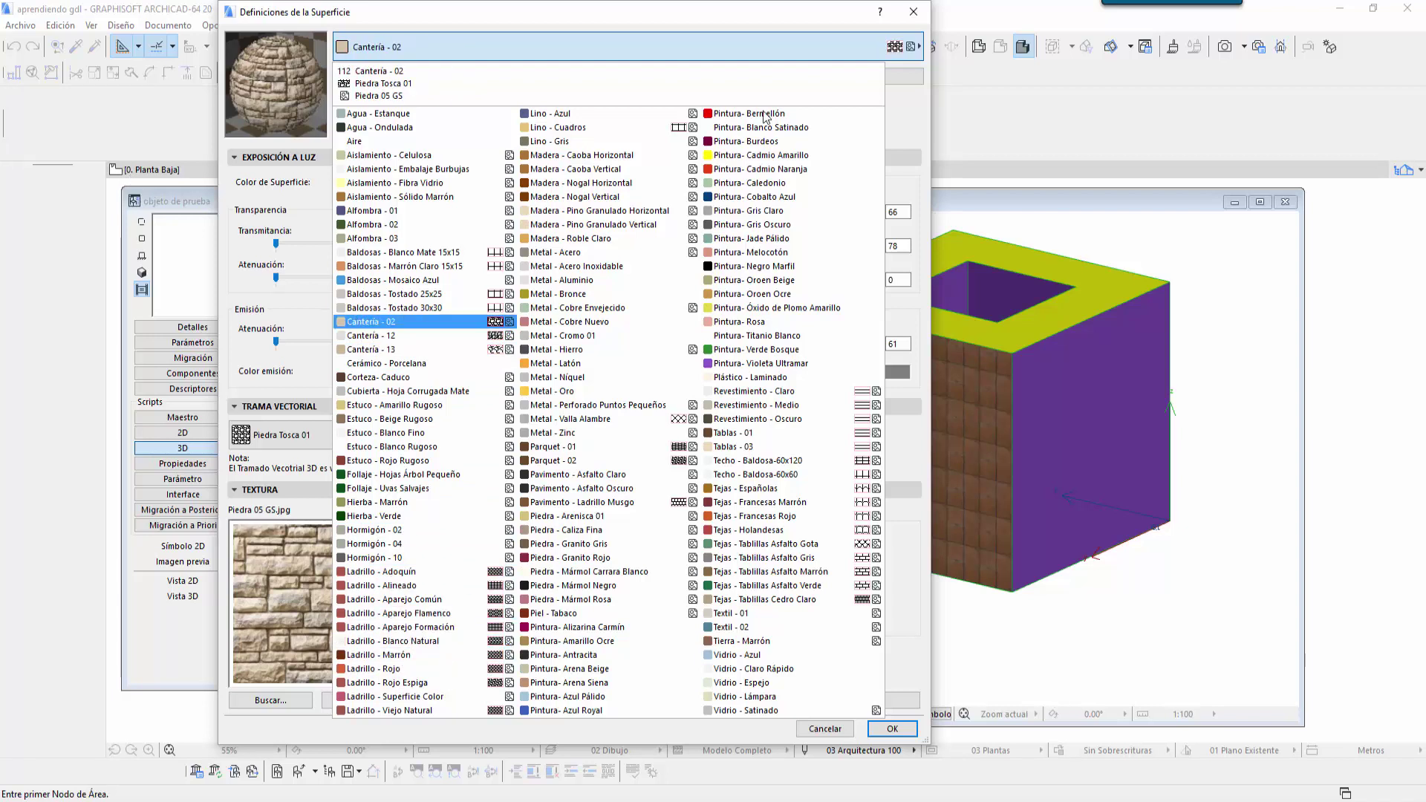
pyautogui.click(915, 14)
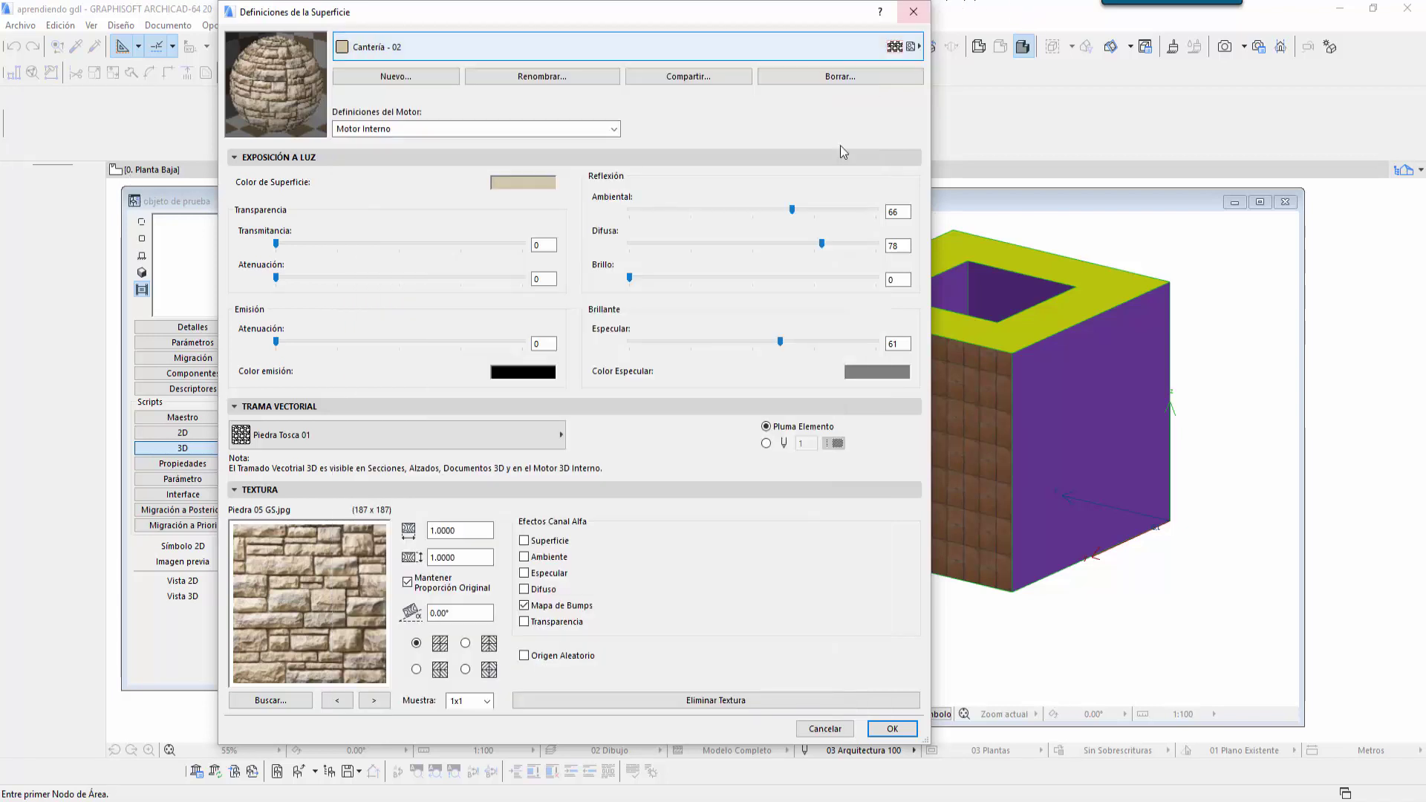
pyautogui.click(841, 731)
pyautogui.click(344, 471)
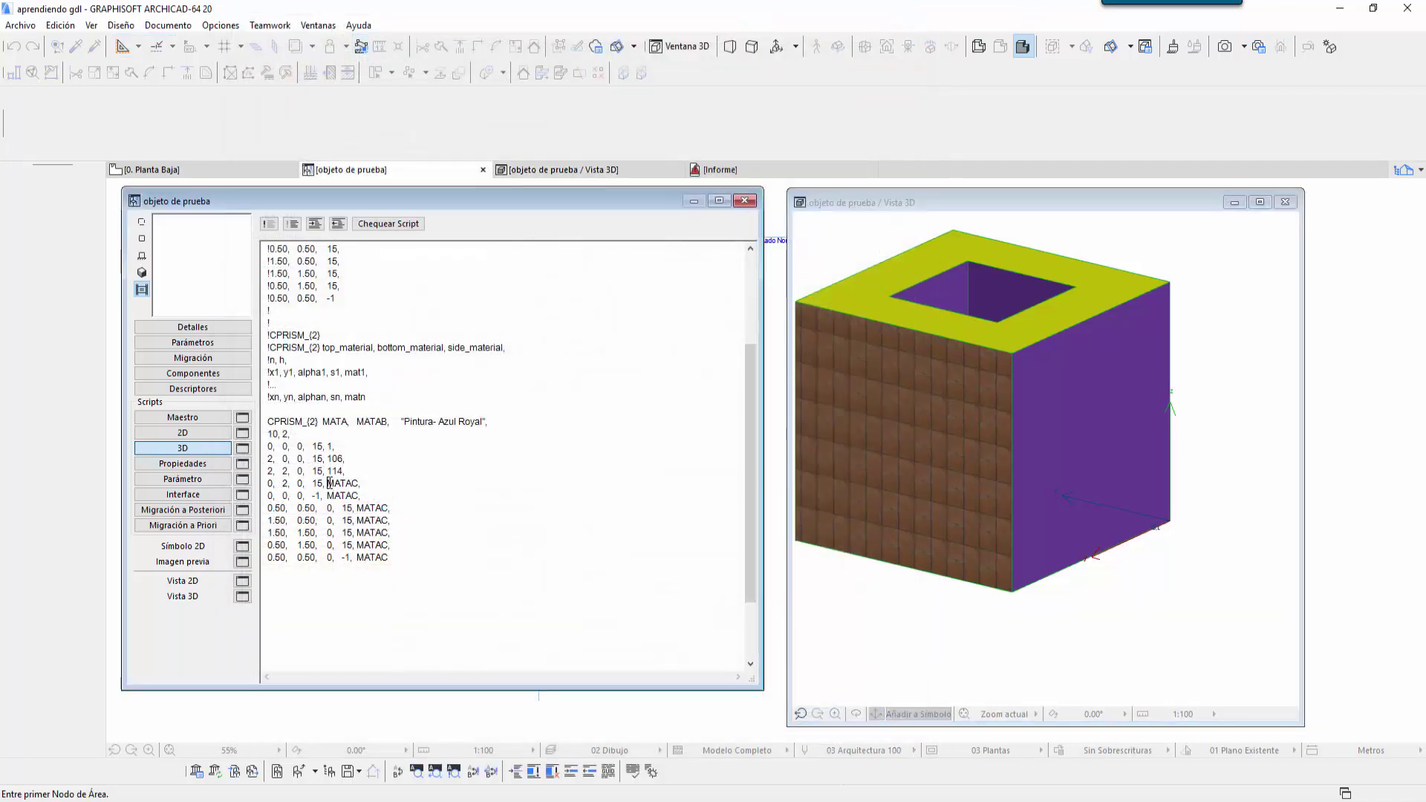
# Step: Give the 0,2,0 vertex line material 112, edit the closing line's material, and regenerate
pyautogui.moveTo(329, 484); pyautogui.dragTo(364, 484)
pyautogui.write('112')
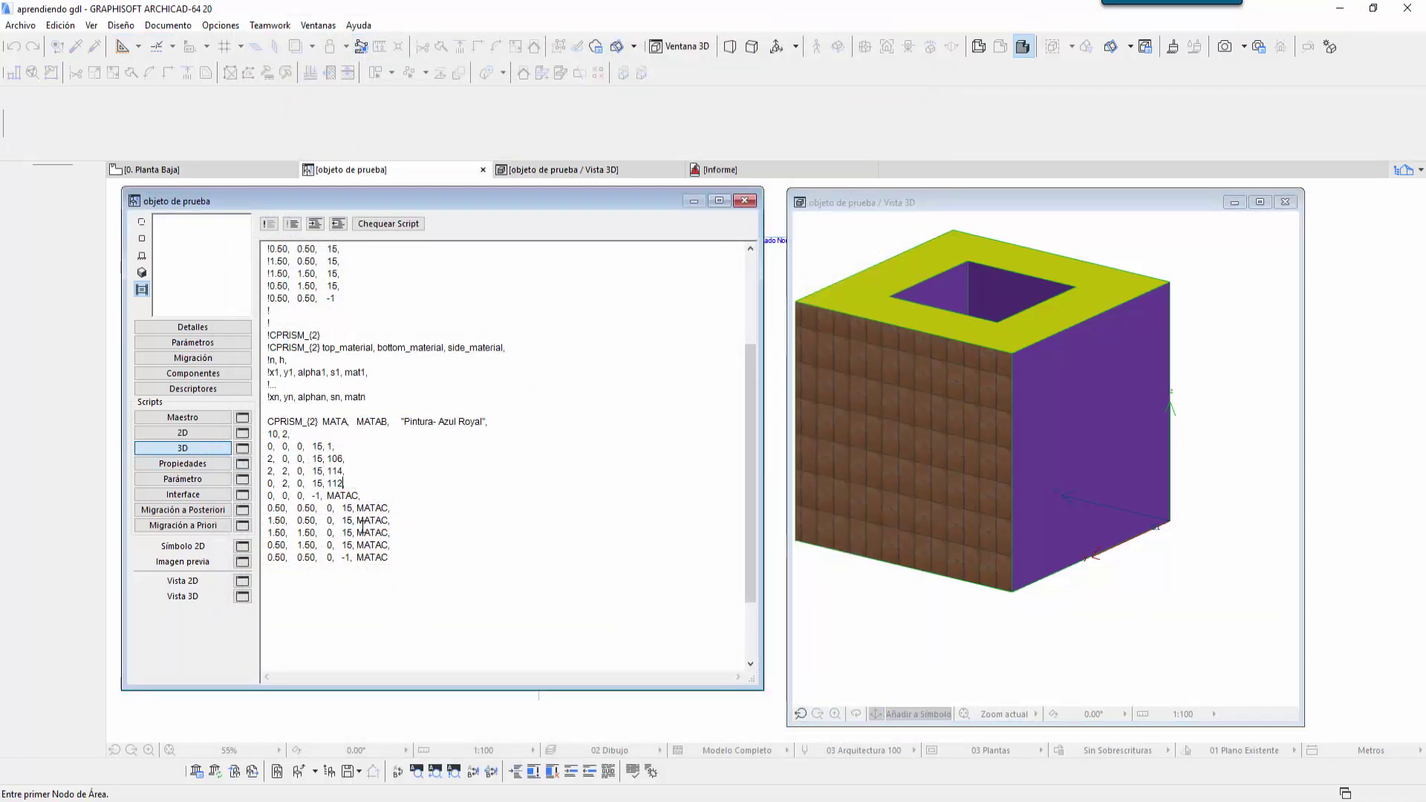
pyautogui.doubleClick(358, 494)
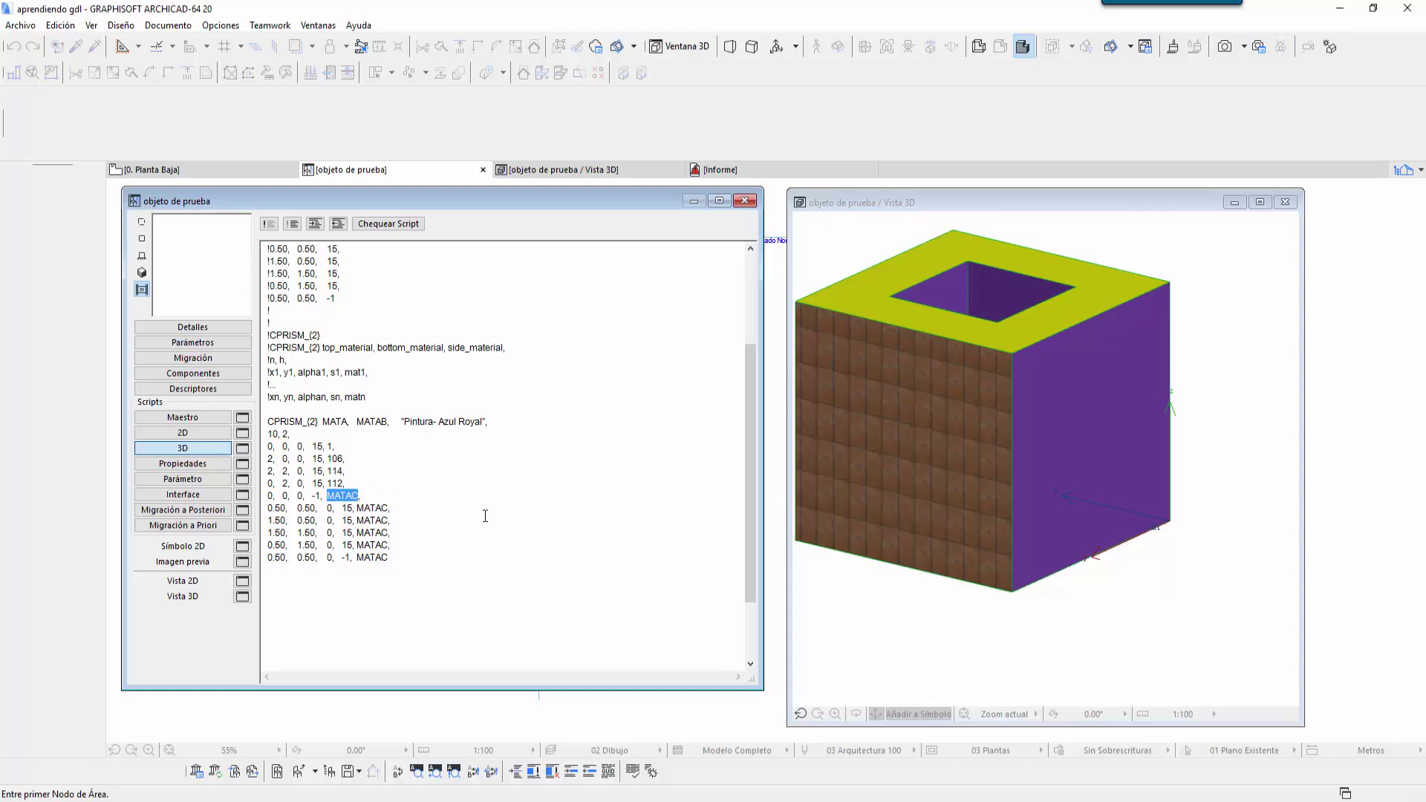
pyautogui.write('5')
pyautogui.write(',')
pyautogui.click(809, 602)
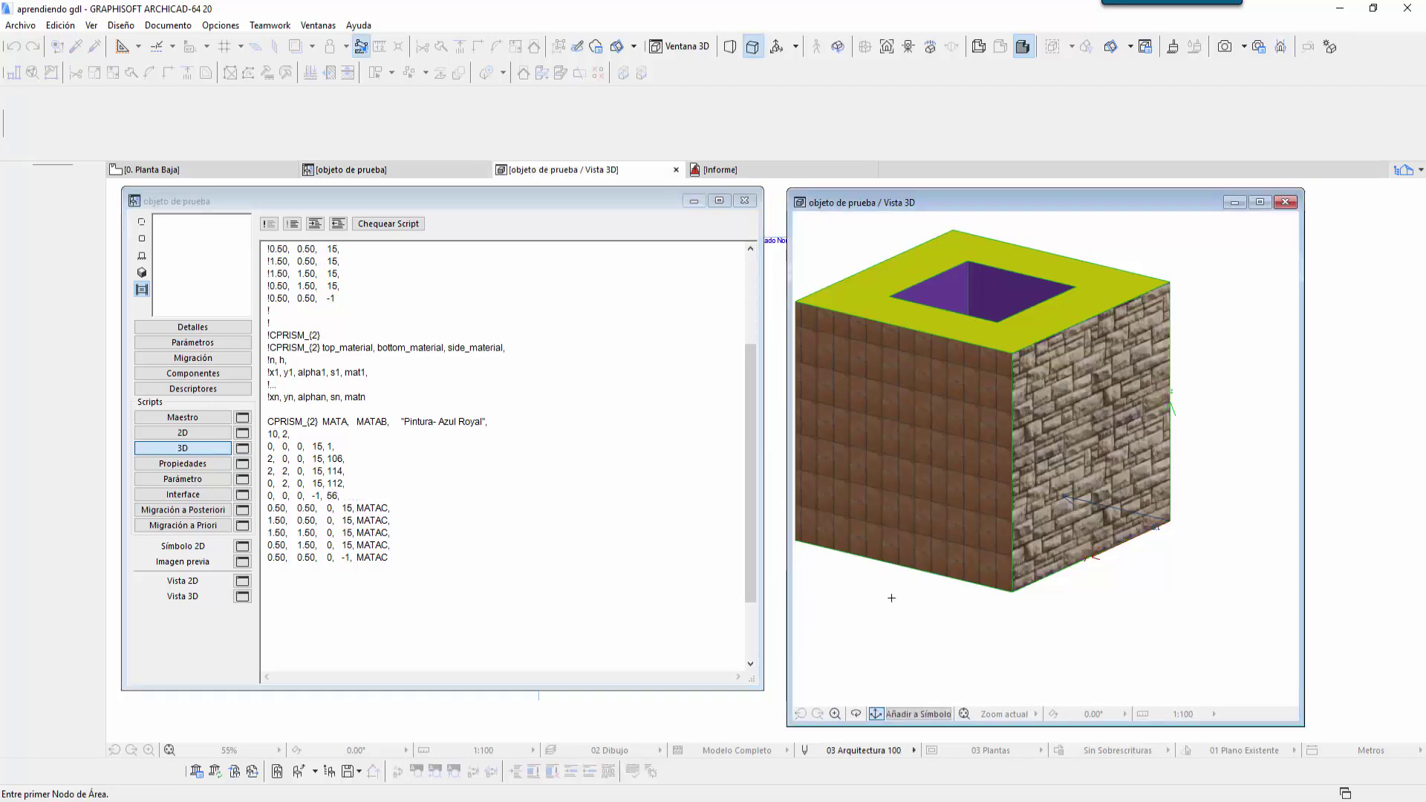
pyautogui.moveTo(977, 560)
pyautogui.keyDown('shift'); pyautogui.mouseDown(button='middle')
pyautogui.moveTo(1010, 355)
pyautogui.moveTo(1025, 582)
pyautogui.moveTo(1114, 535)
pyautogui.mouseUp(button='middle'); pyautogui.keyUp('shift')
# Step: Correct the closing 0,0,0,-1 line's material to 0 and recheck the regenerated model
pyautogui.click(359, 494)
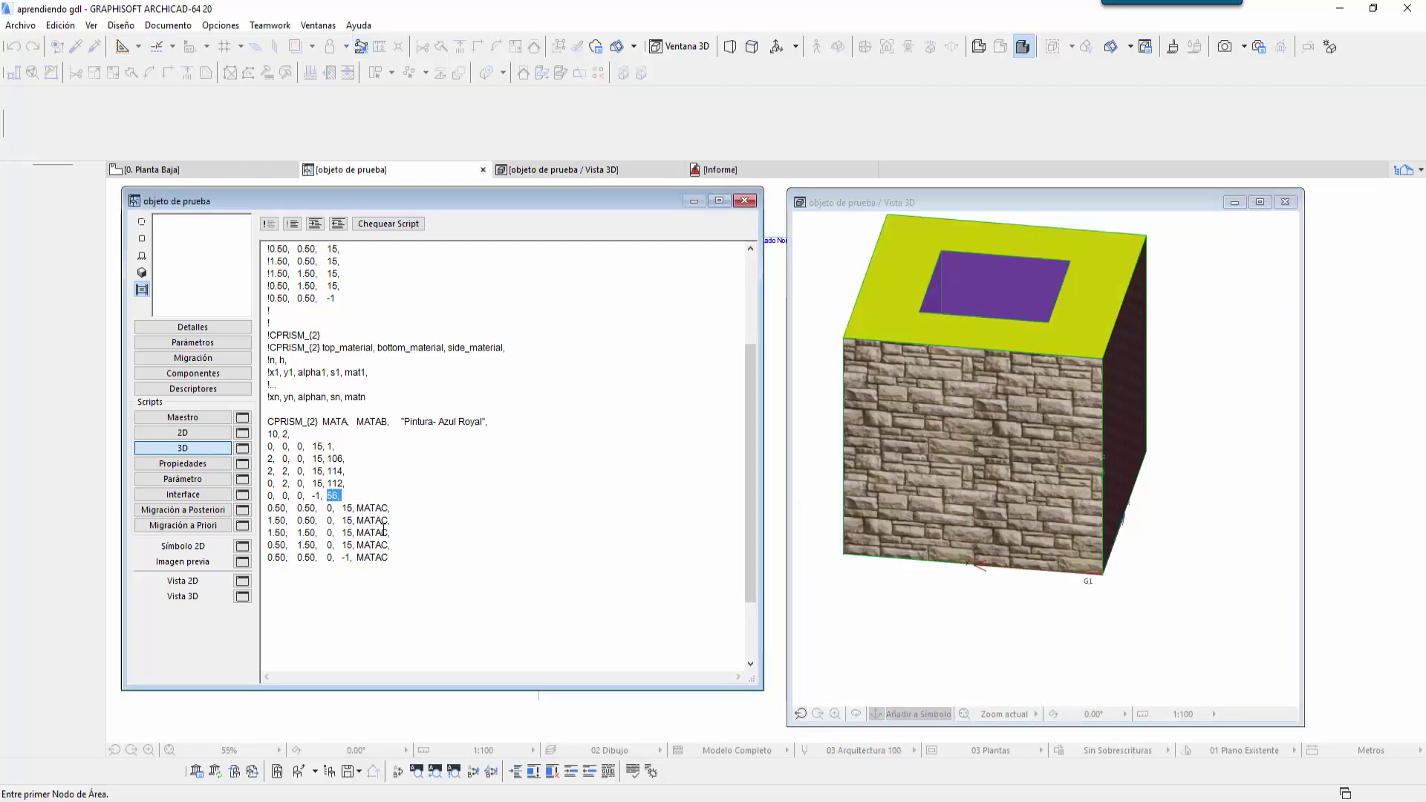
pyautogui.write('0')
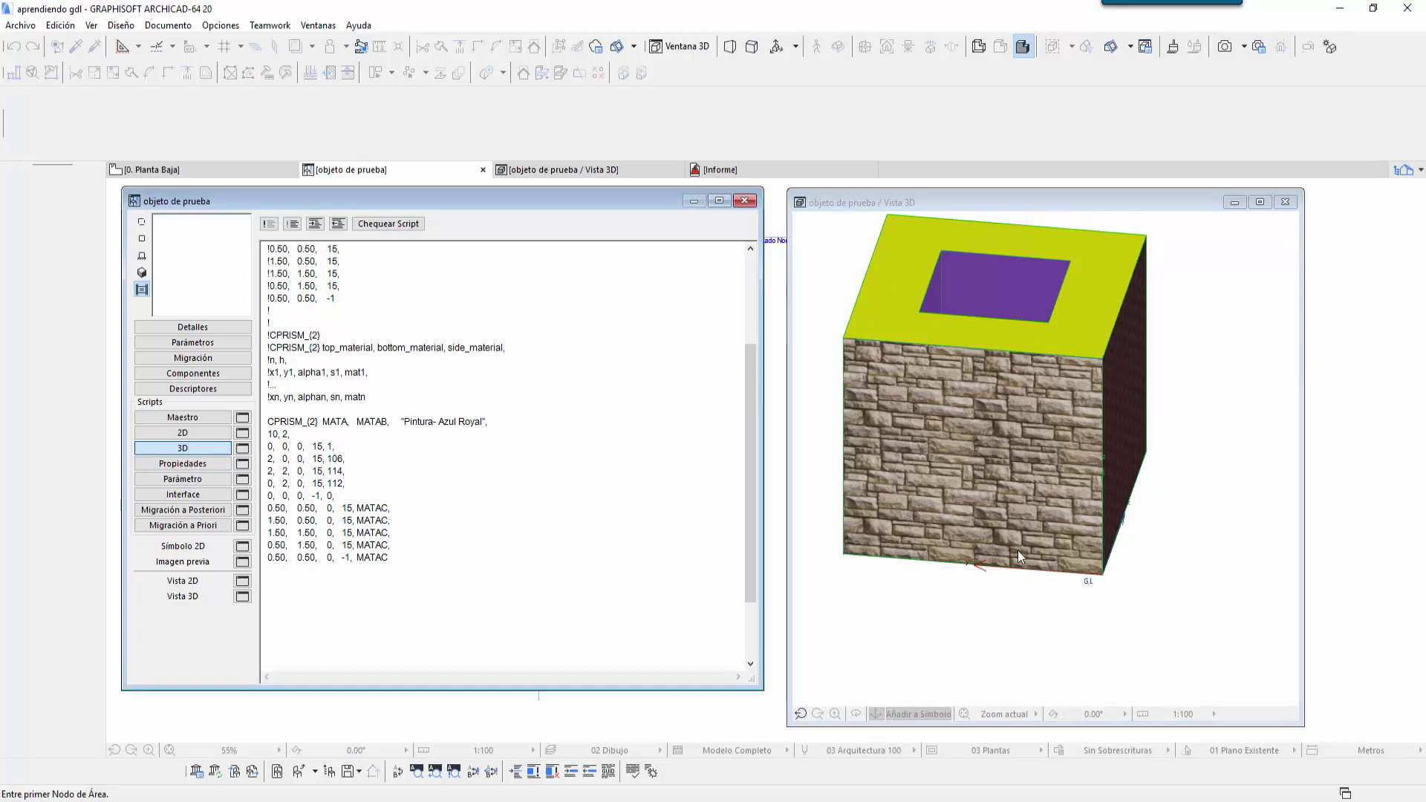
pyautogui.click(1017, 555)
pyautogui.moveTo(1017, 555)
pyautogui.keyDown('shift'); pyautogui.mouseDown(button='middle')
pyautogui.moveTo(1126, 541)
pyautogui.moveTo(997, 542)
pyautogui.moveTo(1028, 595)
pyautogui.moveTo(1012, 500)
pyautogui.moveTo(996, 515)
pyautogui.moveTo(1160, 533)
pyautogui.moveTo(1047, 594)
pyautogui.moveTo(1089, 513)
pyautogui.moveTo(854, 512)
pyautogui.mouseUp(button='middle'); pyautogui.keyUp('shift')
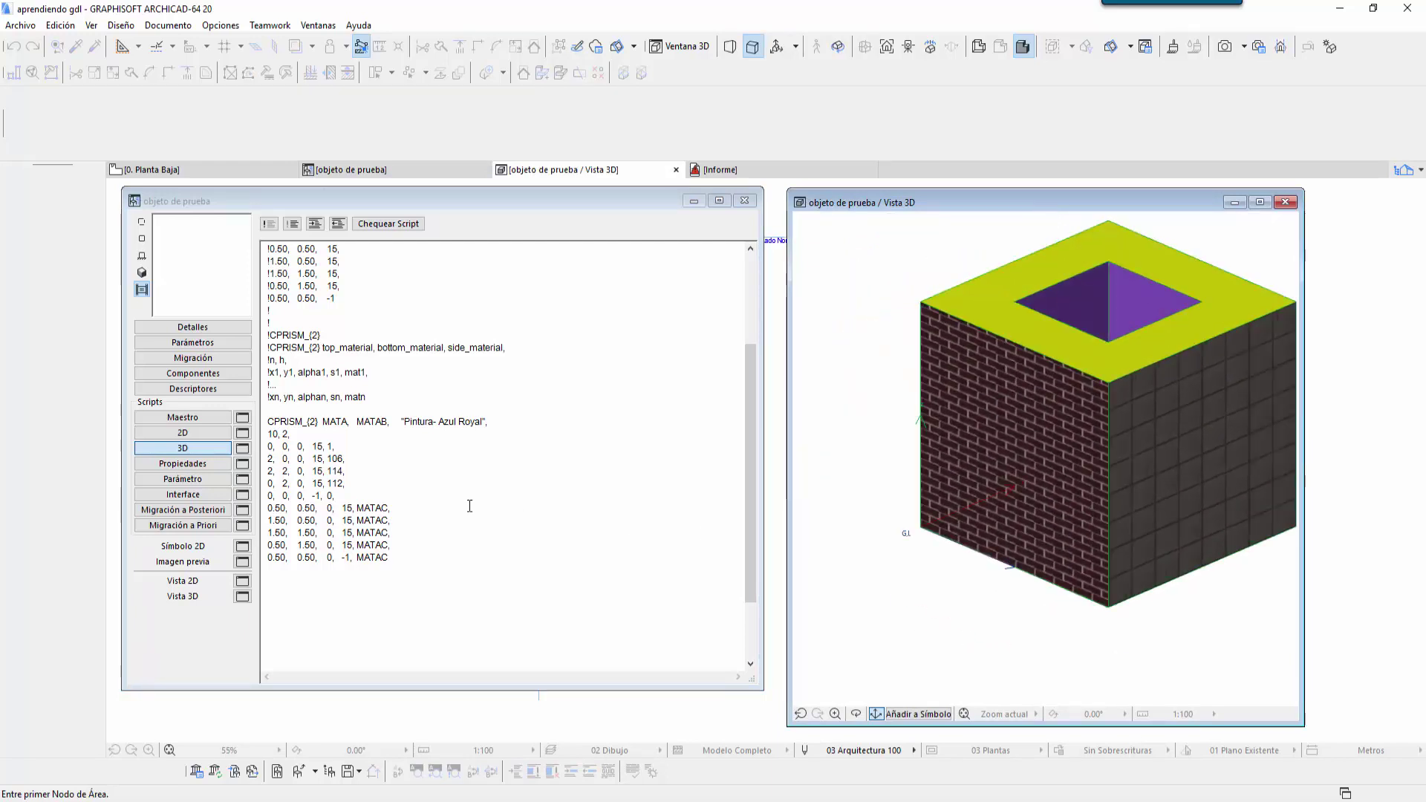
pyautogui.click(342, 445)
pyautogui.click(347, 472)
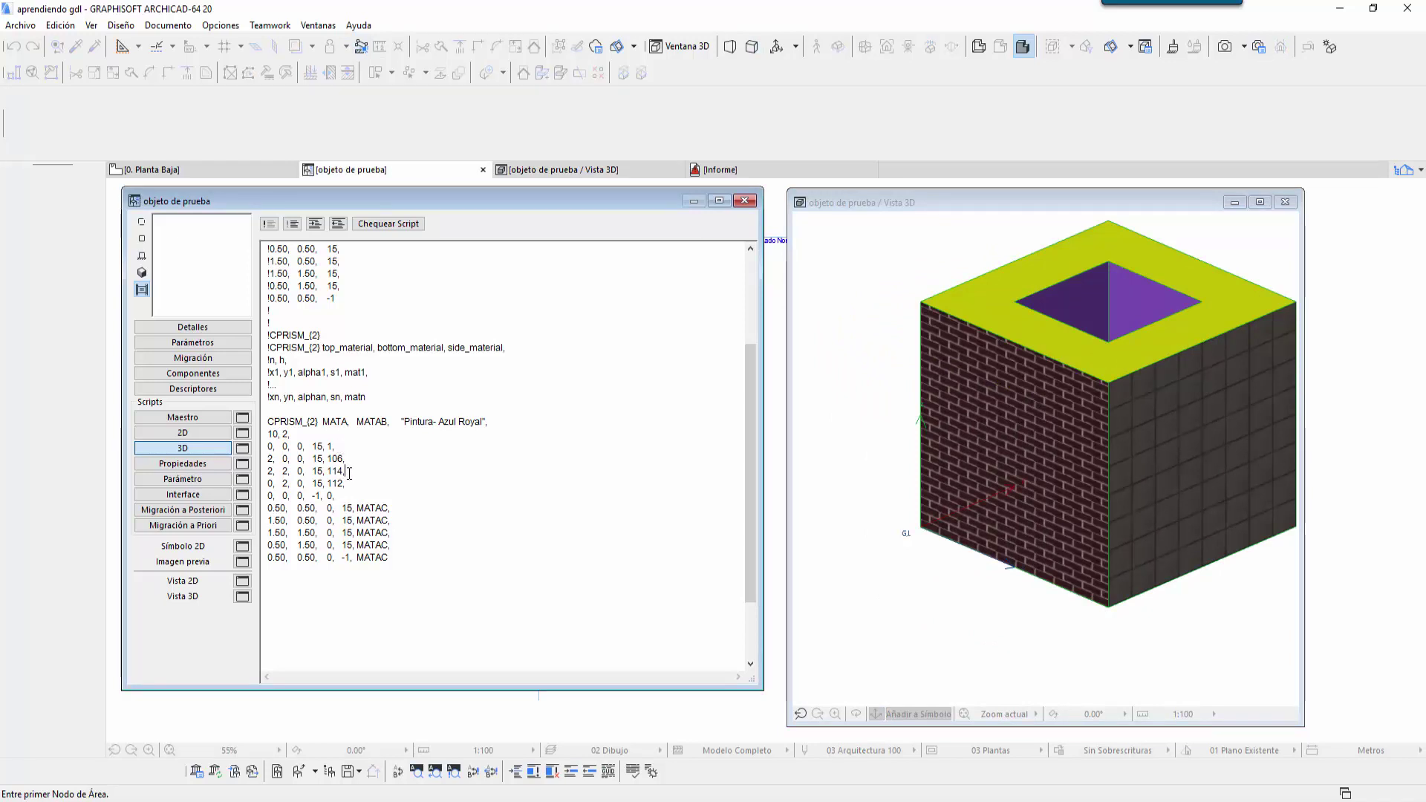
pyautogui.click(1062, 497)
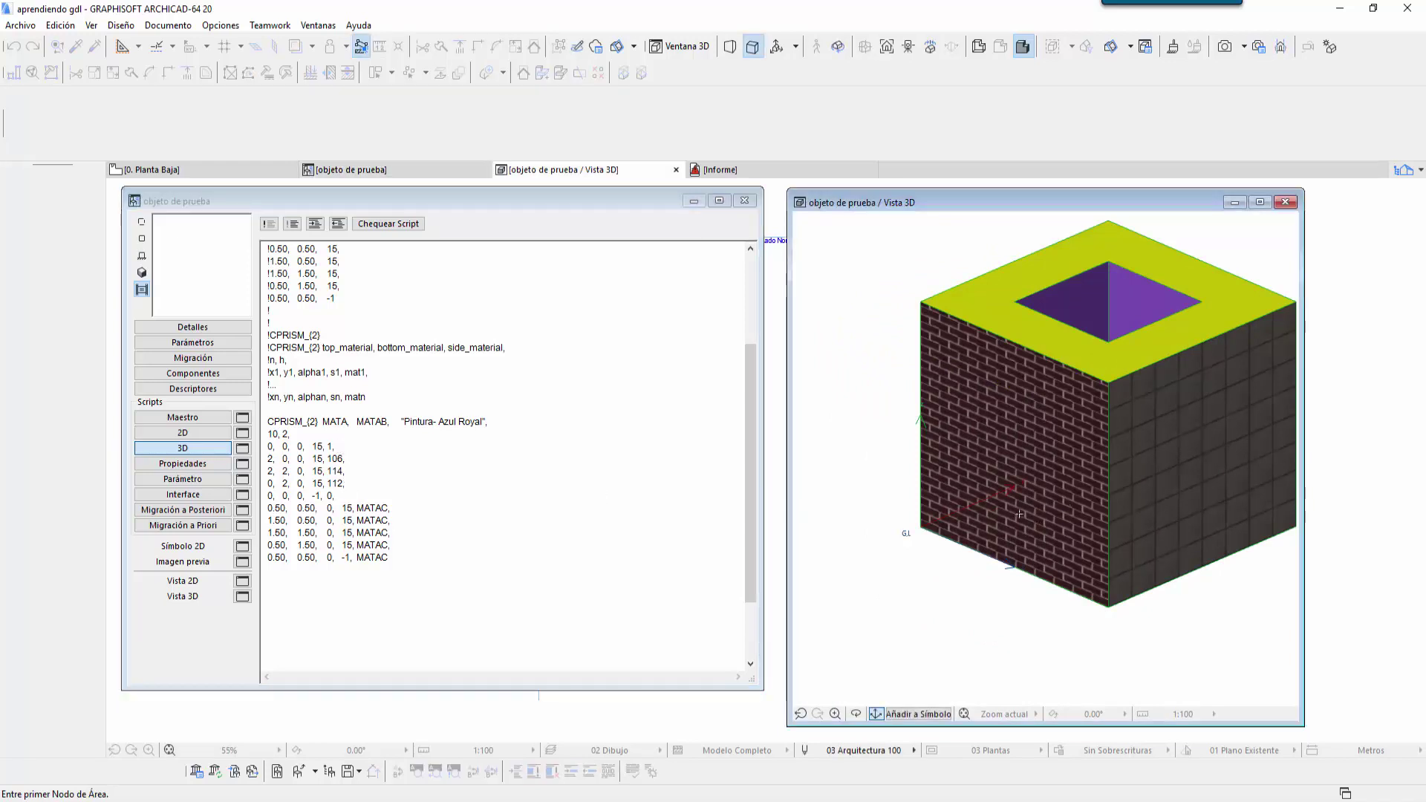
pyautogui.moveTo(1091, 504); pyautogui.dragTo(1027, 526, button='middle')
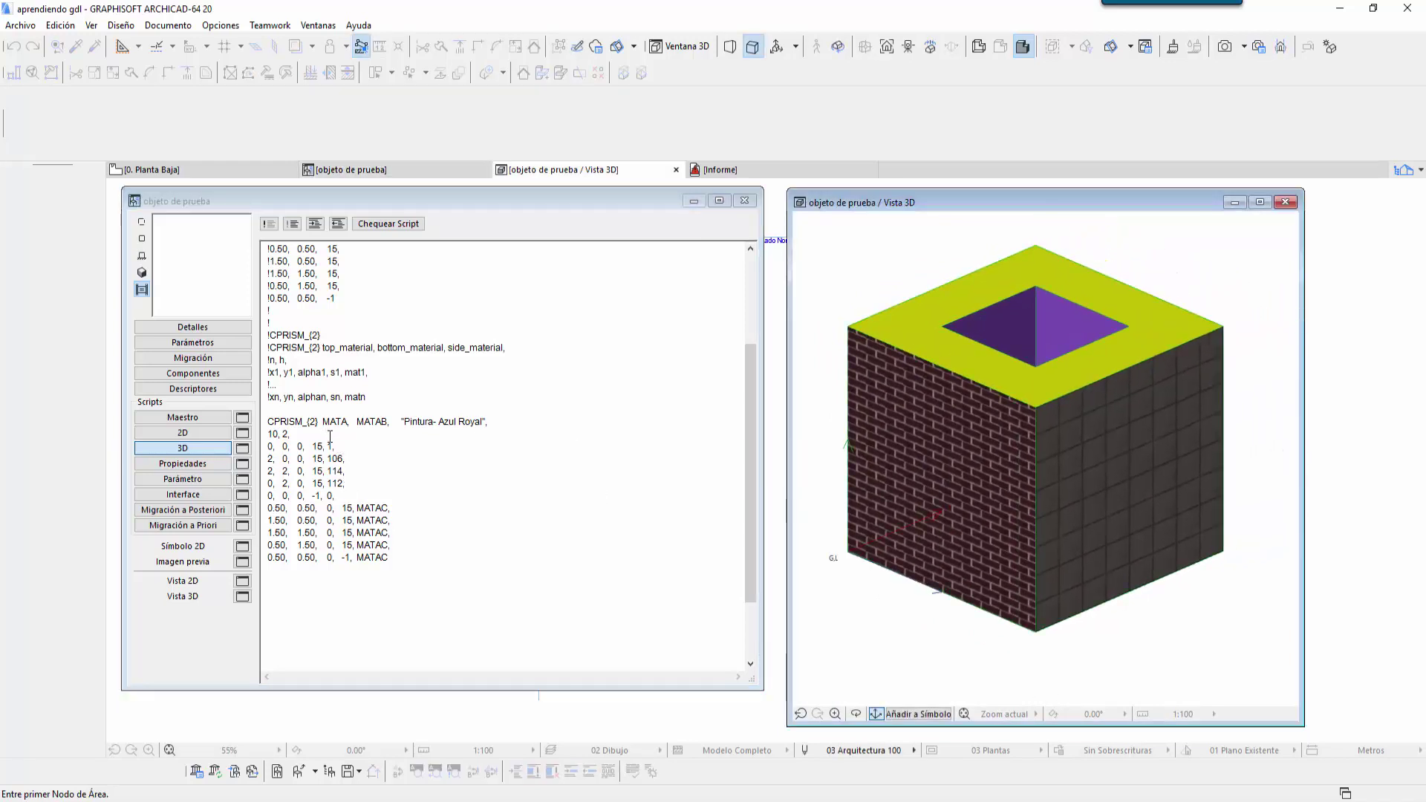
pyautogui.click(346, 483)
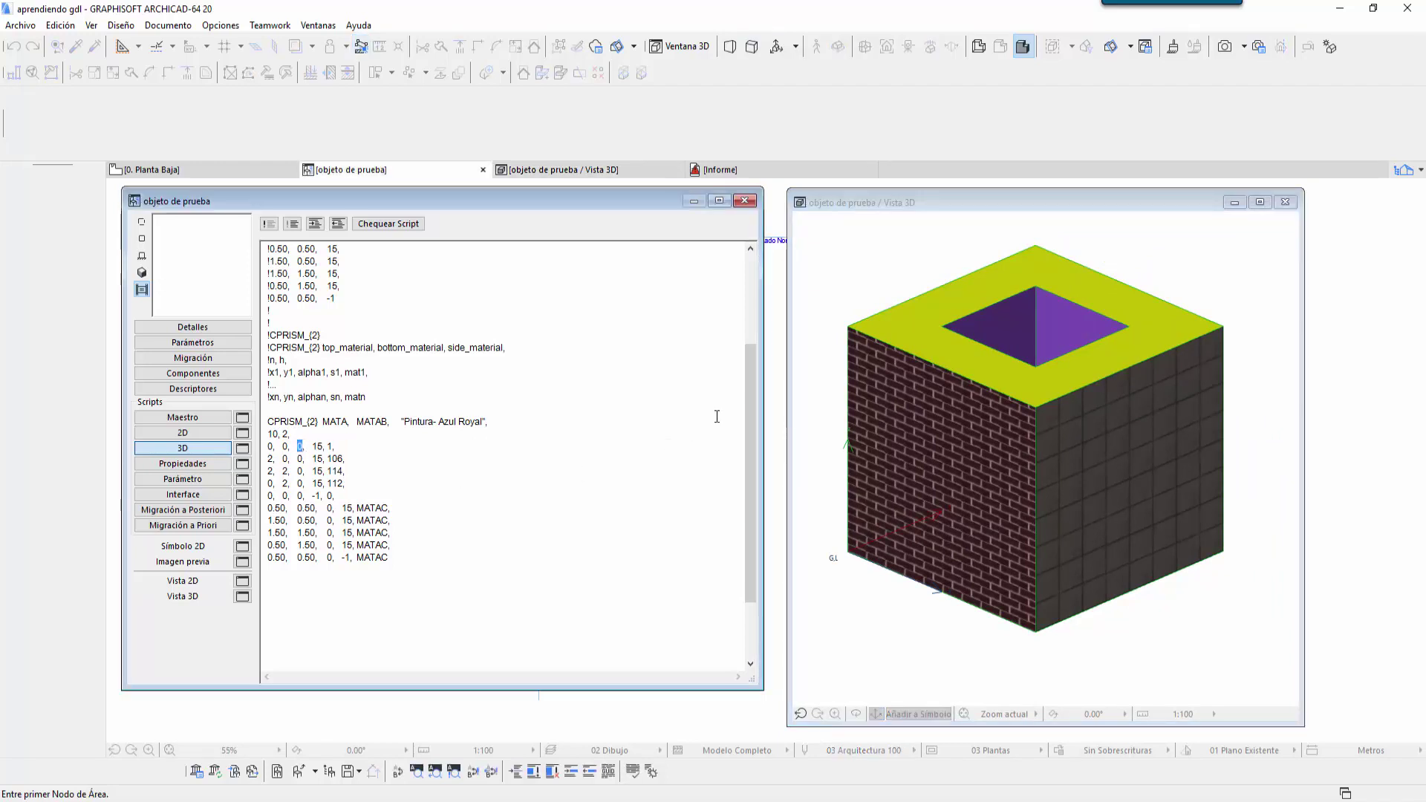
pyautogui.click(321, 446)
pyautogui.write('45')
# Step: Try a -45 edge angle on the first vertex line and view the inverted slope
pyautogui.click(1066, 487)
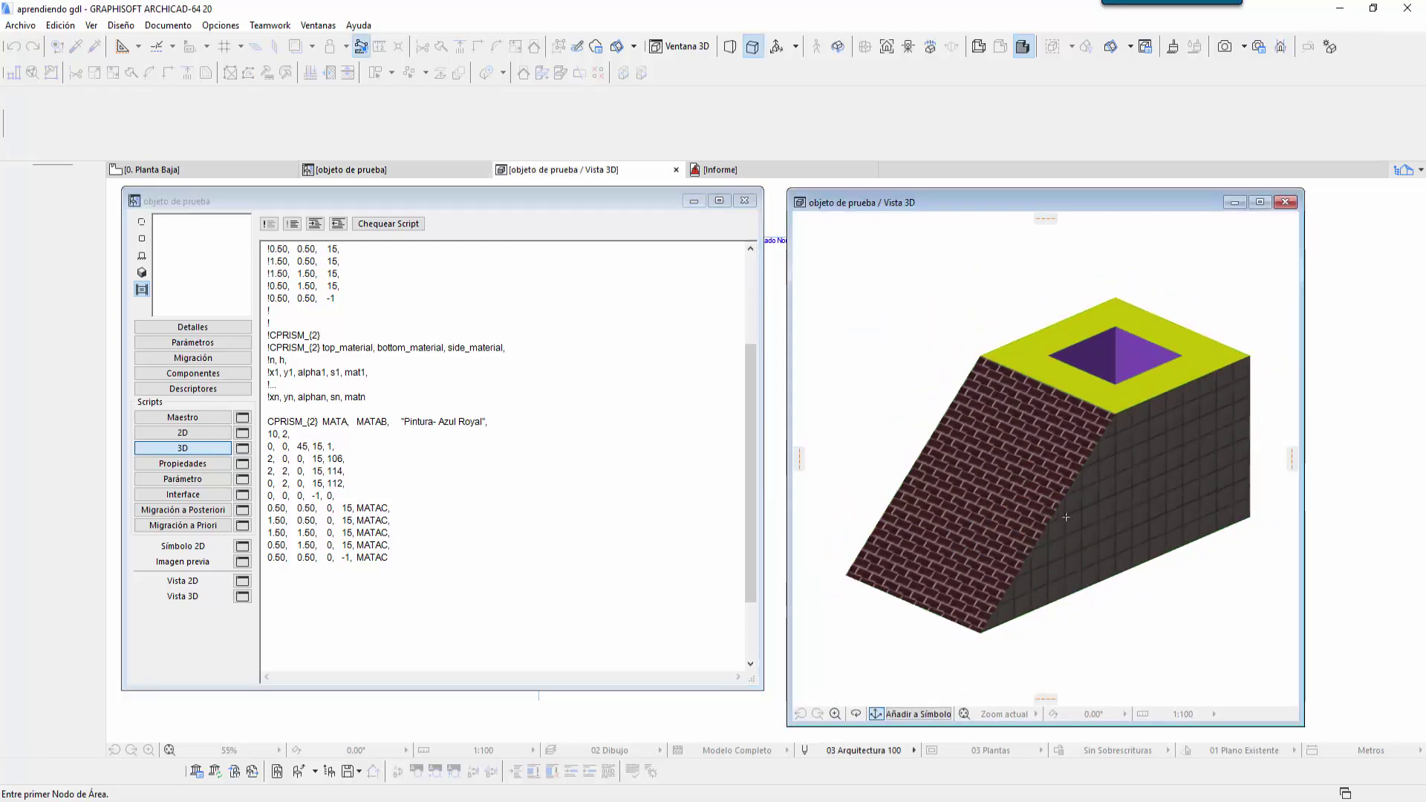
pyautogui.moveTo(1066, 487); pyautogui.dragTo(1134, 510, button='middle')
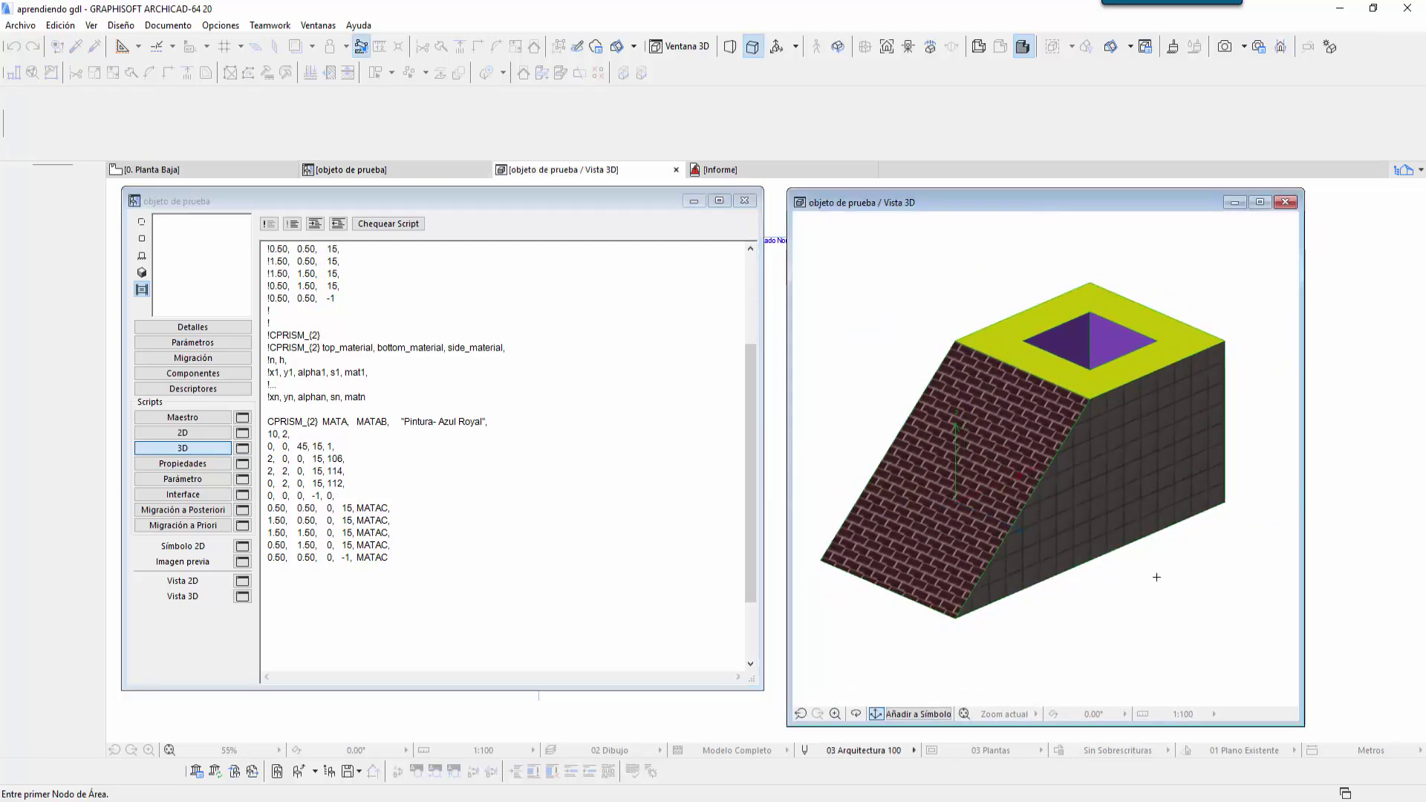
pyautogui.click(284, 434)
pyautogui.doubleClick(298, 446)
pyautogui.write('-')
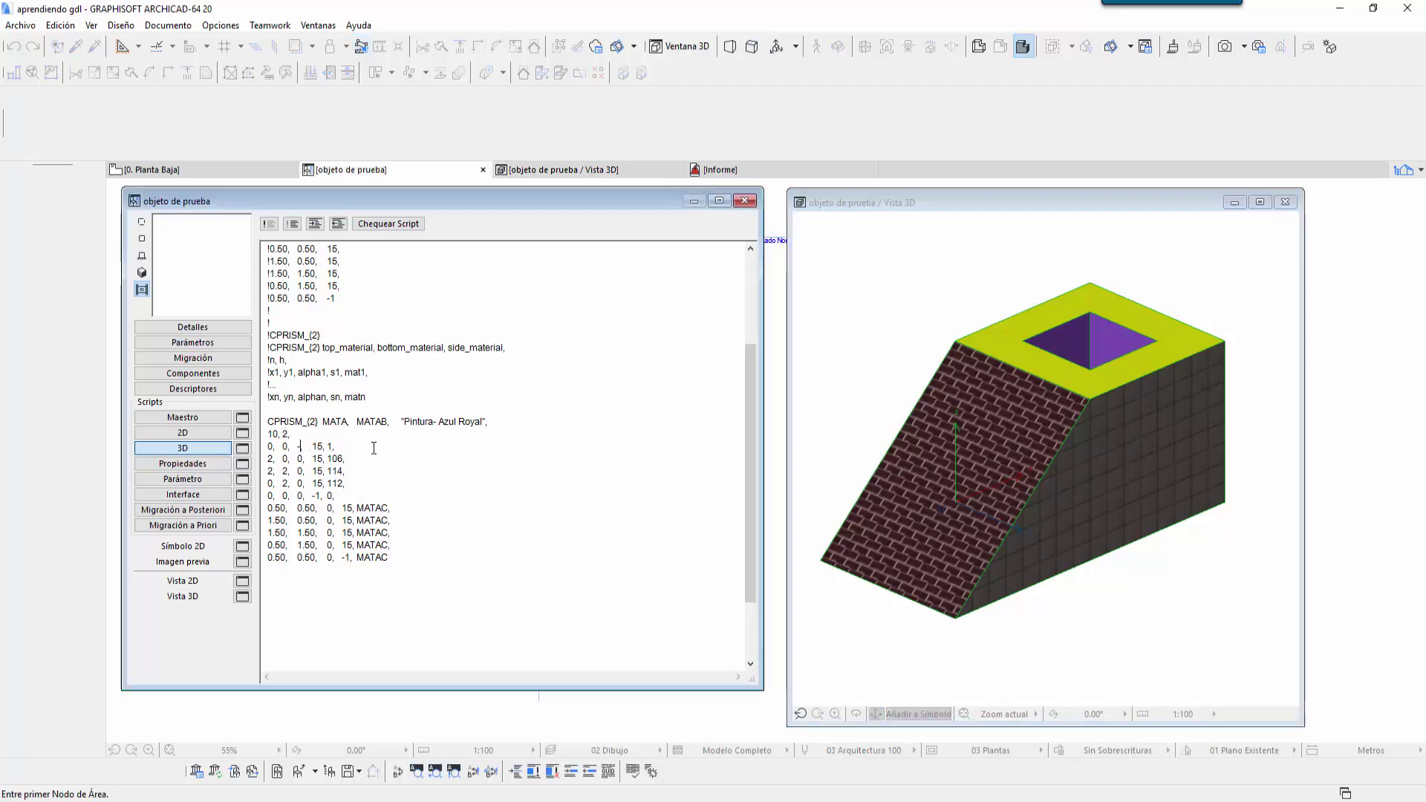
pyautogui.write('45')
pyautogui.moveTo(1040, 466)
pyautogui.keyDown('shift'); pyautogui.mouseDown(button='middle')
pyautogui.moveTo(958, 513)
pyautogui.moveTo(983, 505)
pyautogui.moveTo(982, 532)
pyautogui.moveTo(1015, 465)
pyautogui.moveTo(943, 493)
pyautogui.moveTo(1013, 512)
pyautogui.moveTo(988, 506)
pyautogui.moveTo(1033, 501)
pyautogui.moveTo(1010, 559)
pyautogui.mouseUp(button='middle'); pyautogui.keyUp('shift')
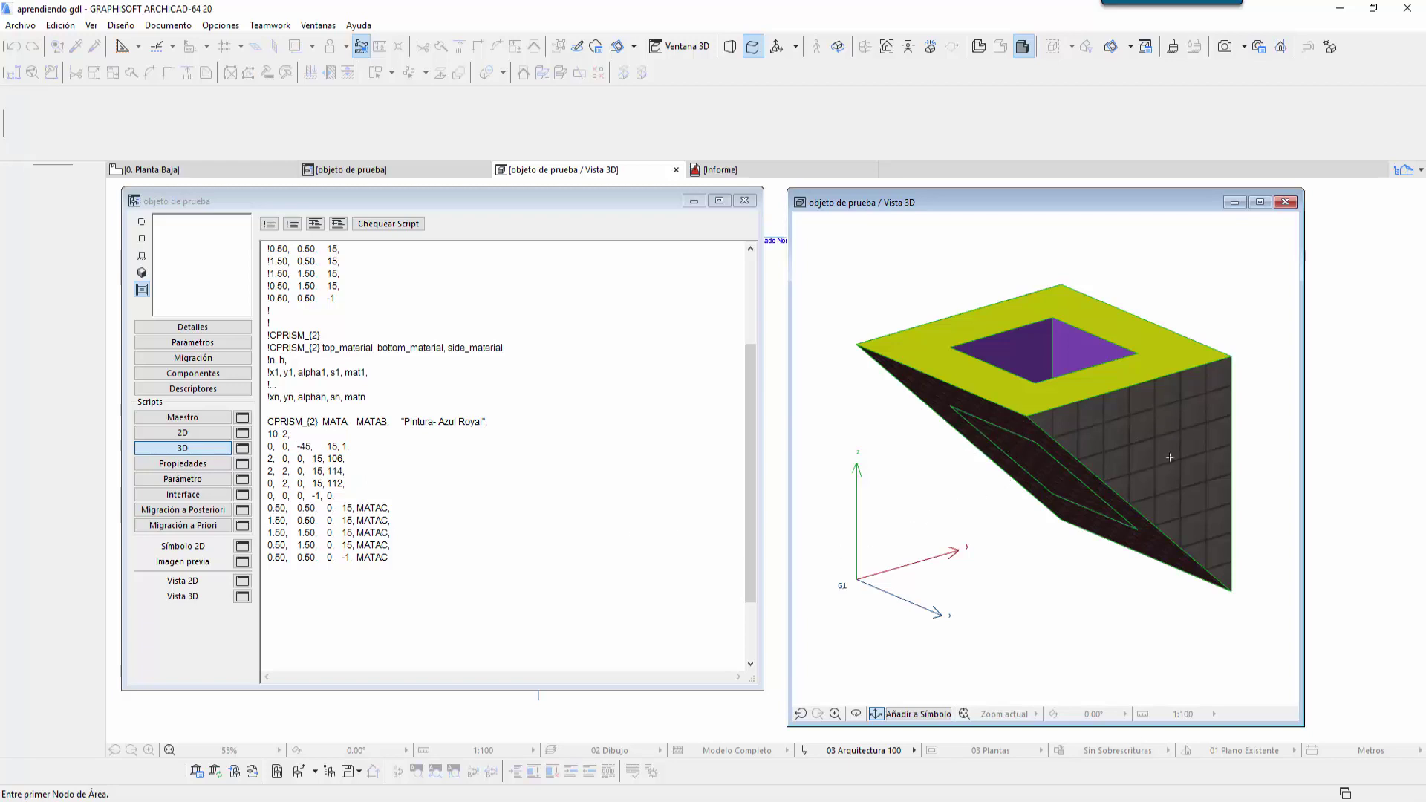
# Step: Make the first vertex's edge angle positive 45 and regenerate the outward slope
pyautogui.click(301, 447)
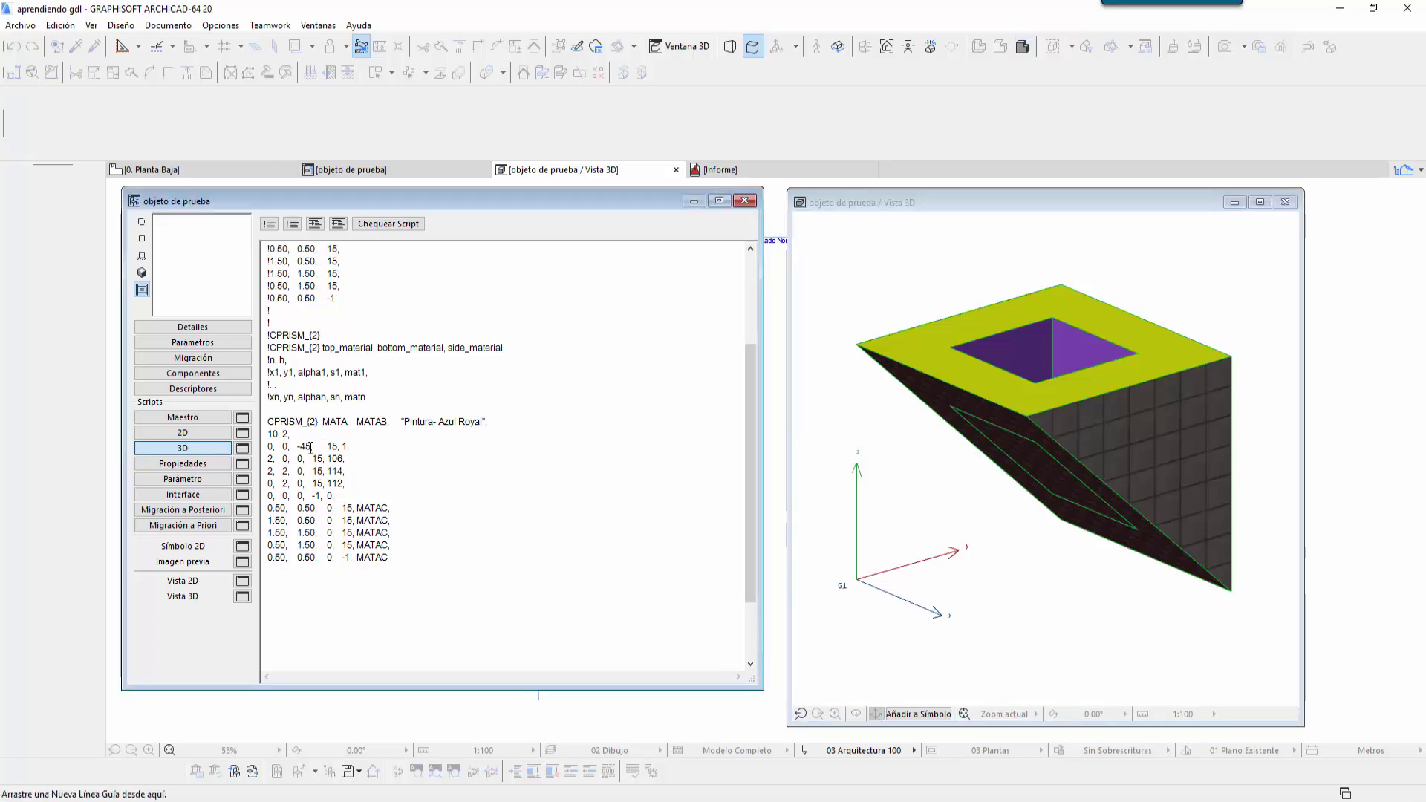
pyautogui.press('BackSpace')
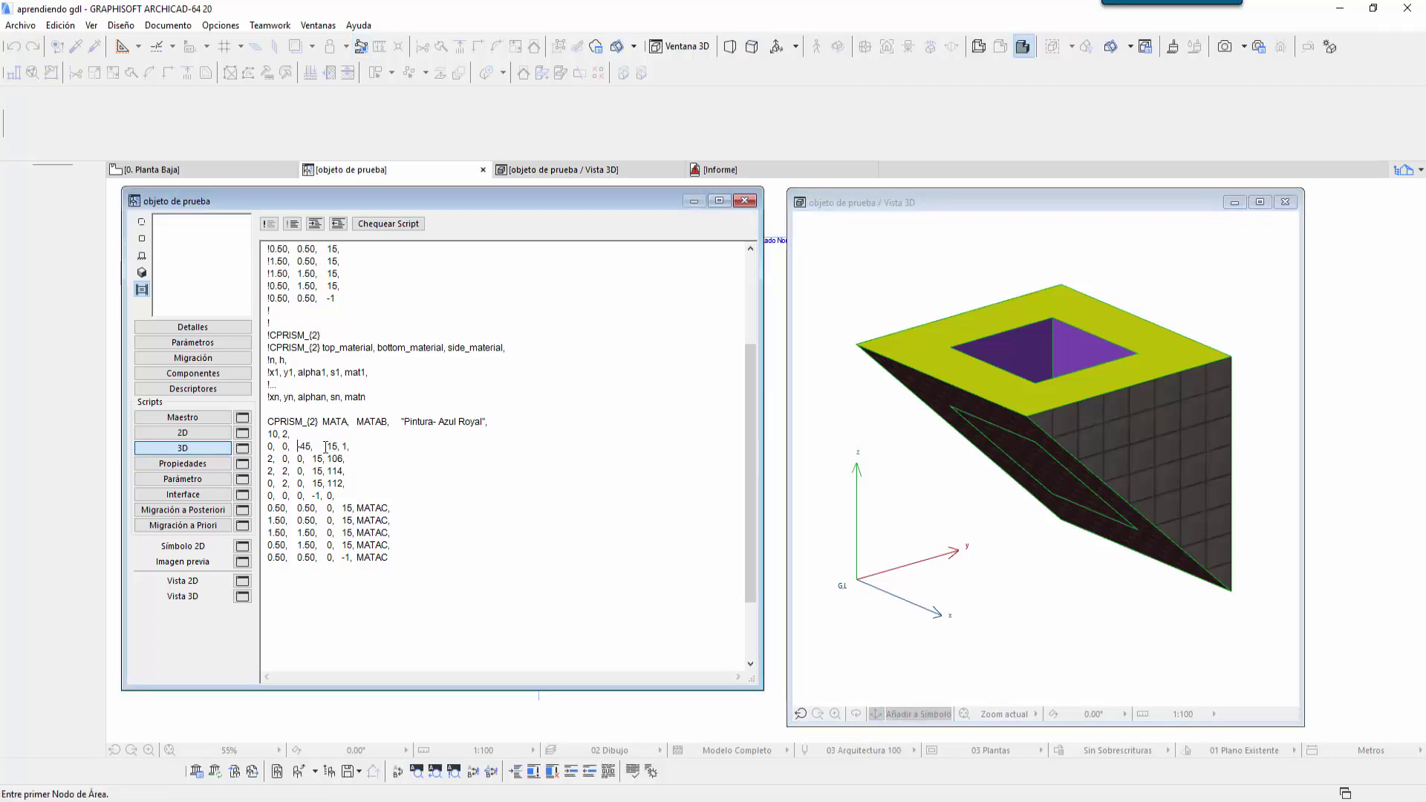
pyautogui.press('BackSpace')
pyautogui.click(976, 557)
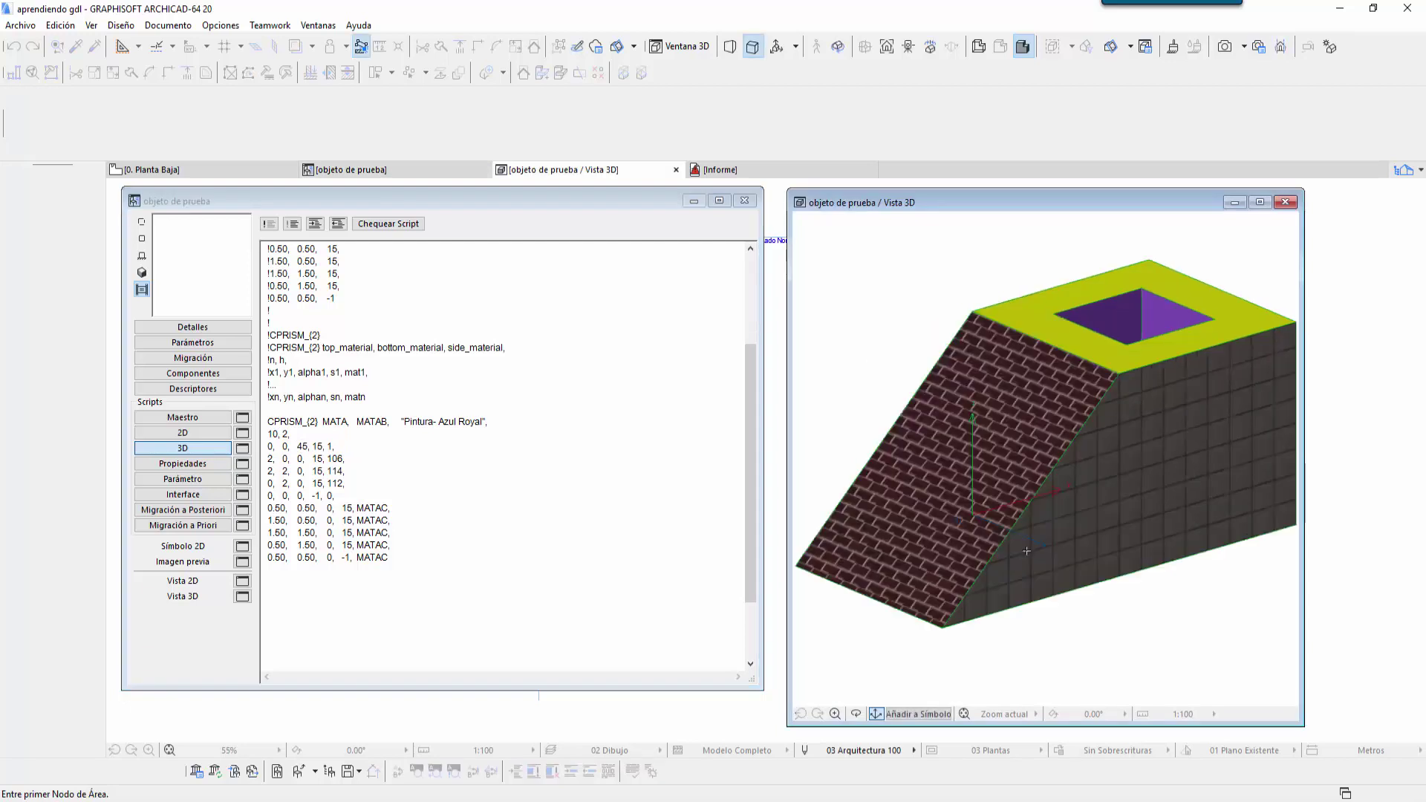
pyautogui.click(300, 448)
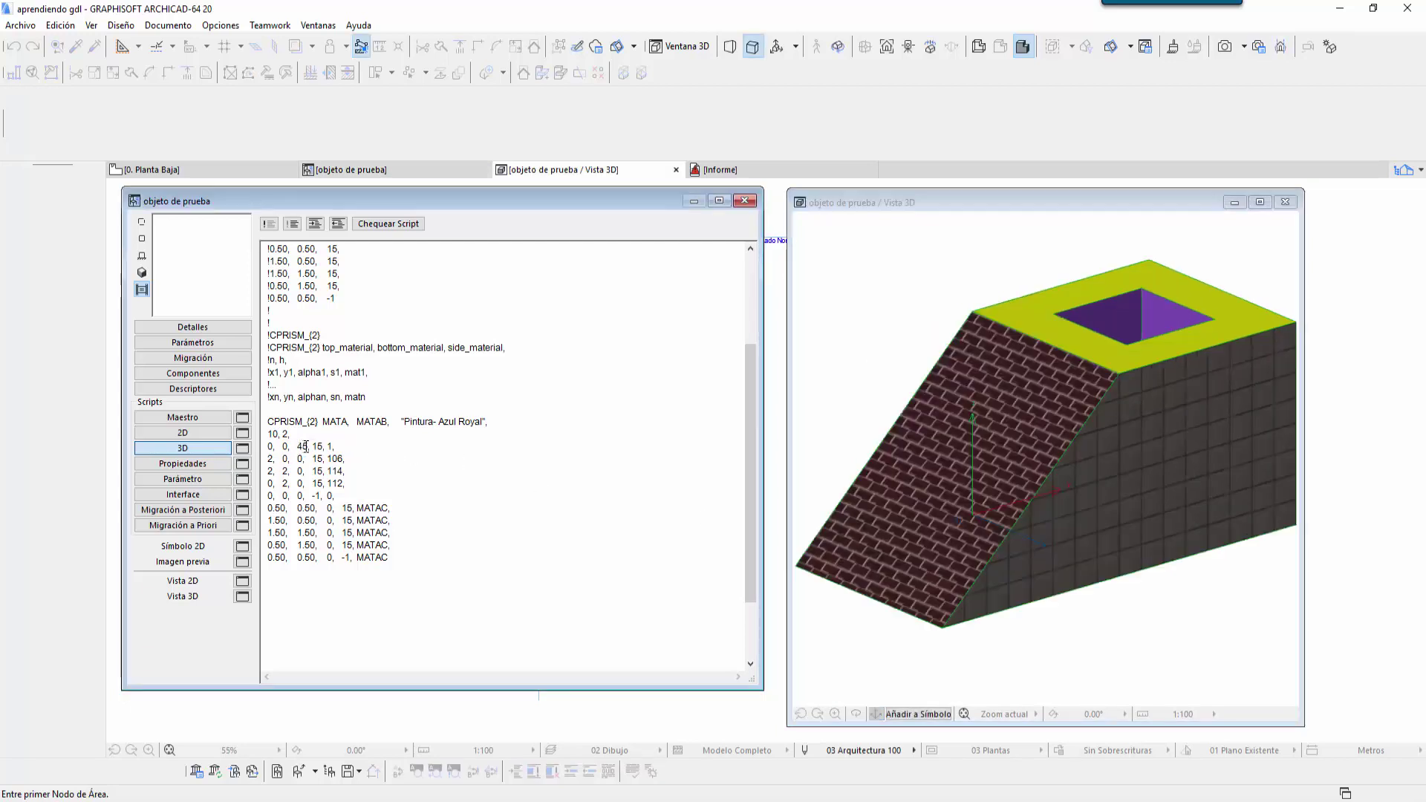
pyautogui.doubleClick(302, 447)
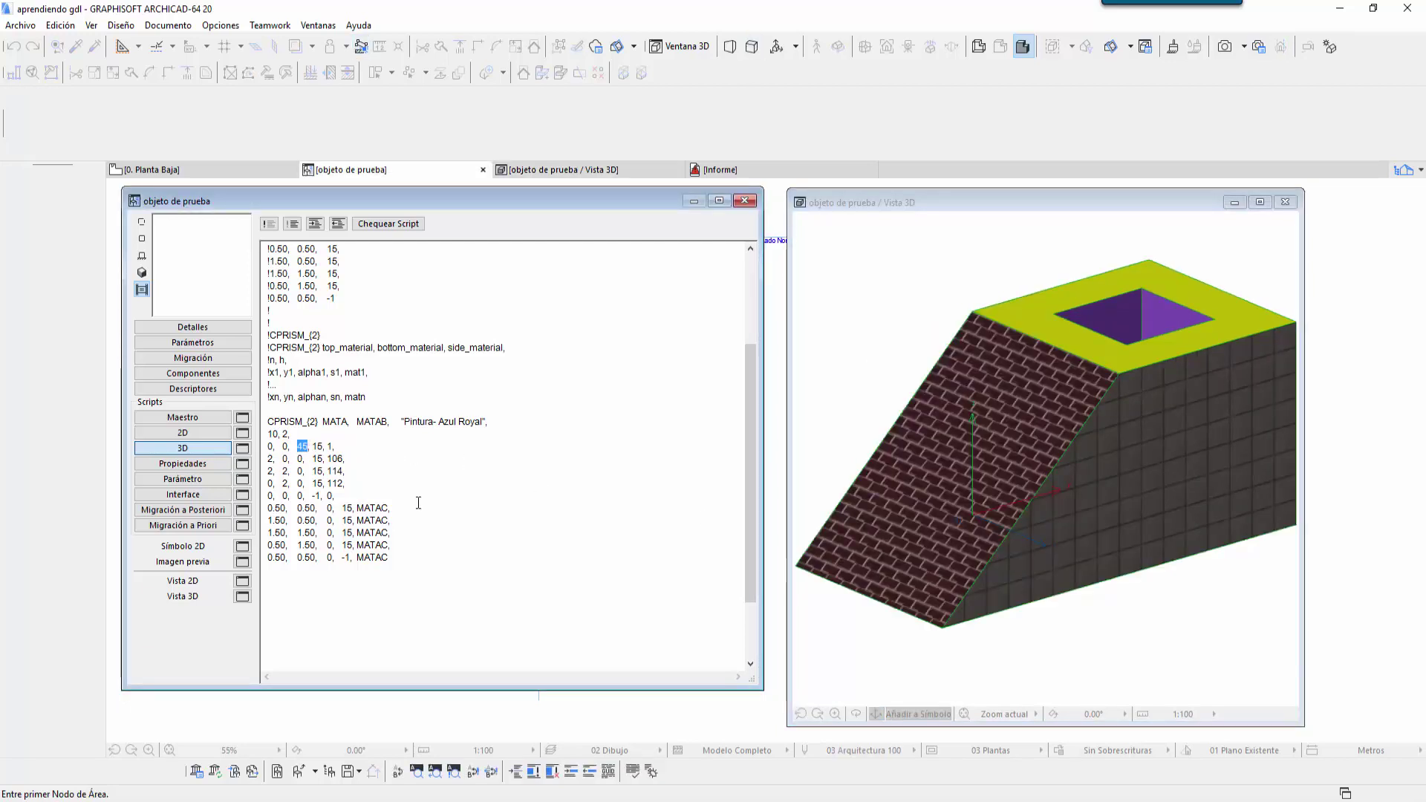
# Step: Test first-edge angles of 90 and then 89, regenerating the 3D preview each time
pyautogui.write('90')
pyautogui.click(1117, 574)
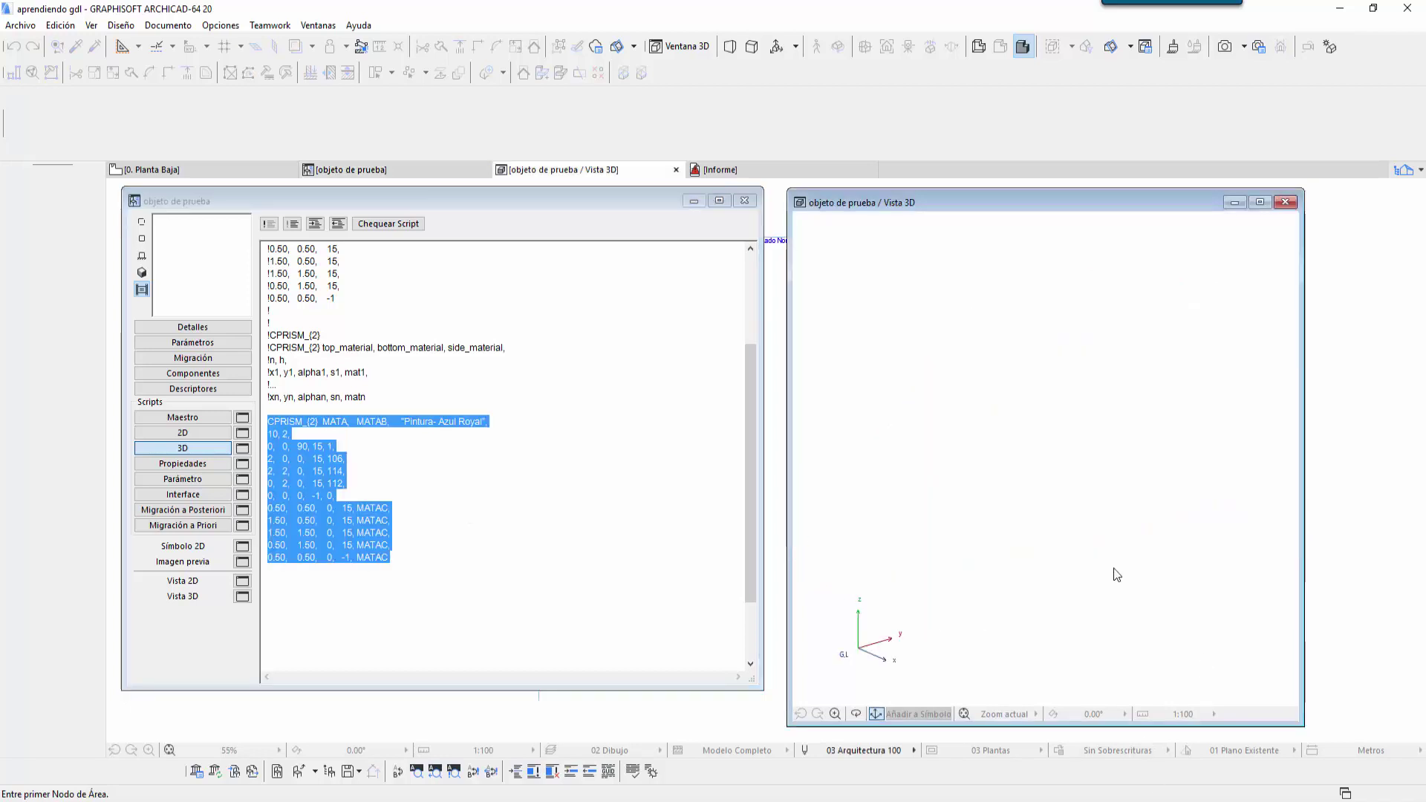
pyautogui.click(361, 460)
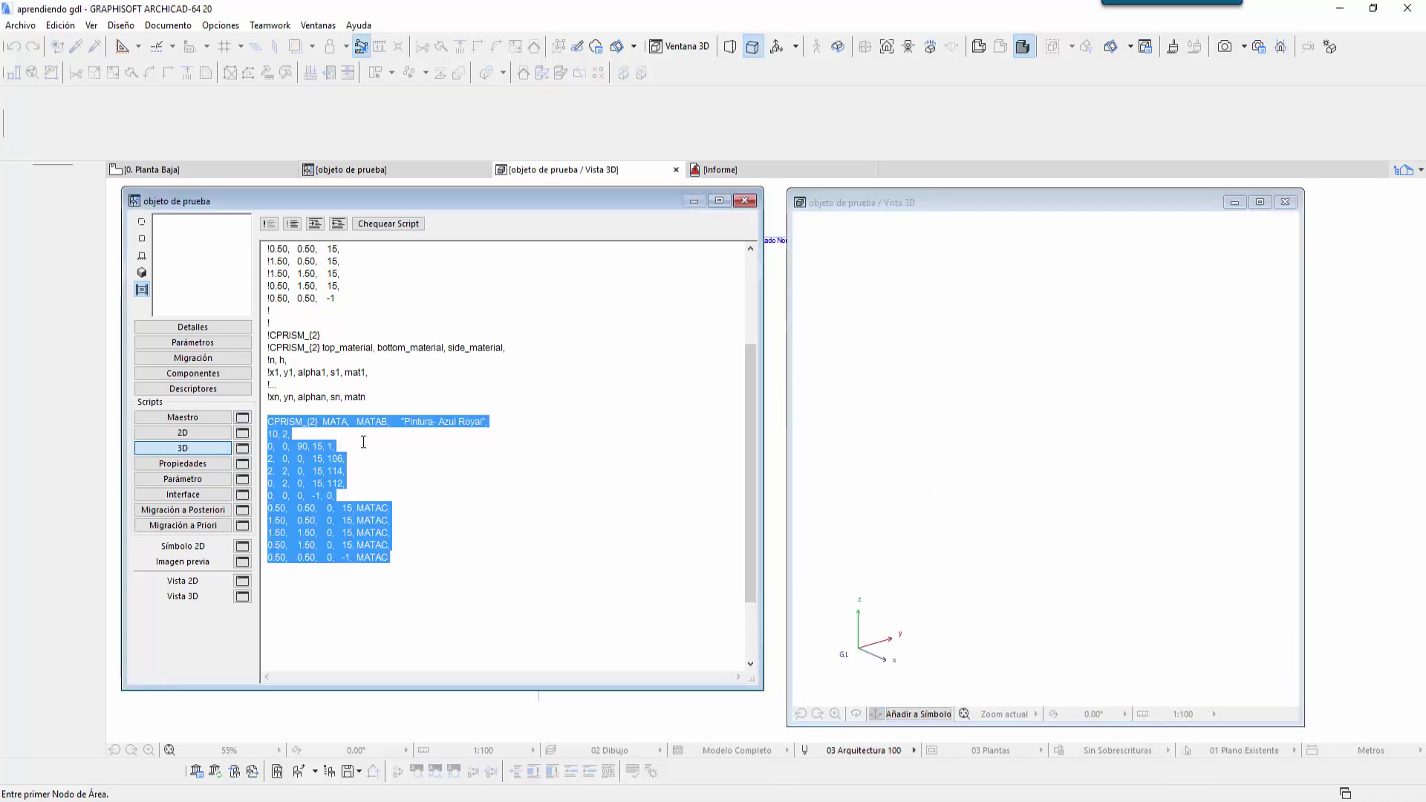
pyautogui.doubleClick(302, 446)
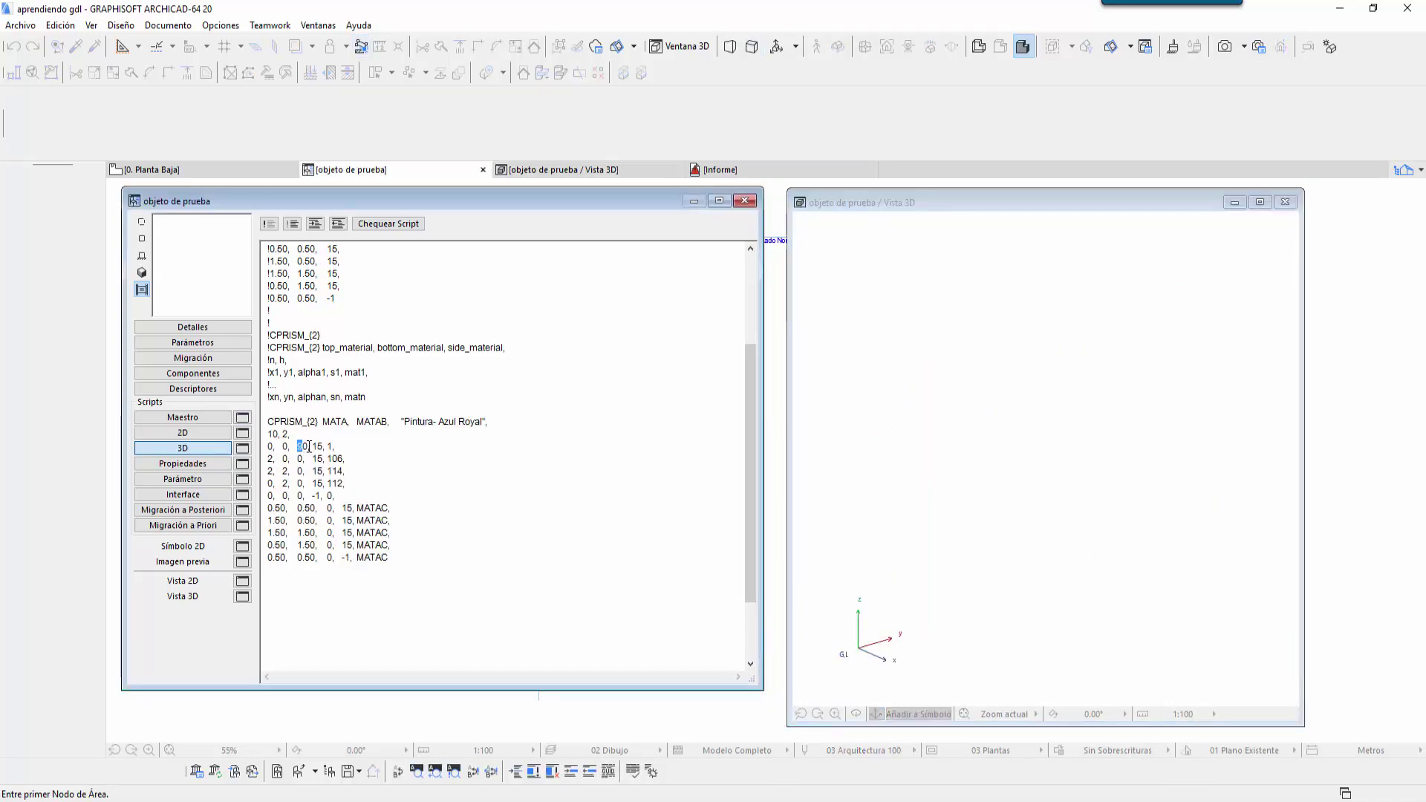
pyautogui.moveTo(309, 446); pyautogui.dragTo(312, 446)
pyautogui.write('89')
pyautogui.click(1098, 515)
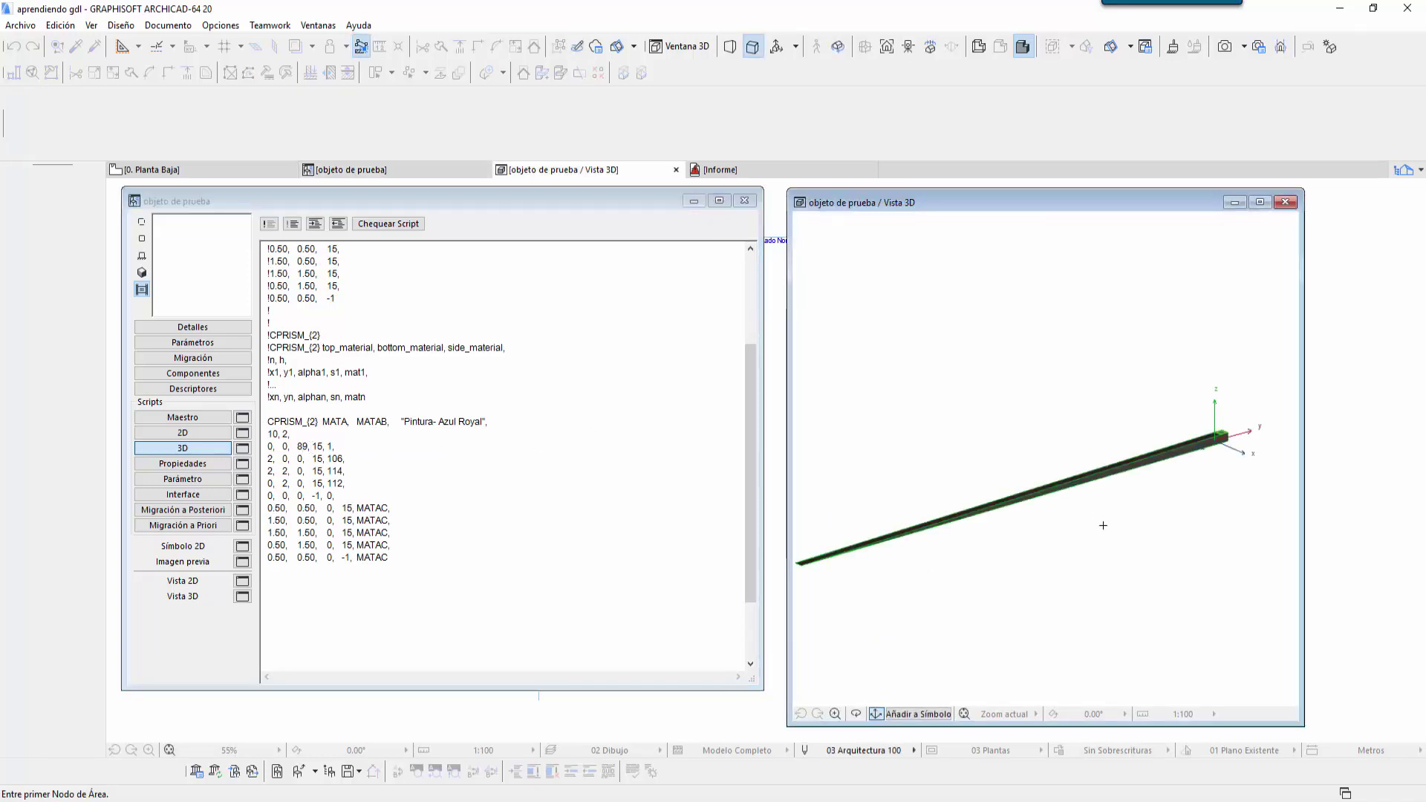
# Step: Restore the first edge angle to 45 and regenerate the sloped brick face
pyautogui.click(297, 446)
pyautogui.moveTo(296, 446); pyautogui.dragTo(309, 446)
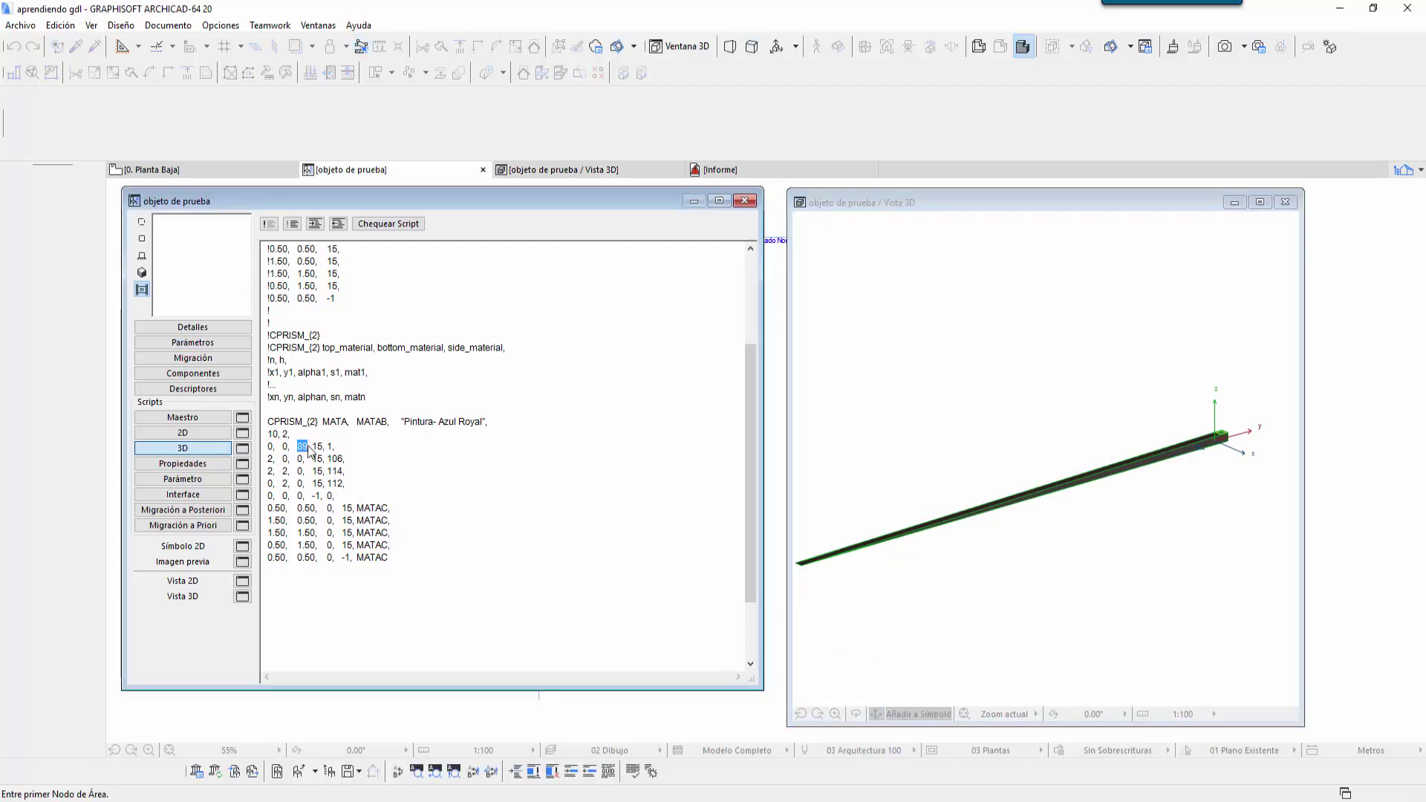
pyautogui.write('45')
pyautogui.click(1099, 532)
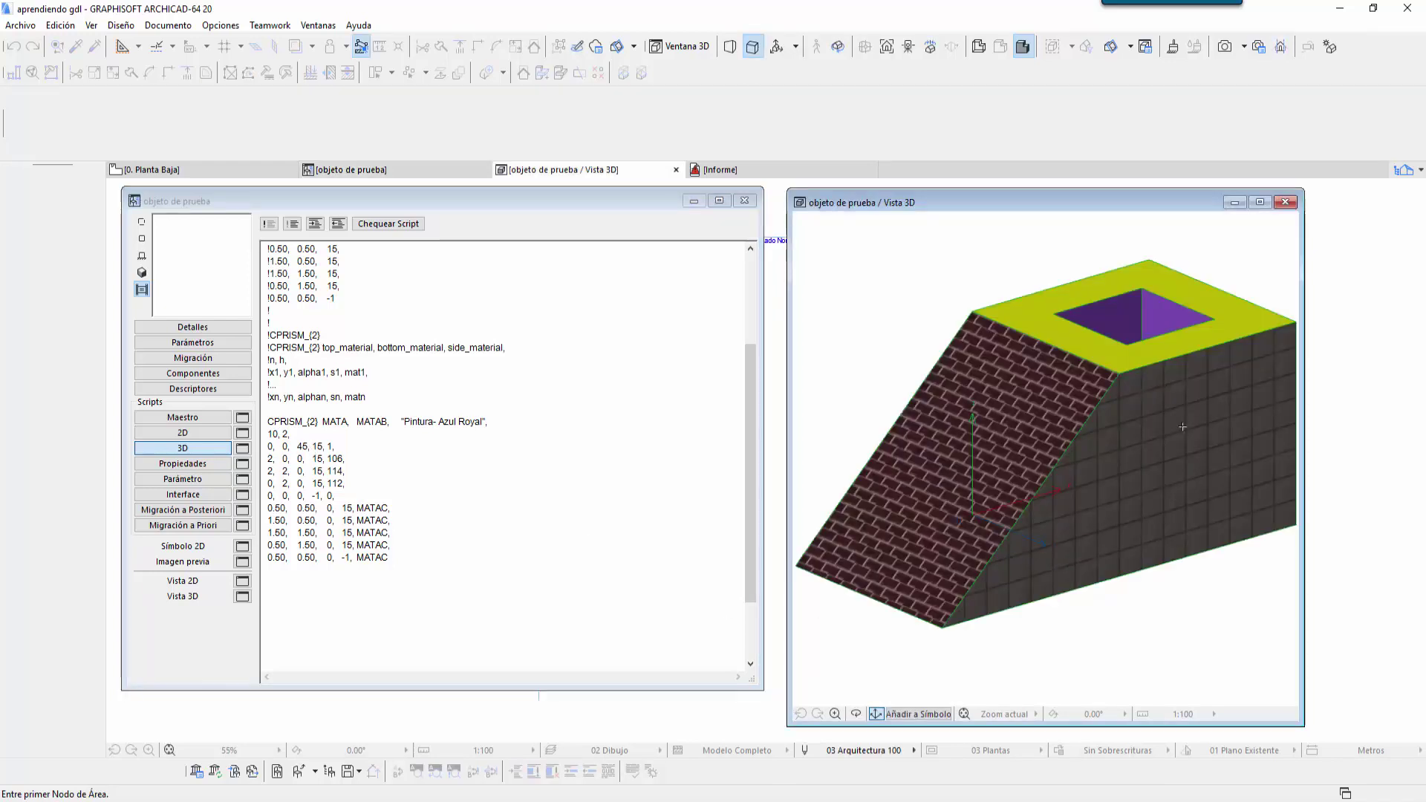
pyautogui.click(299, 458)
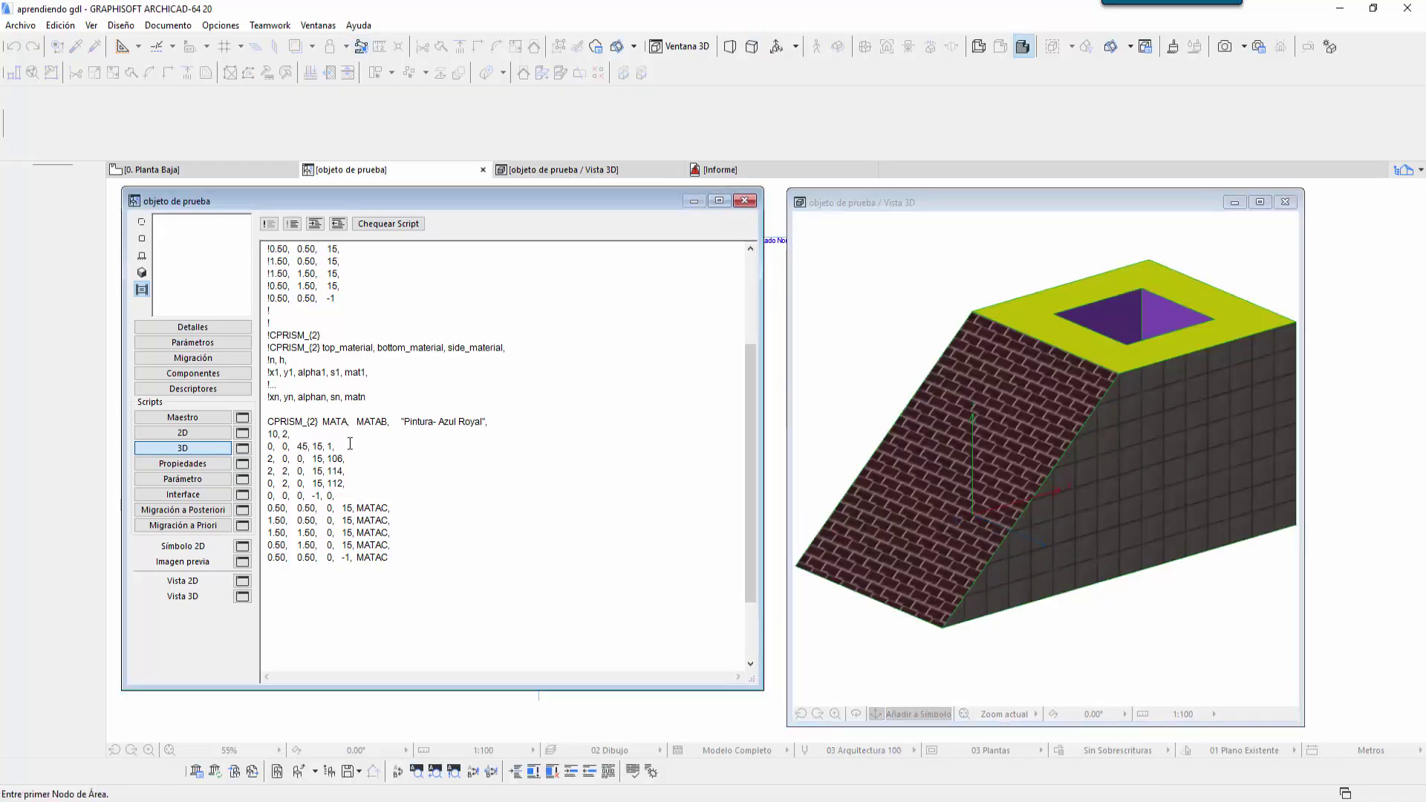
# Step: Set the remaining outer edge angles to 30, 60 and 10, regenerating after each
pyautogui.write('3')
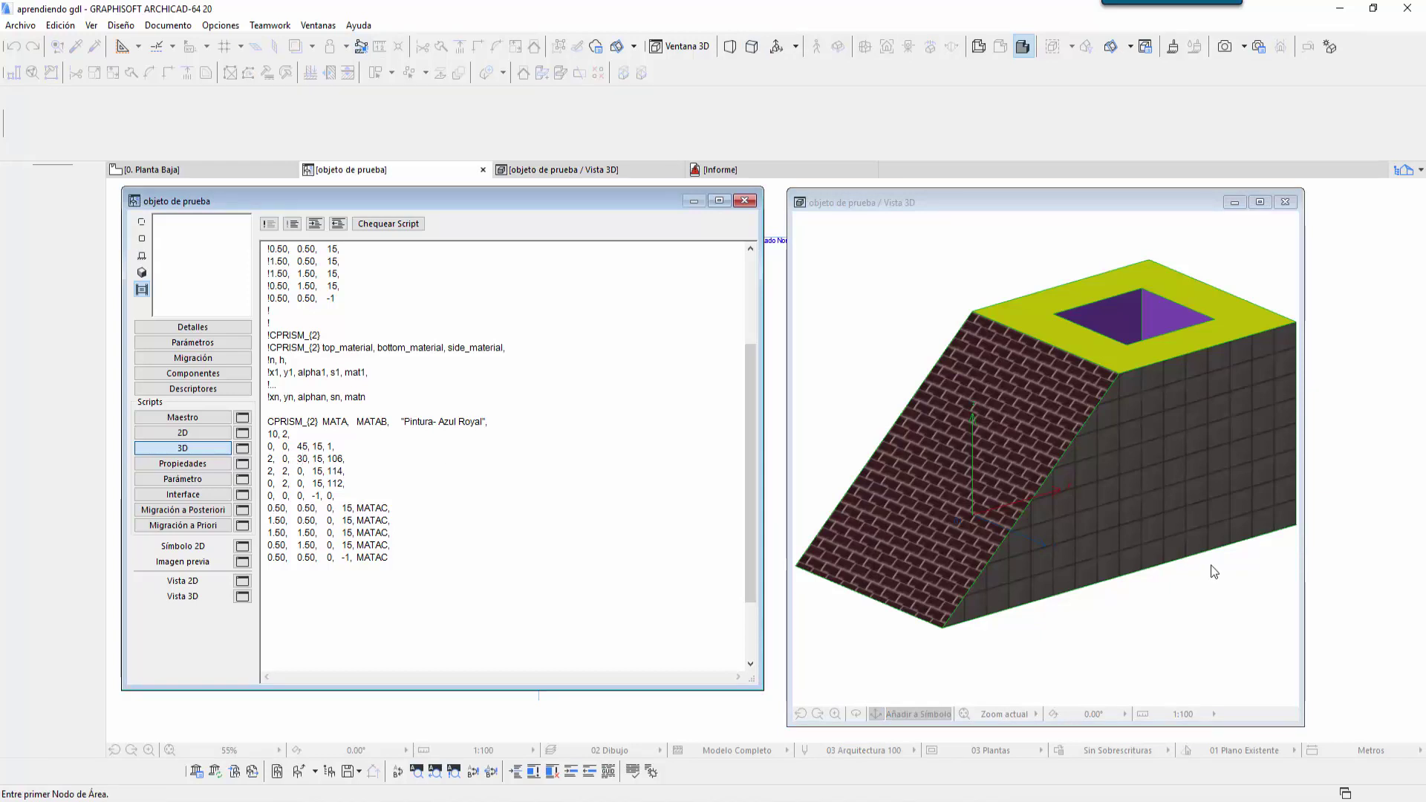
pyautogui.click(1157, 628)
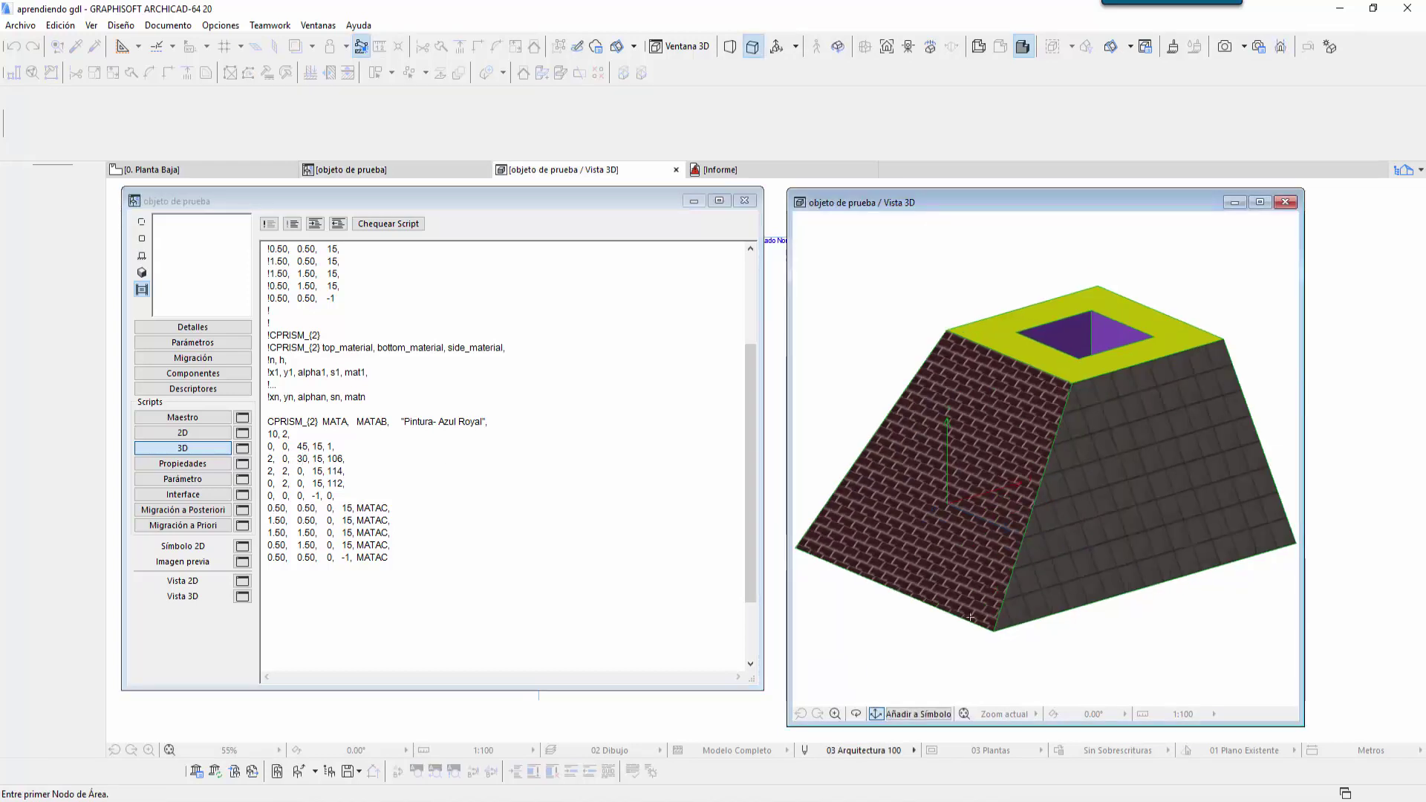
pyautogui.click(298, 471)
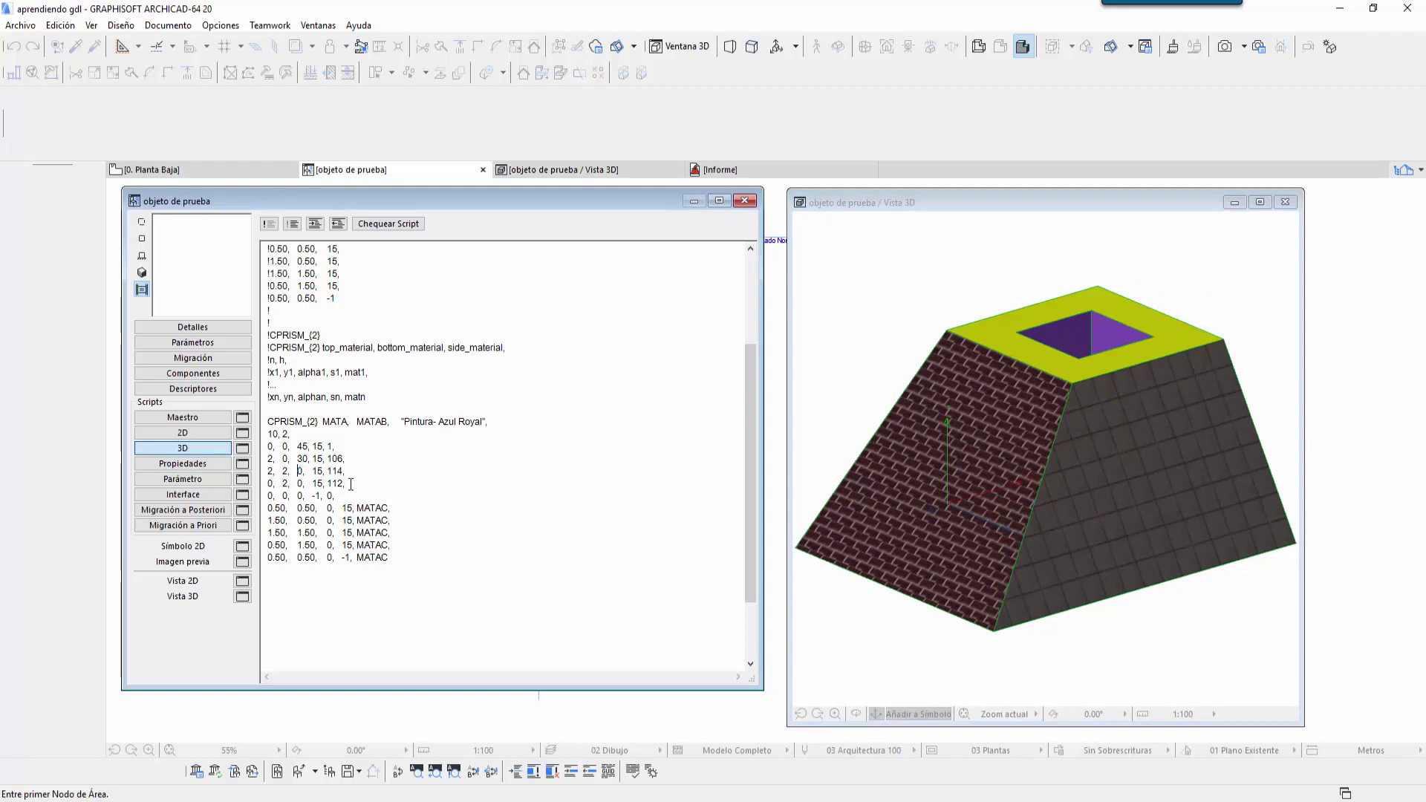
pyautogui.write('6')
pyautogui.click(1092, 533)
pyautogui.click(301, 471)
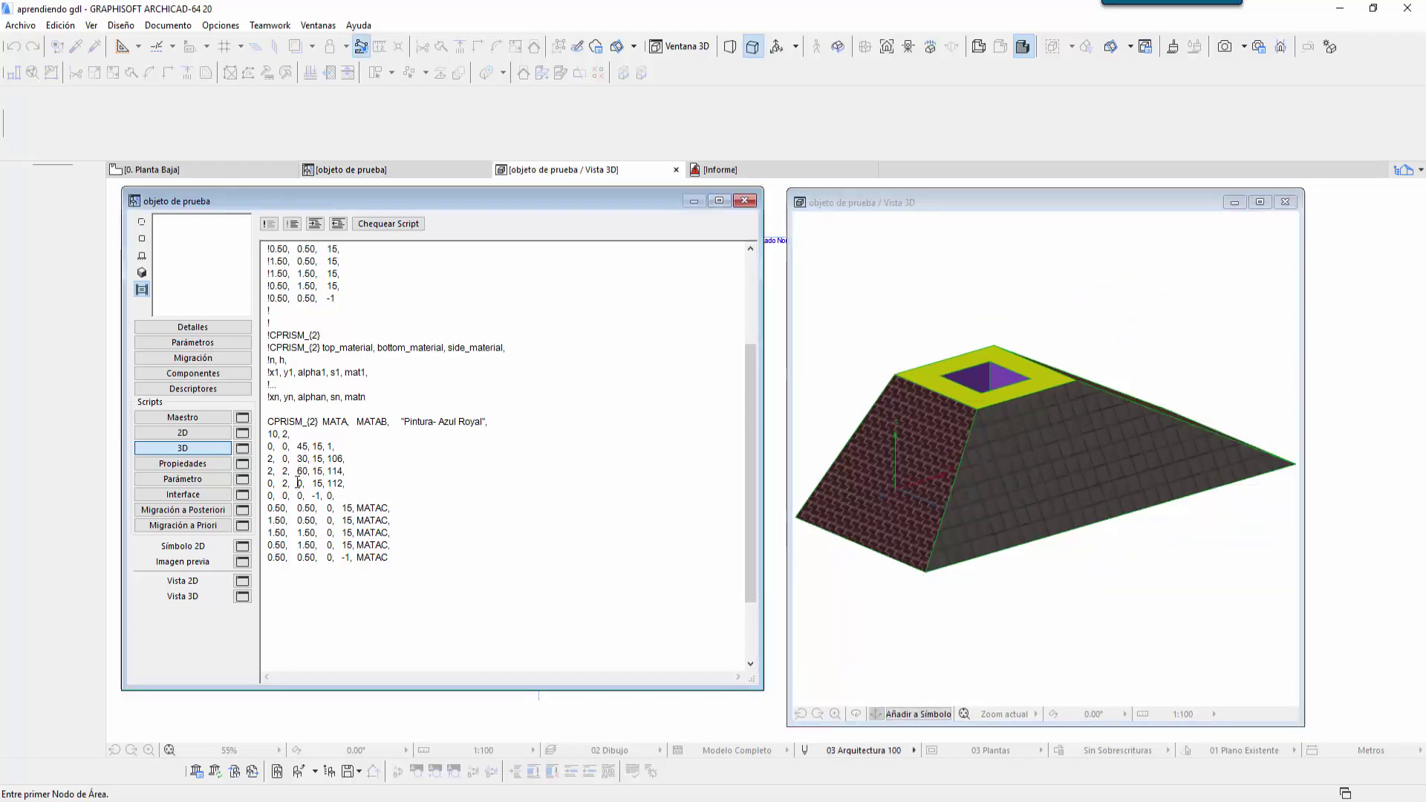
pyautogui.click(299, 484)
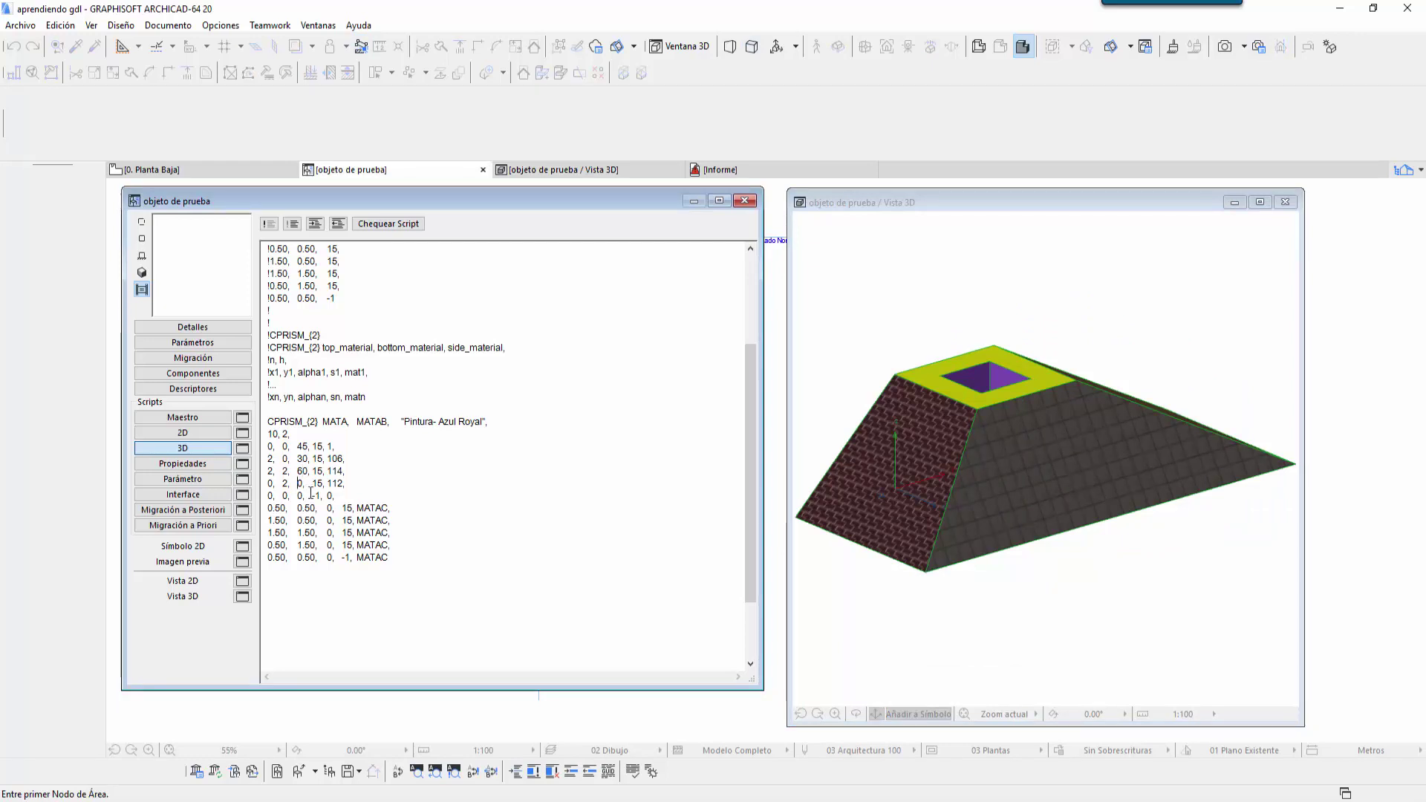
pyautogui.write('1')
pyautogui.click(902, 655)
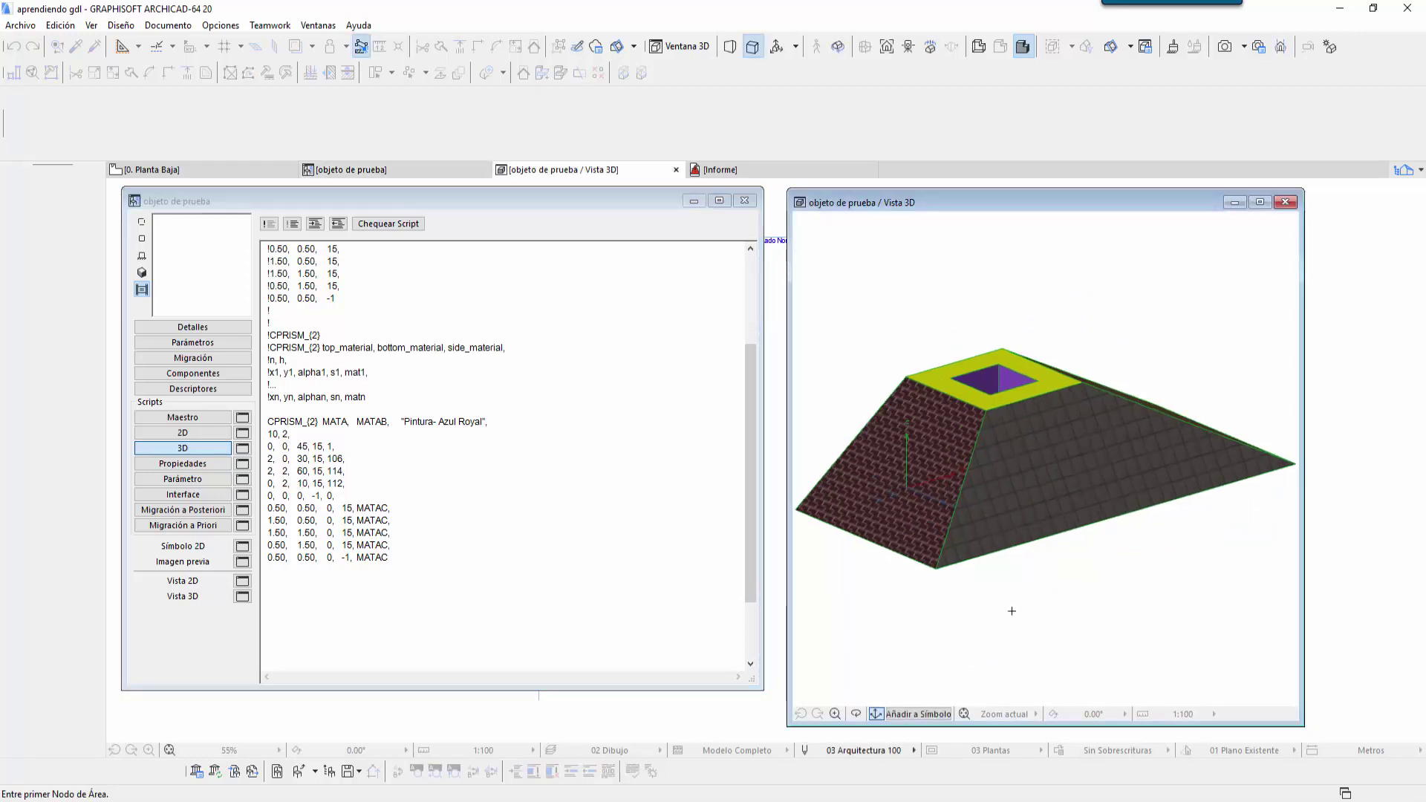
pyautogui.keyDown('shift'); pyautogui.moveTo(1040, 575); pyautogui.dragTo(1075, 608, button='middle'); pyautogui.keyUp('shift')
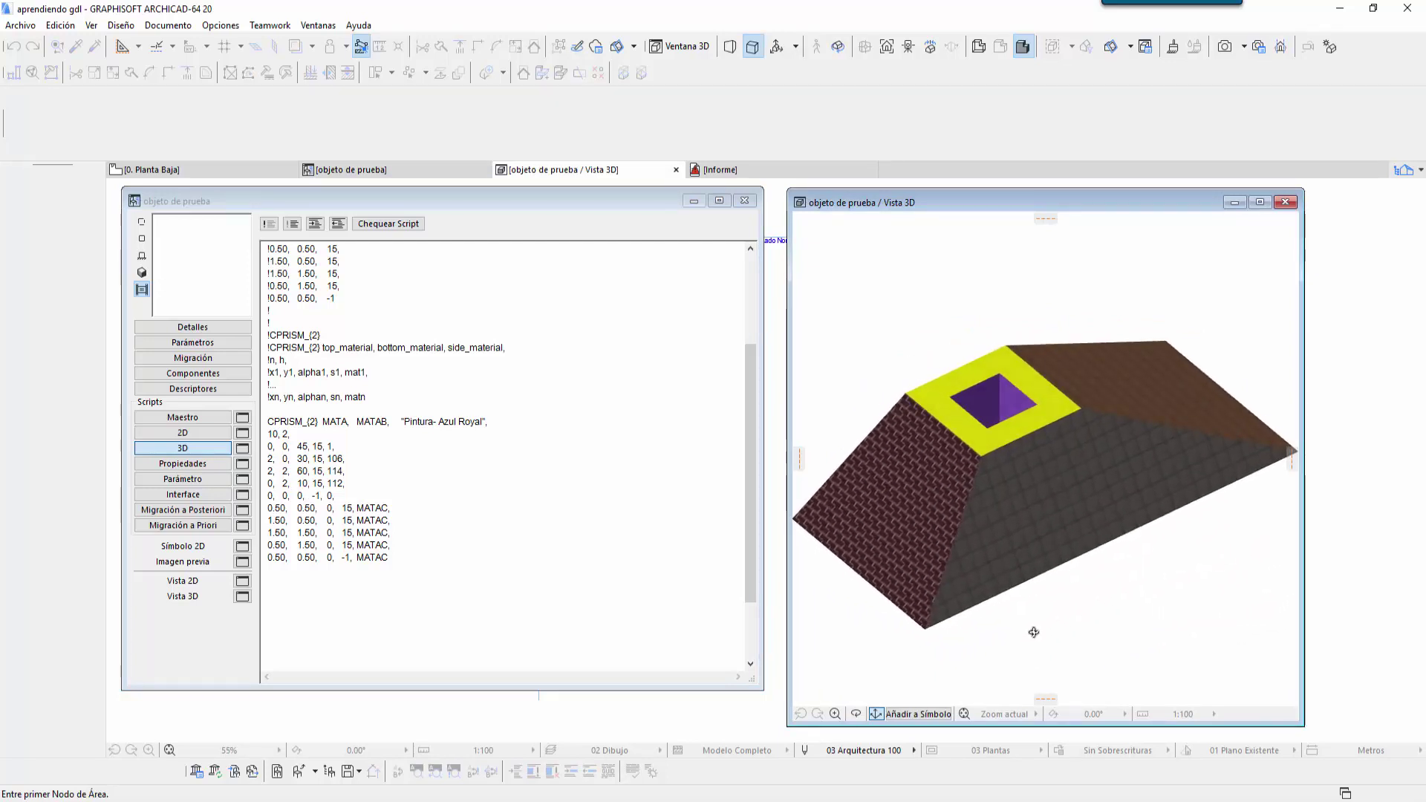
pyautogui.keyDown('shift'); pyautogui.moveTo(1035, 631); pyautogui.dragTo(1064, 492, button='middle'); pyautogui.keyUp('shift')
pyautogui.keyDown('shift'); pyautogui.moveTo(1020, 438); pyautogui.dragTo(1095, 381, button='middle'); pyautogui.keyUp('shift')
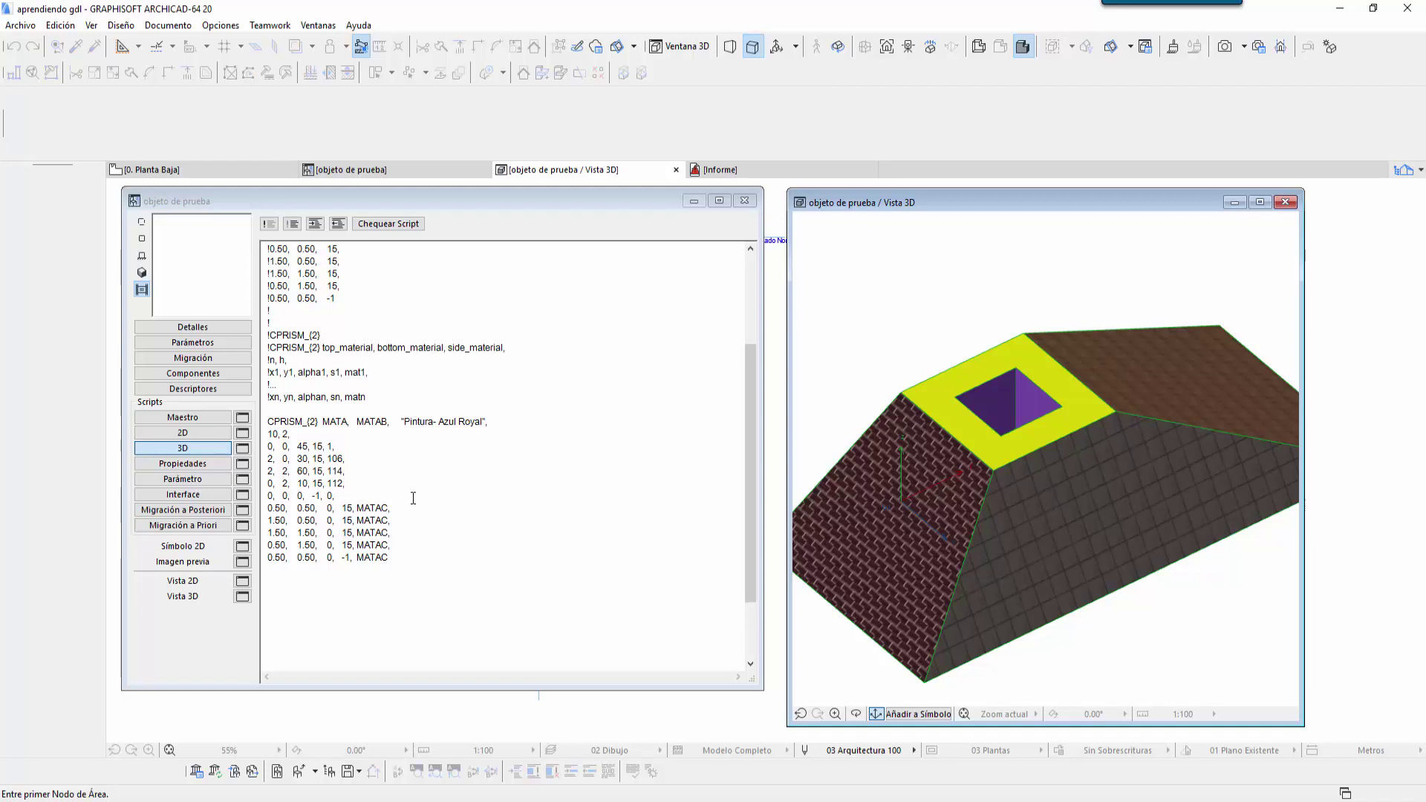
pyautogui.scroll(2, 995, 404)
pyautogui.scroll(2, 995, 405)
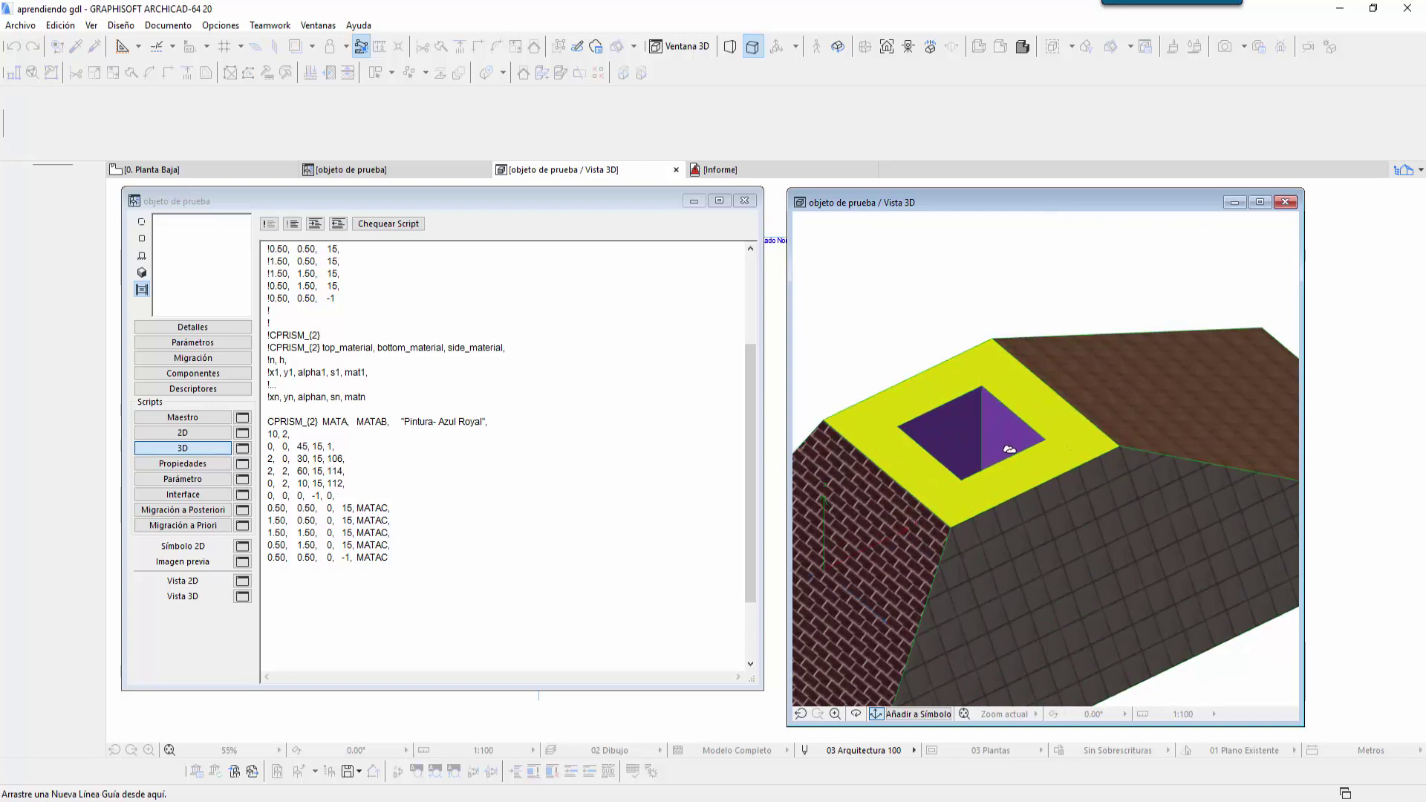
pyautogui.moveTo(1009, 451)
pyautogui.keyDown('shift'); pyautogui.mouseDown(button='middle')
pyautogui.moveTo(948, 592)
pyautogui.moveTo(923, 583)
pyautogui.moveTo(939, 547)
pyautogui.moveTo(937, 570)
pyautogui.moveTo(914, 580)
pyautogui.mouseUp(button='middle'); pyautogui.keyUp('shift')
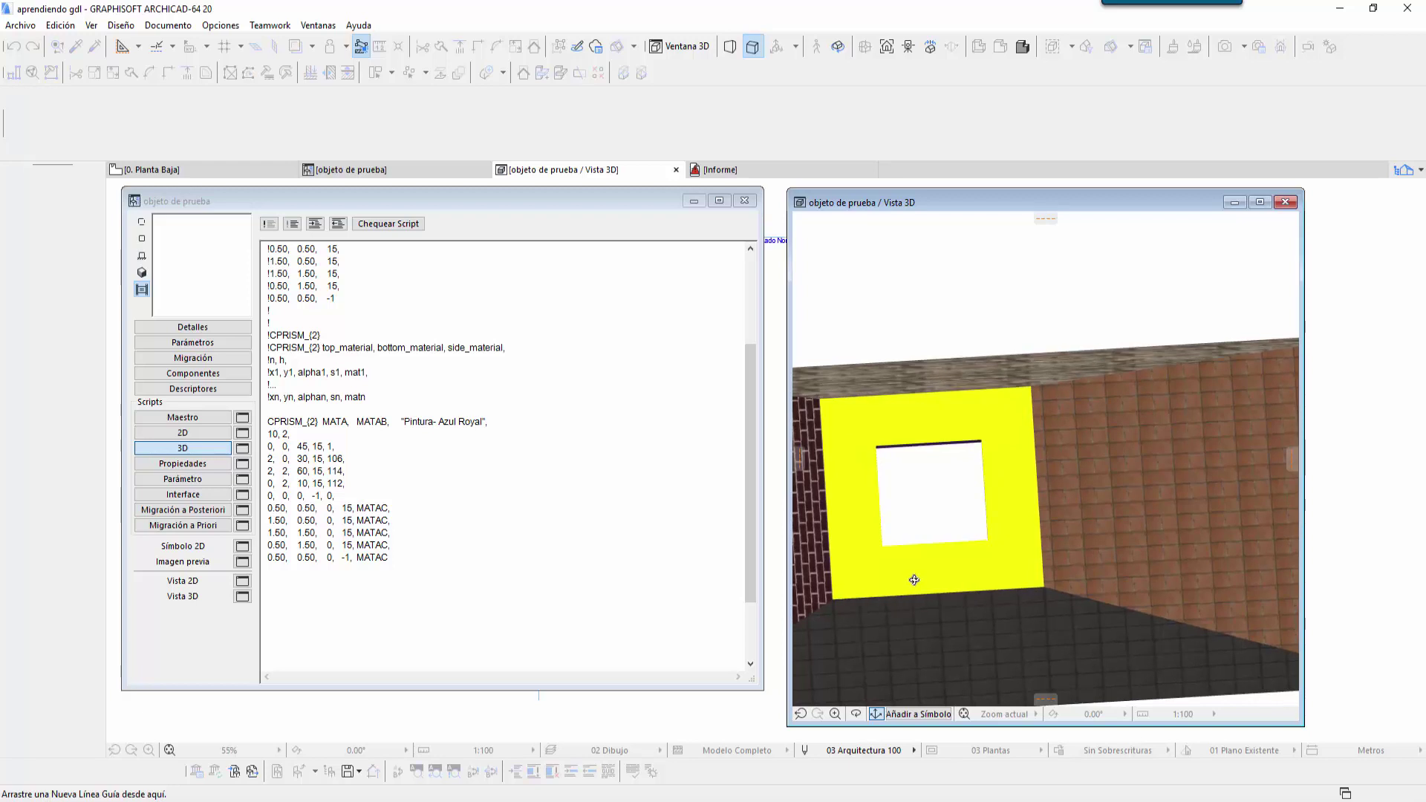
pyautogui.middleClick(915, 580)
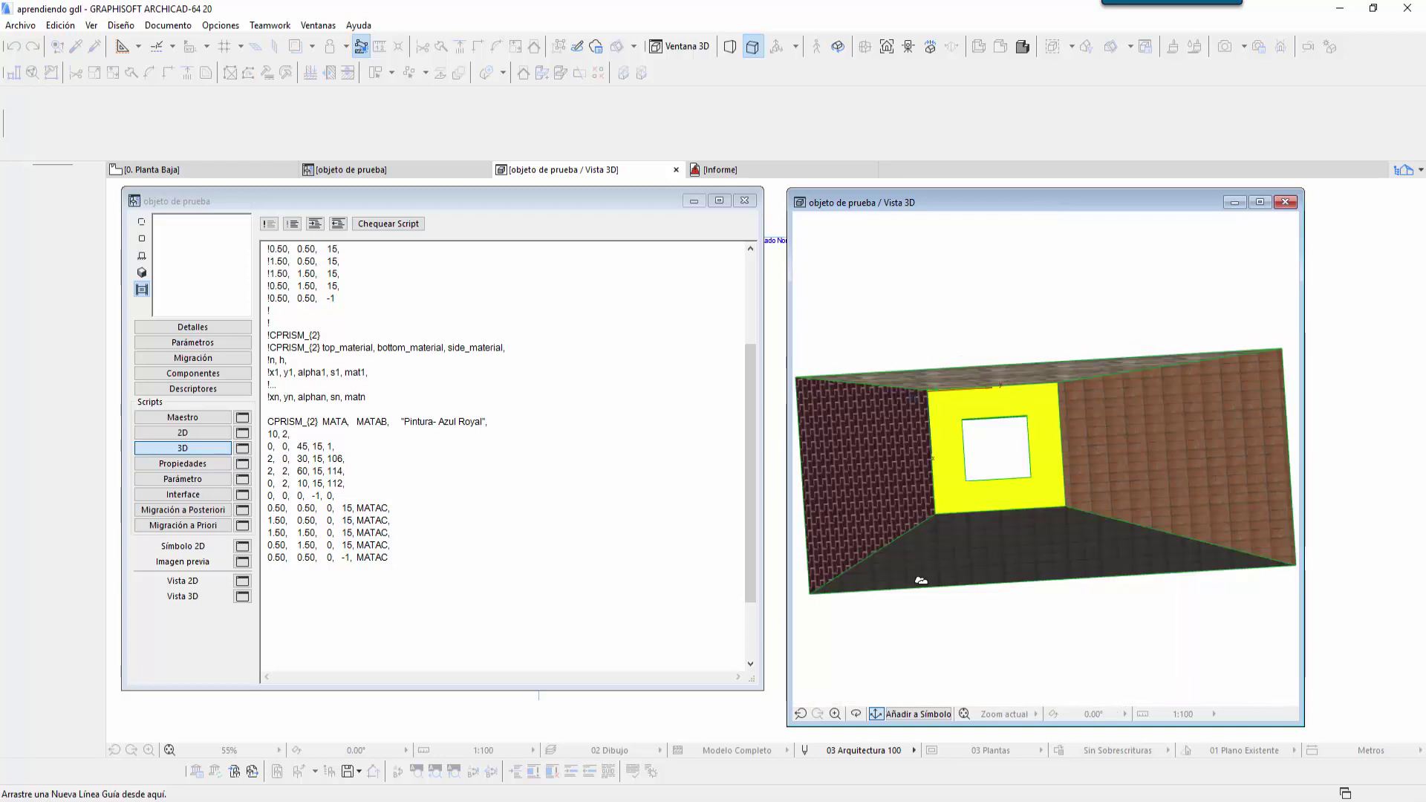
# Step: Change the angle on the first four inner MATAC edge lines from 0 to -10
pyautogui.click(329, 507)
pyautogui.write('-1')
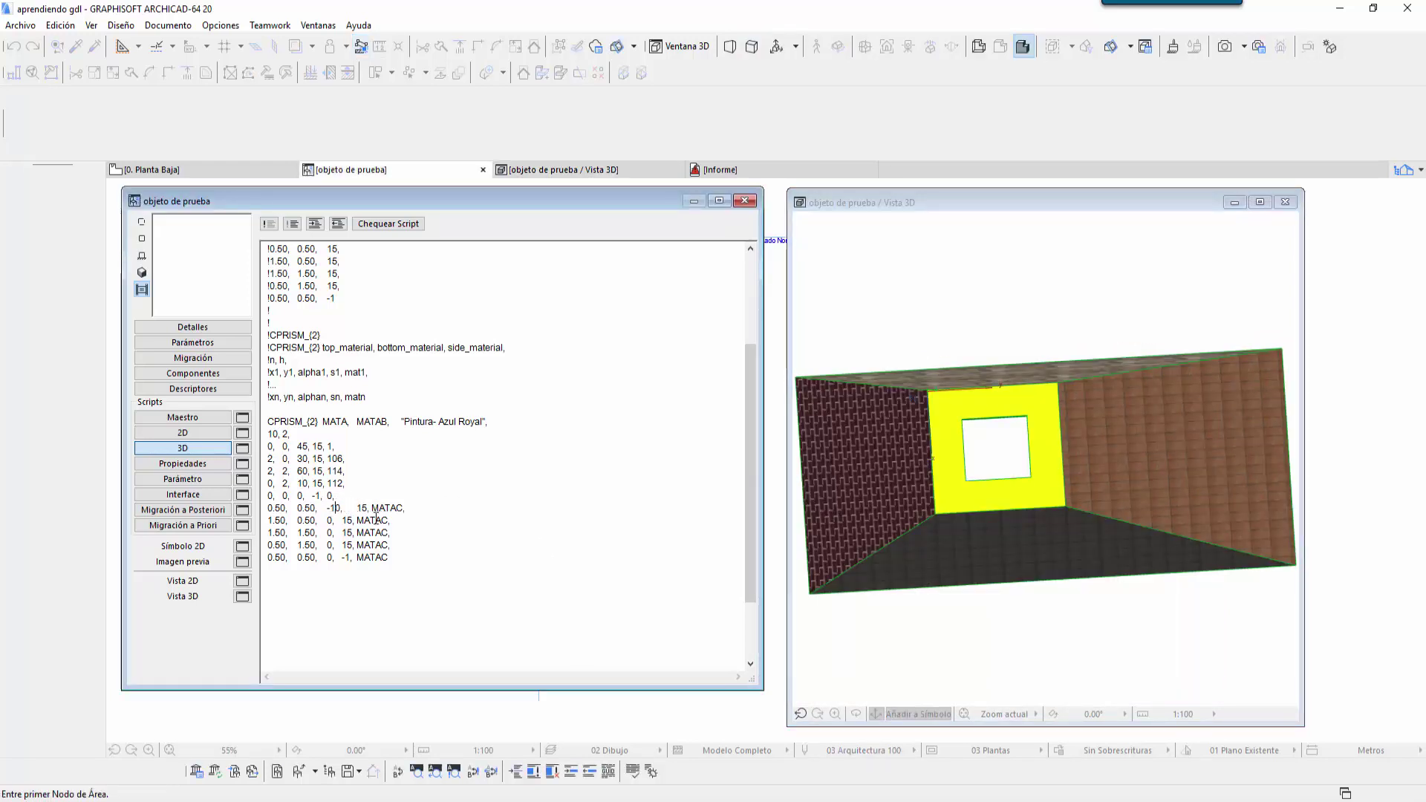
pyautogui.click(1025, 461)
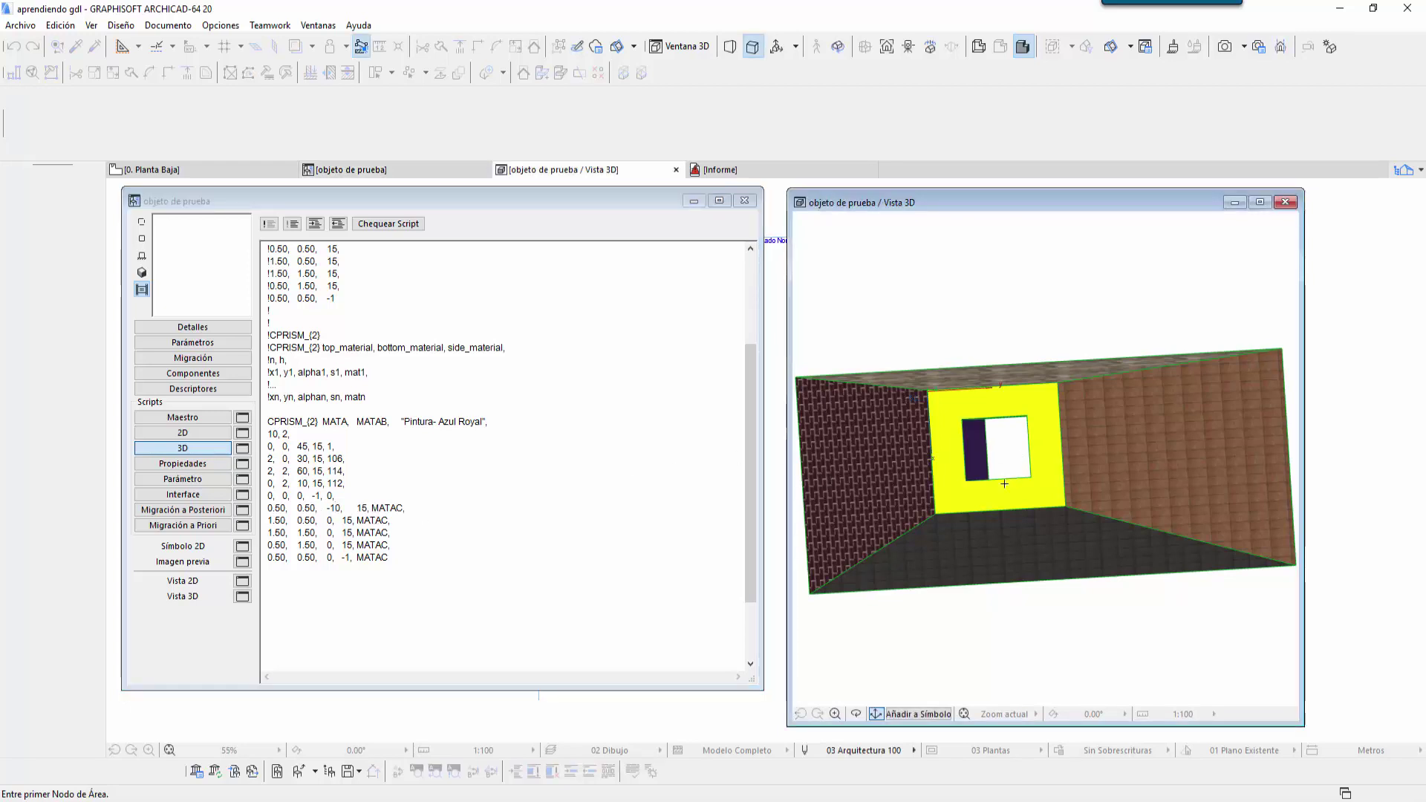
pyautogui.click(327, 521)
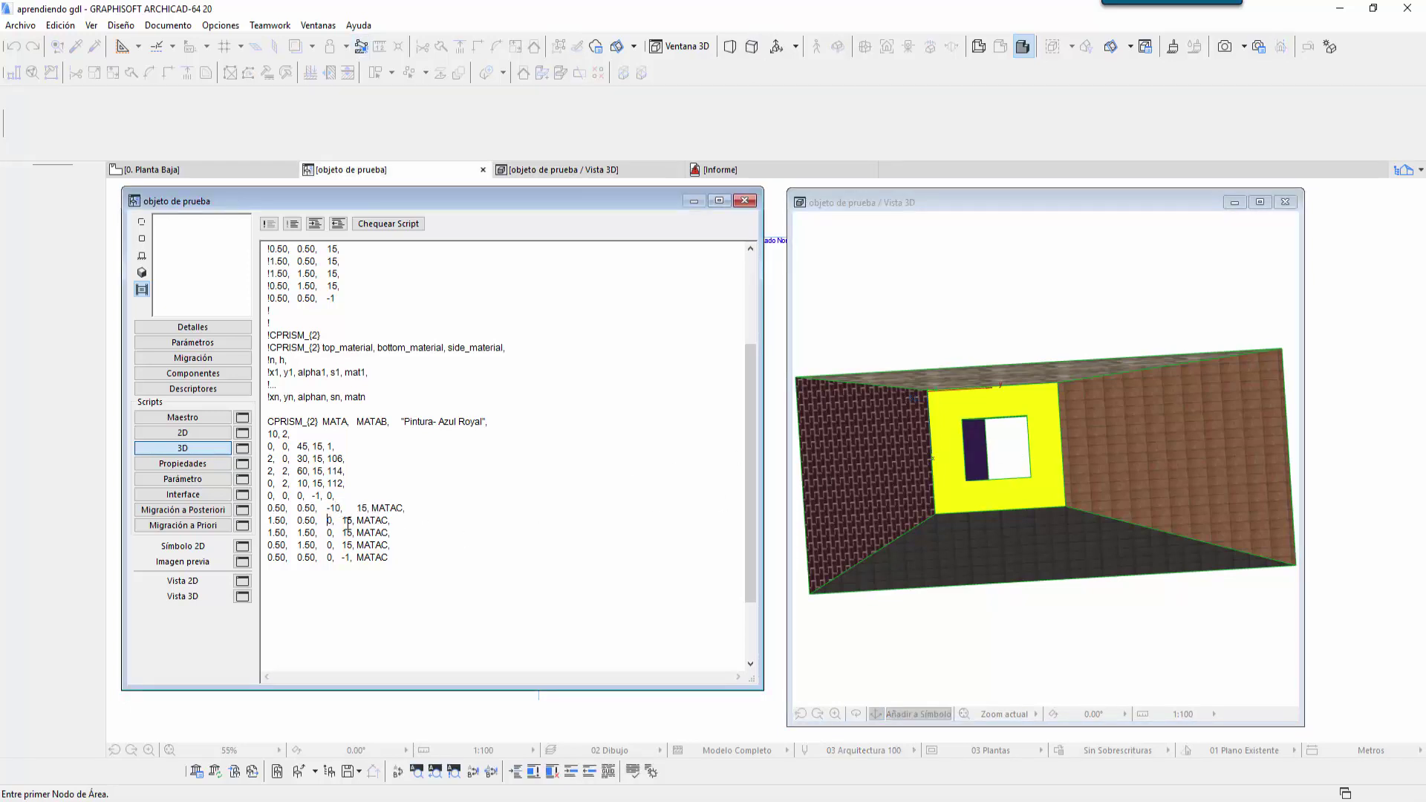
pyautogui.write('-1')
pyautogui.press('Down')
pyautogui.write('-1')
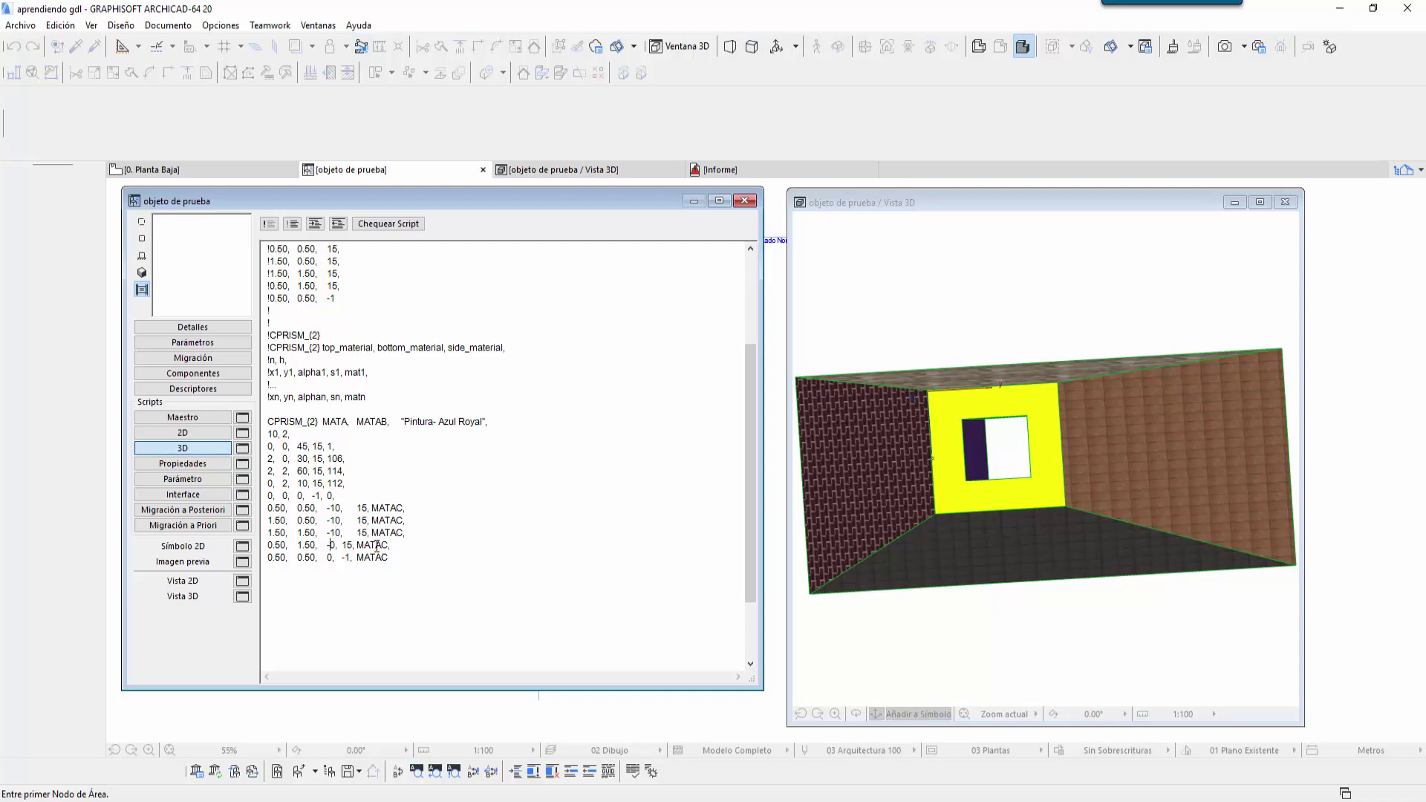
pyautogui.write('1')
pyautogui.moveTo(411, 550); pyautogui.dragTo(269, 508)
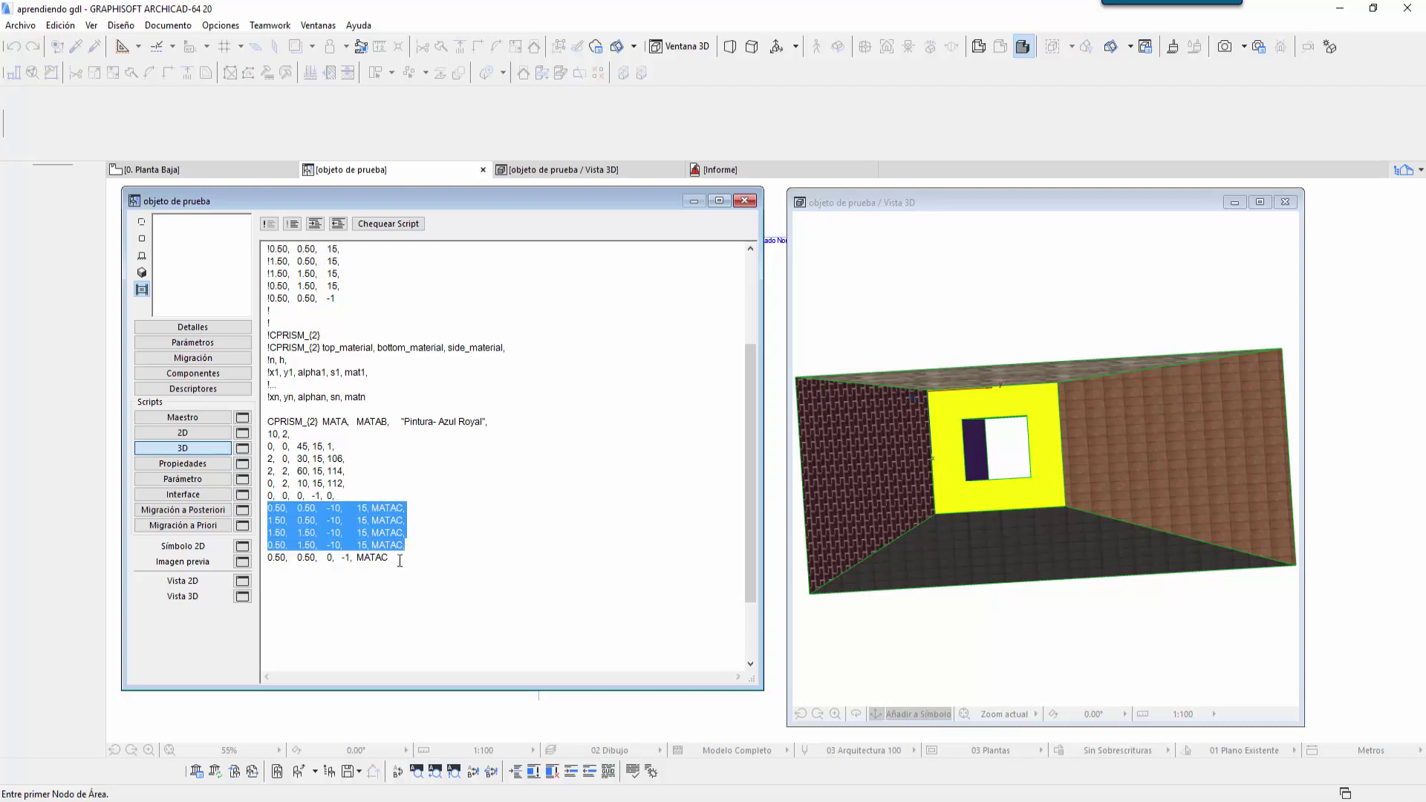
pyautogui.moveTo(398, 559); pyautogui.dragTo(265, 559)
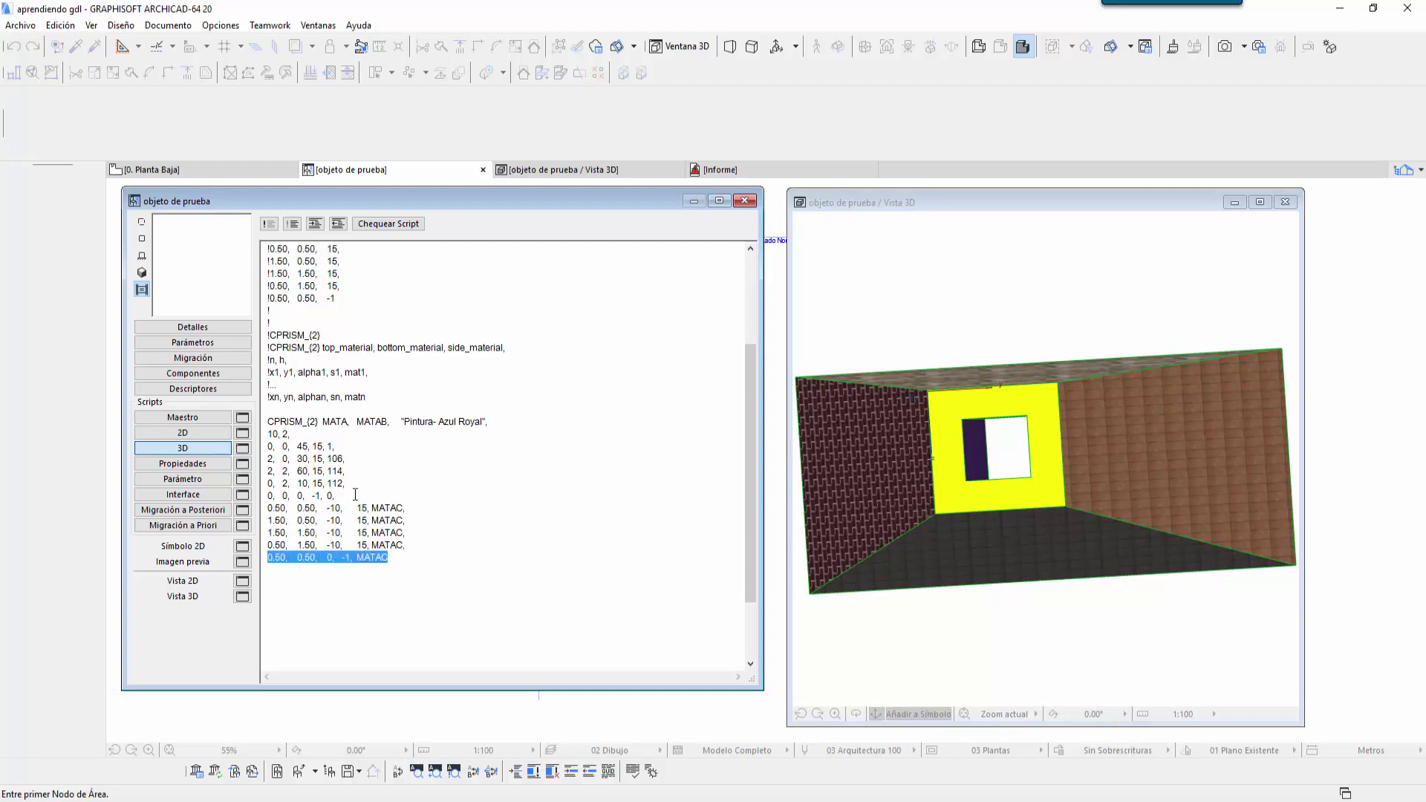
pyautogui.moveTo(355, 495); pyautogui.dragTo(263, 498)
# Step: Regenerate the prism and orbit to inspect the opening's inward-tapering inner faces
pyautogui.click(1000, 462)
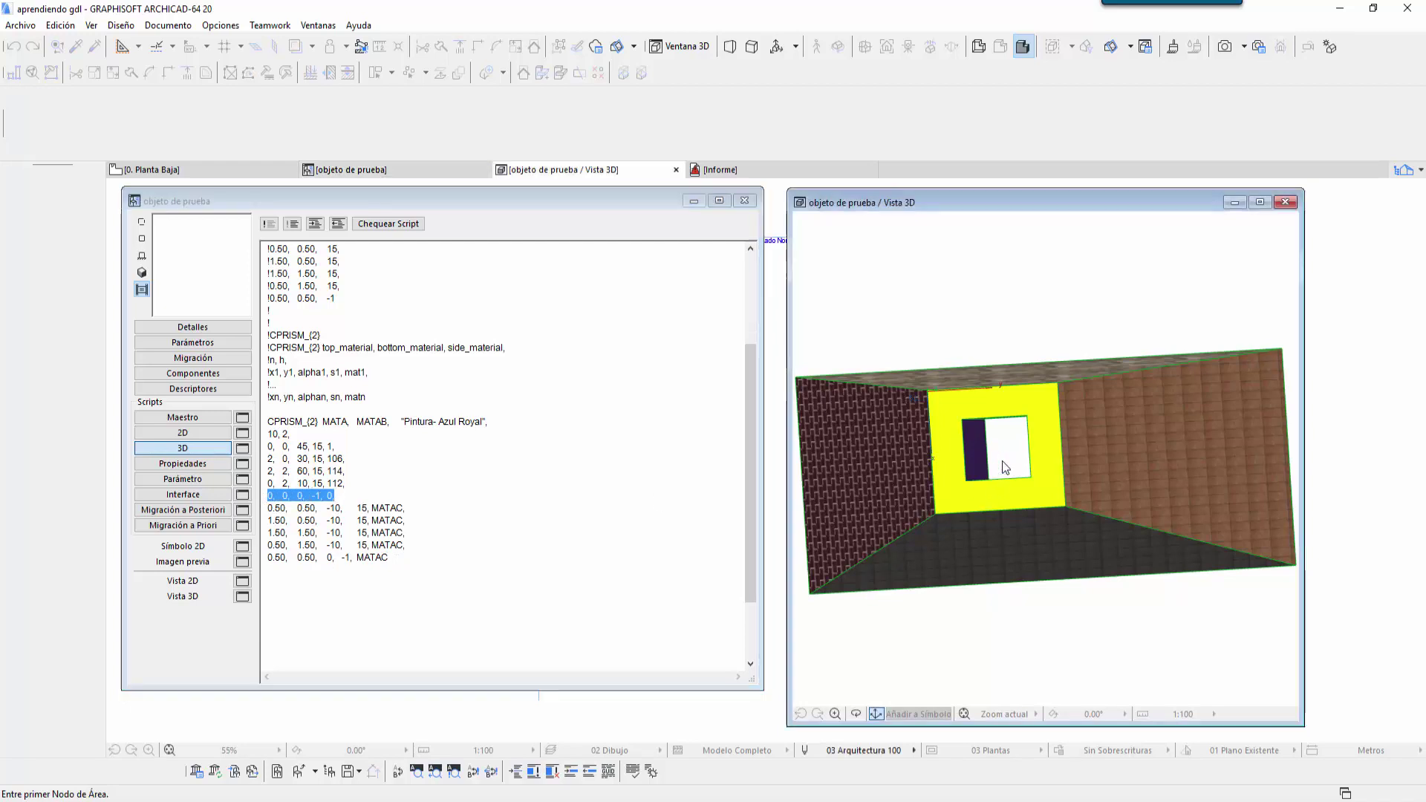
pyautogui.moveTo(1009, 551)
pyautogui.keyDown('shift'); pyautogui.mouseDown(button='middle')
pyautogui.moveTo(1027, 396)
pyautogui.moveTo(1027, 551)
pyautogui.moveTo(1007, 584)
pyautogui.mouseUp(button='middle'); pyautogui.keyUp('shift')
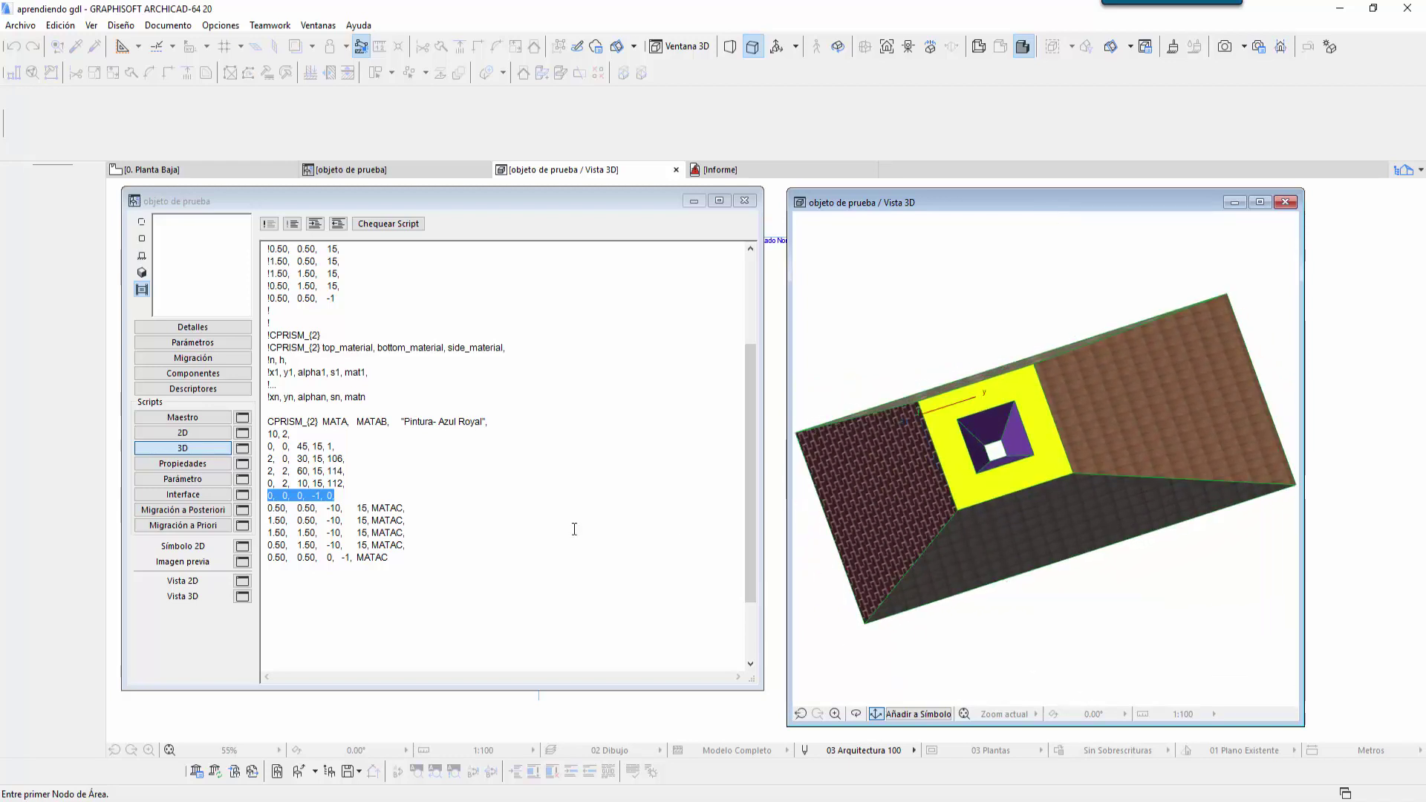
pyautogui.click(303, 424)
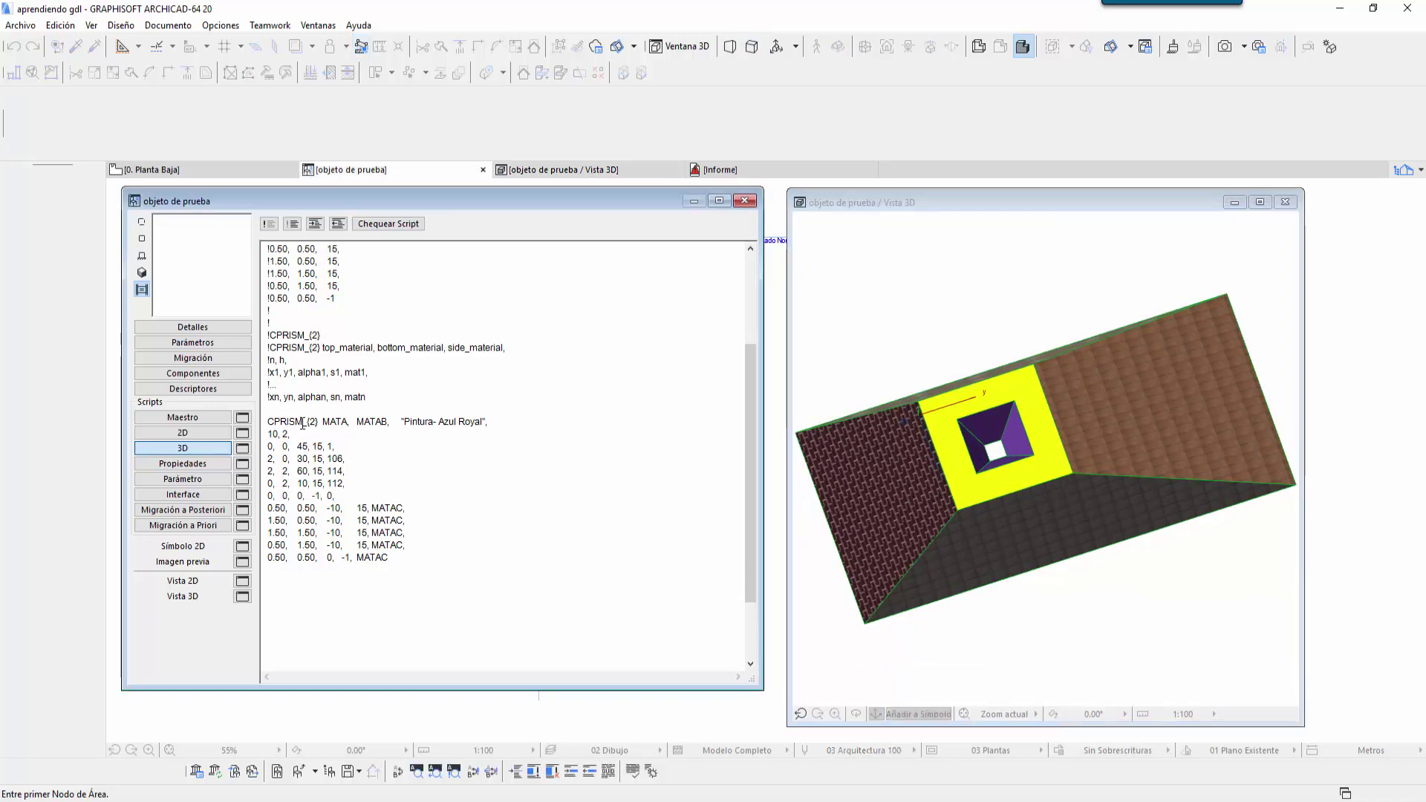
pyautogui.moveTo(308, 421); pyautogui.dragTo(320, 421)
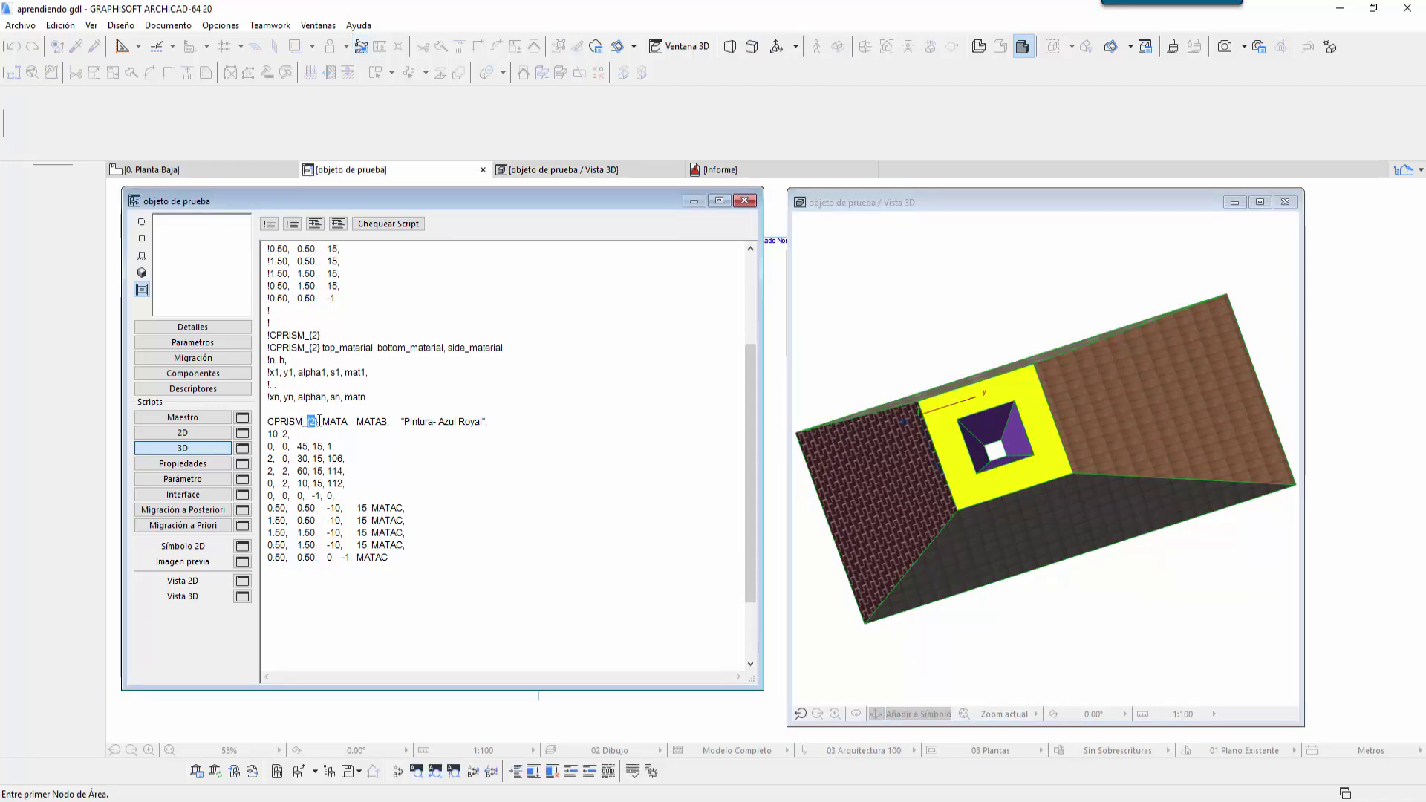